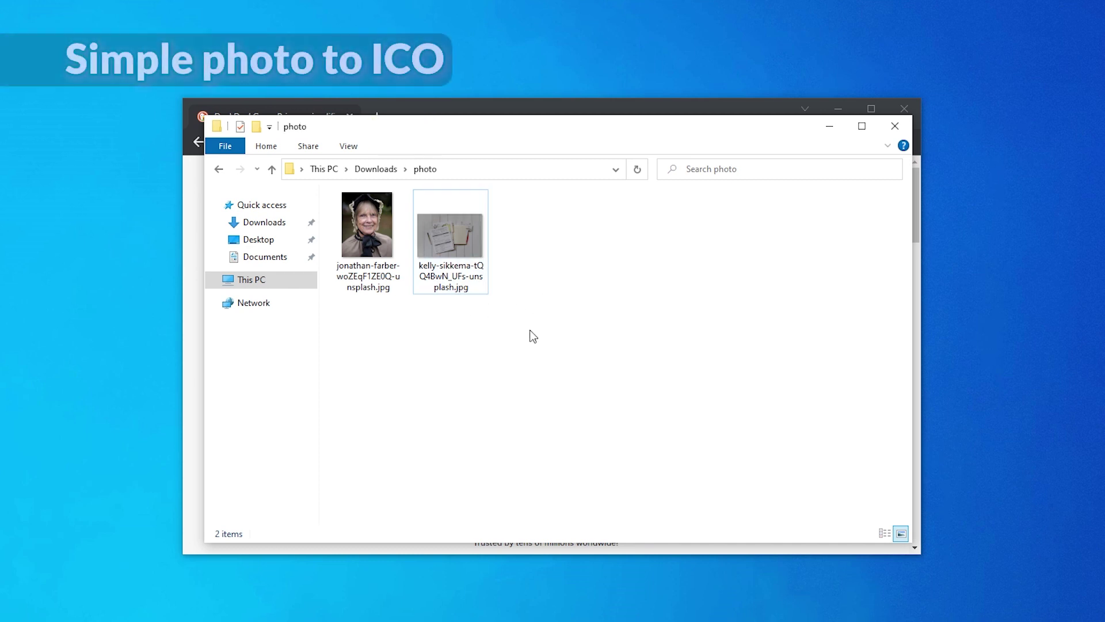
Select the kelly-sikkema JPG in the Downloads > photo folder.
{"action": "left_click", "coordinate": [449, 252]}
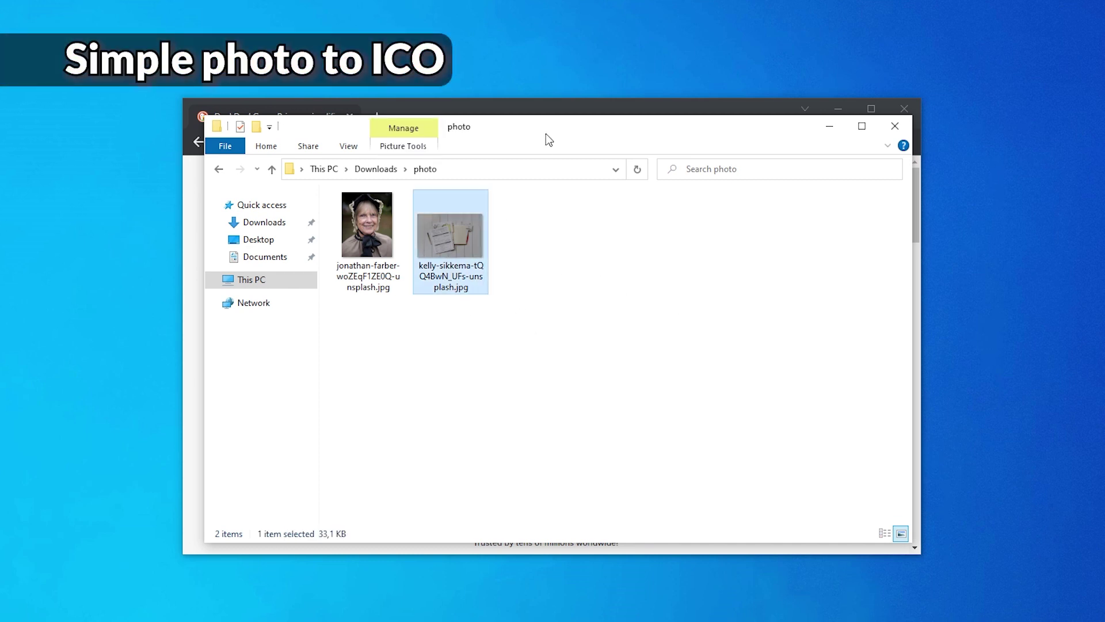
Search DuckDuckGo for 'image to ico converter'.
{"action": "left_click", "coordinate": [536, 113]}
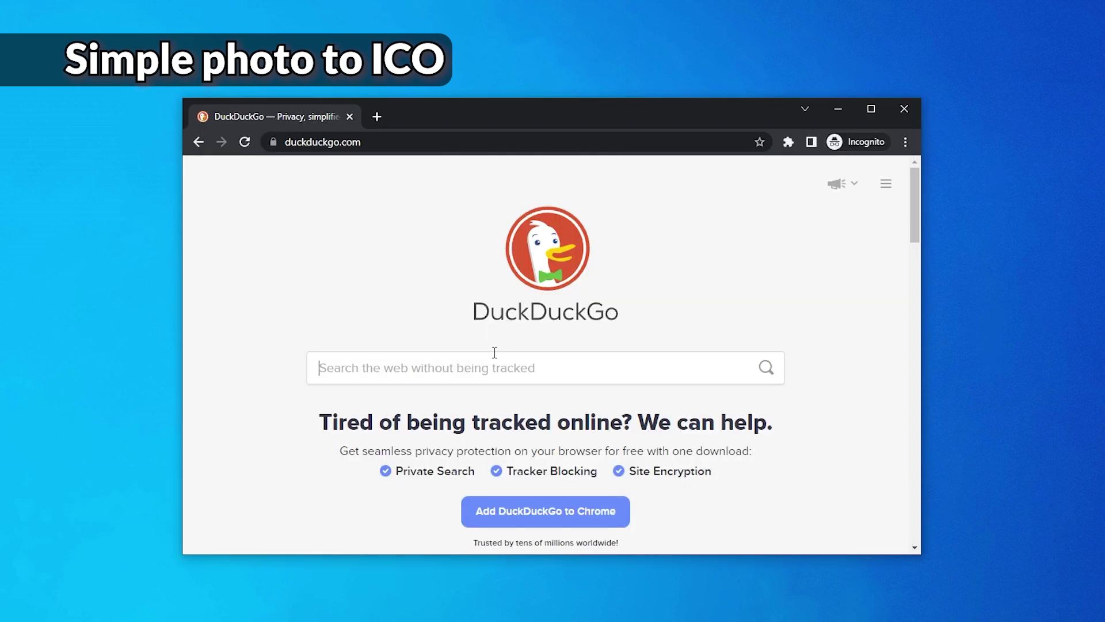
{"action": "type", "text": "image to"}
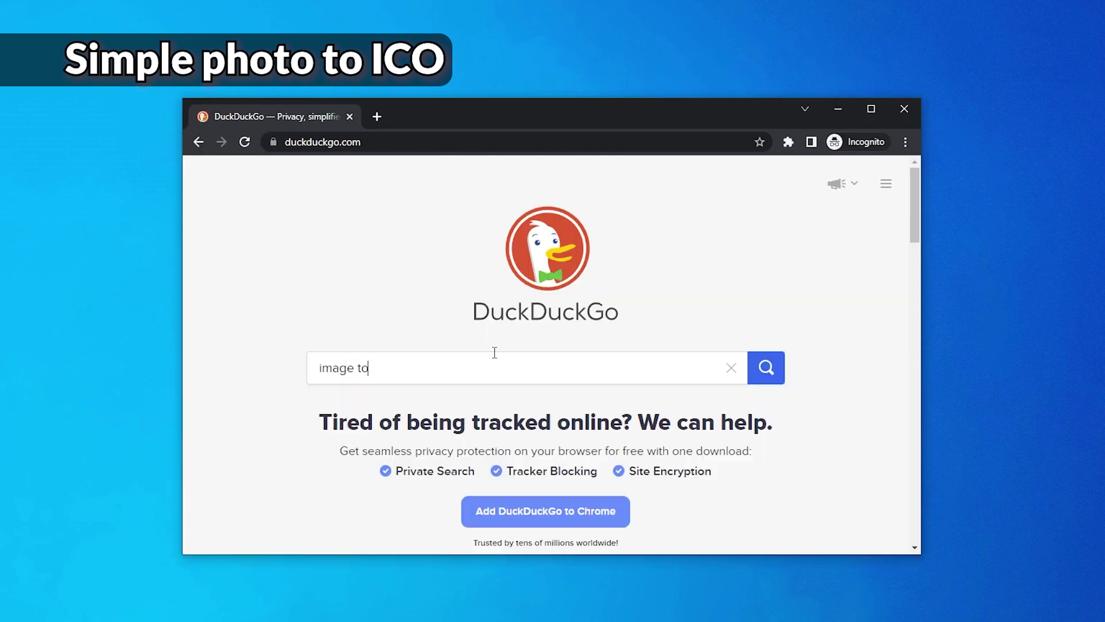
{"action": "type", "text": " ico converter"}
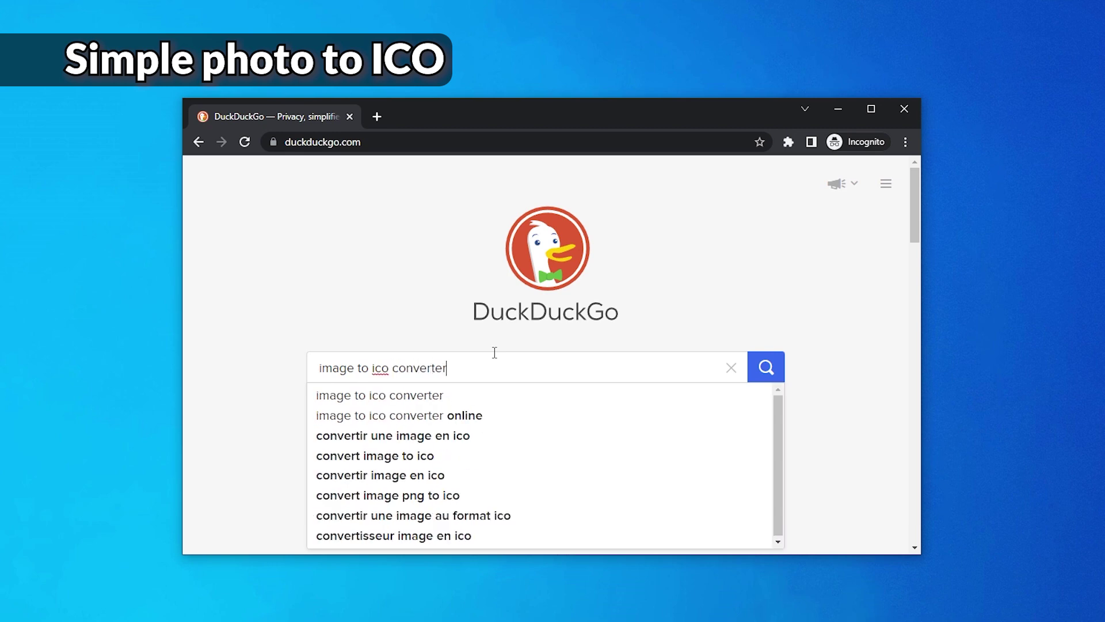
{"action": "key", "text": "Return"}
Open the Online-Convert, Online ICO converter and IMAGE to ICO converter results in background tabs.
{"action": "middle_click", "coordinate": [335, 322]}
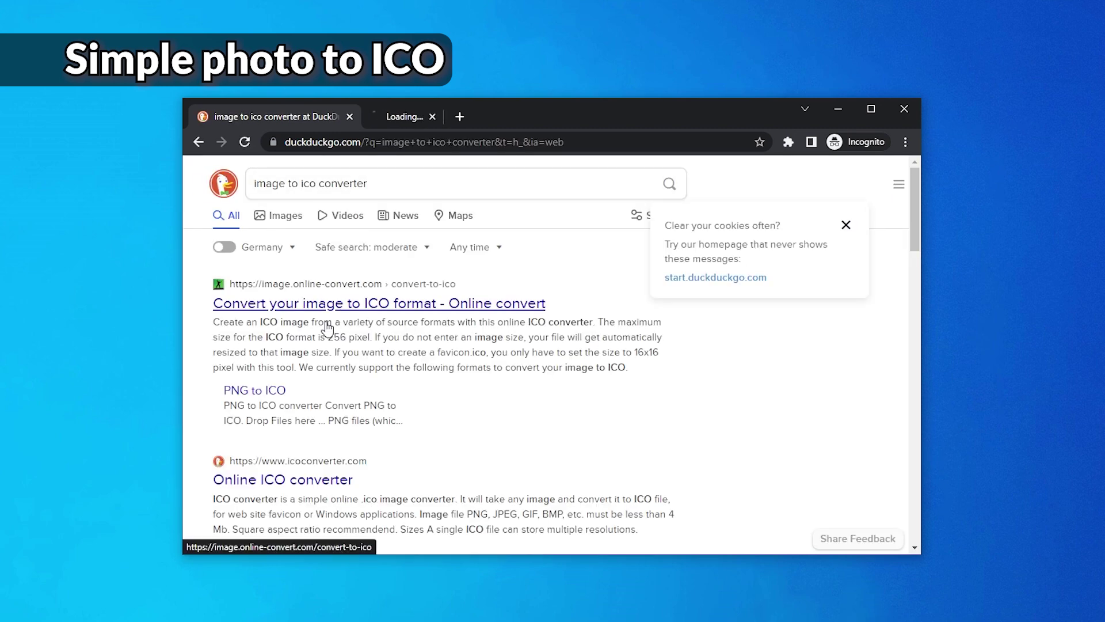
{"action": "middle_click", "coordinate": [283, 480]}
{"action": "scroll", "coordinate": [332, 415], "scroll_direction": "down", "scroll_amount": 3}
{"action": "scroll", "coordinate": [333, 415], "scroll_direction": "down", "scroll_amount": 1}
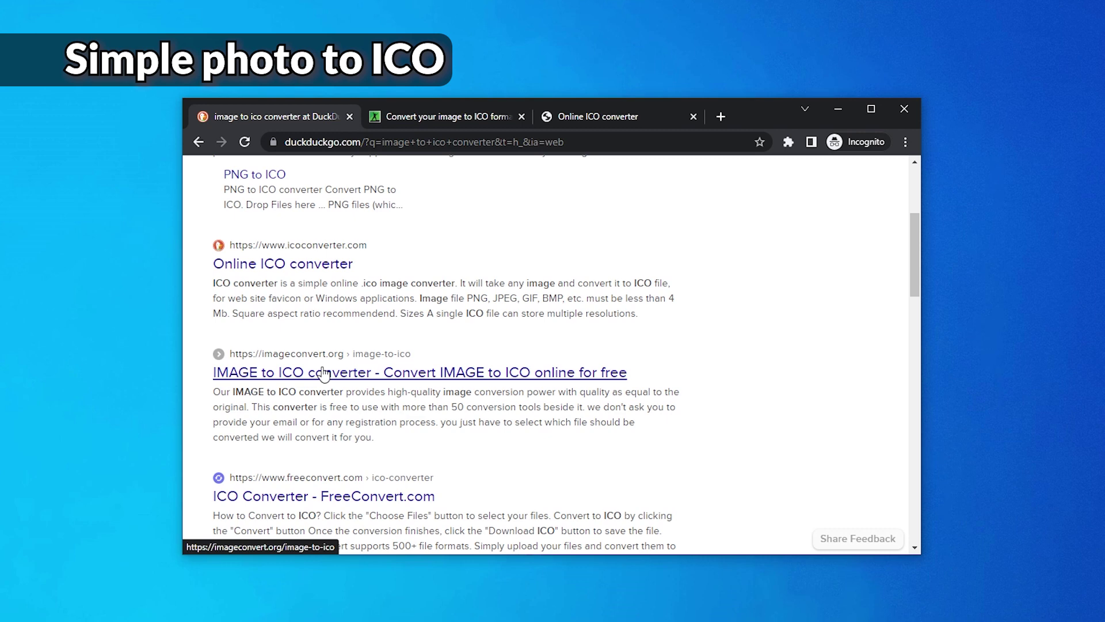
{"action": "middle_click", "coordinate": [306, 373]}
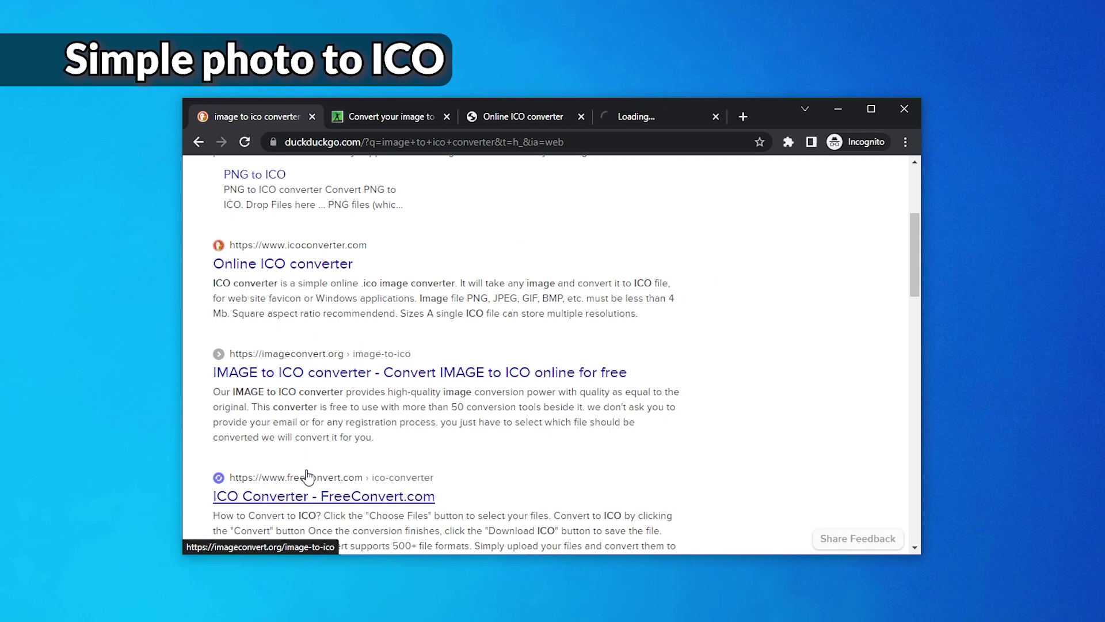
Convert the kelly-sikkema JPG to ICO on Online-Convert and download the result.
{"action": "left_click", "coordinate": [392, 118]}
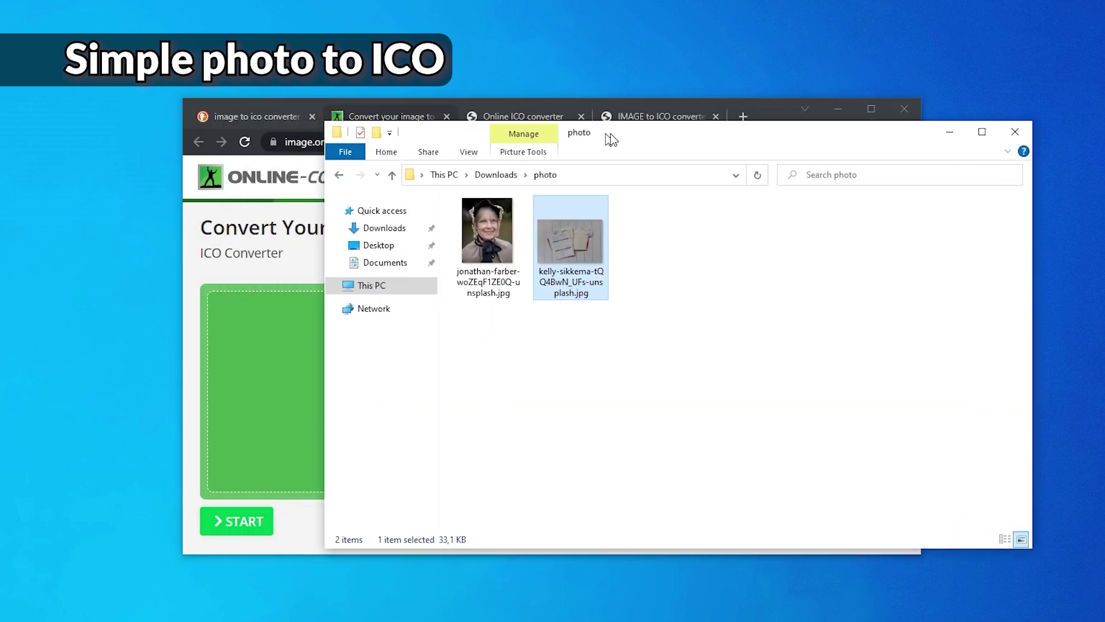
{"action": "left_click_drag", "start_coordinate": [603, 262], "coordinate": [302, 357]}
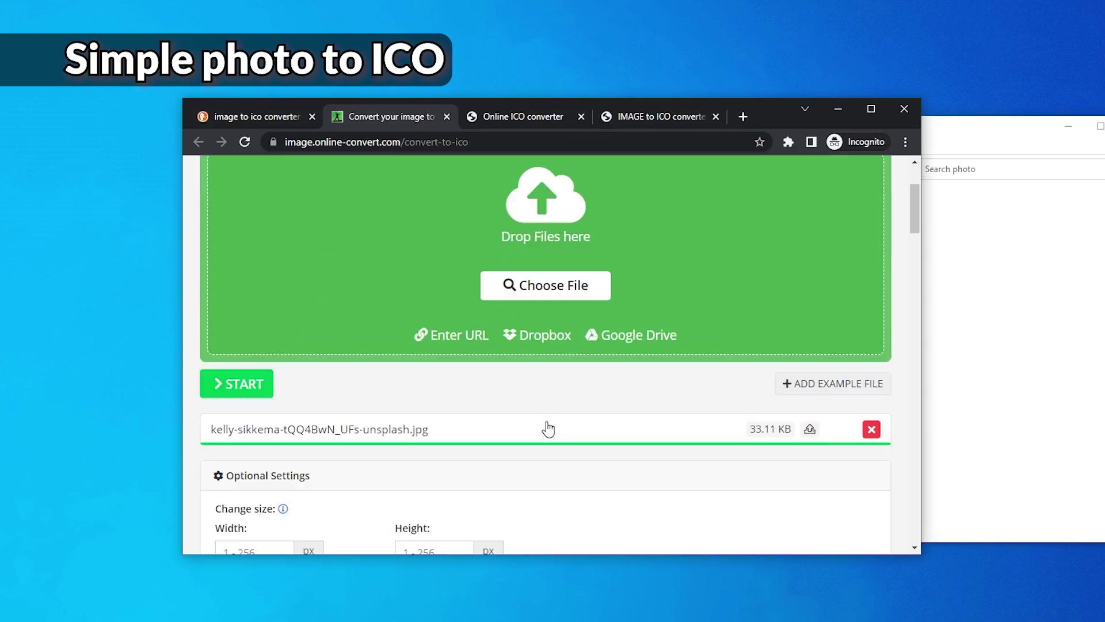
{"action": "scroll", "coordinate": [288, 410], "scroll_direction": "down", "scroll_amount": 10}
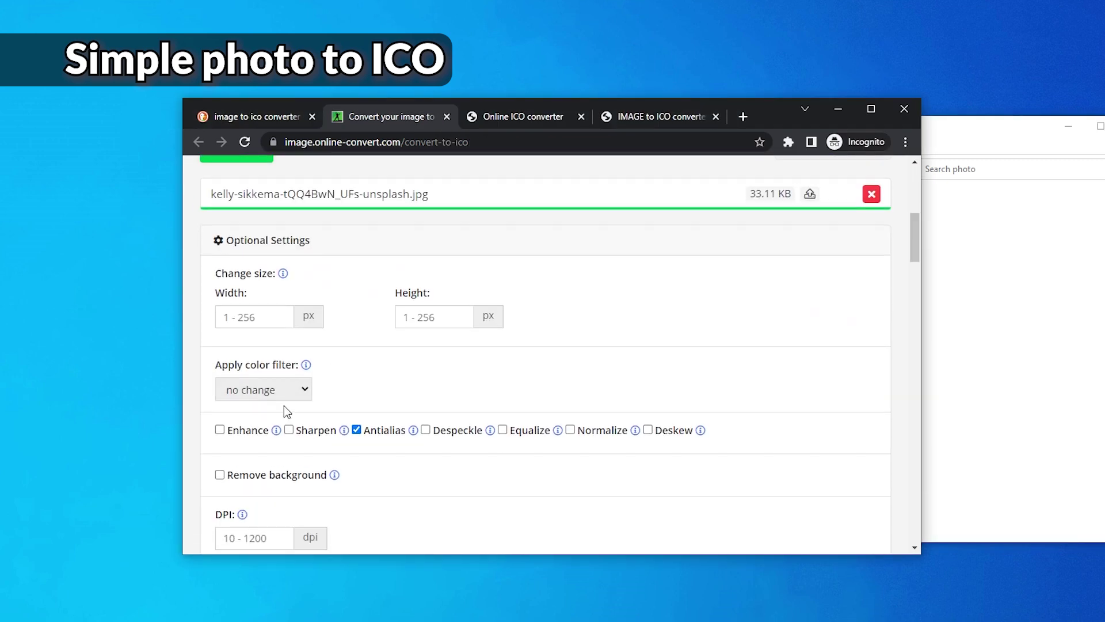
{"action": "left_click", "coordinate": [244, 399]}
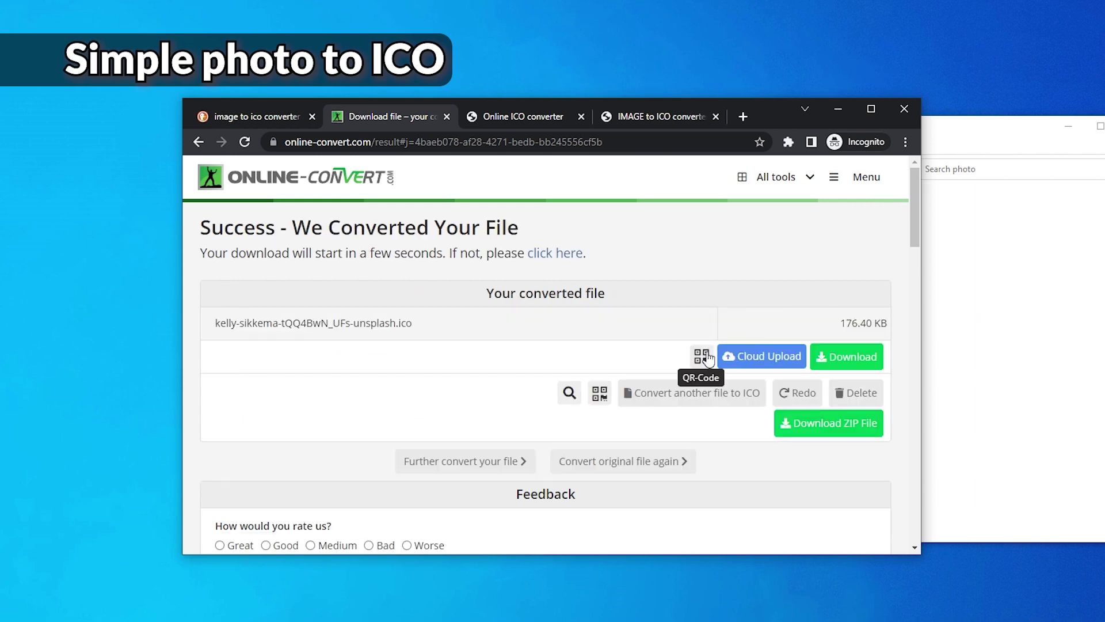
{"action": "left_click", "coordinate": [827, 357]}
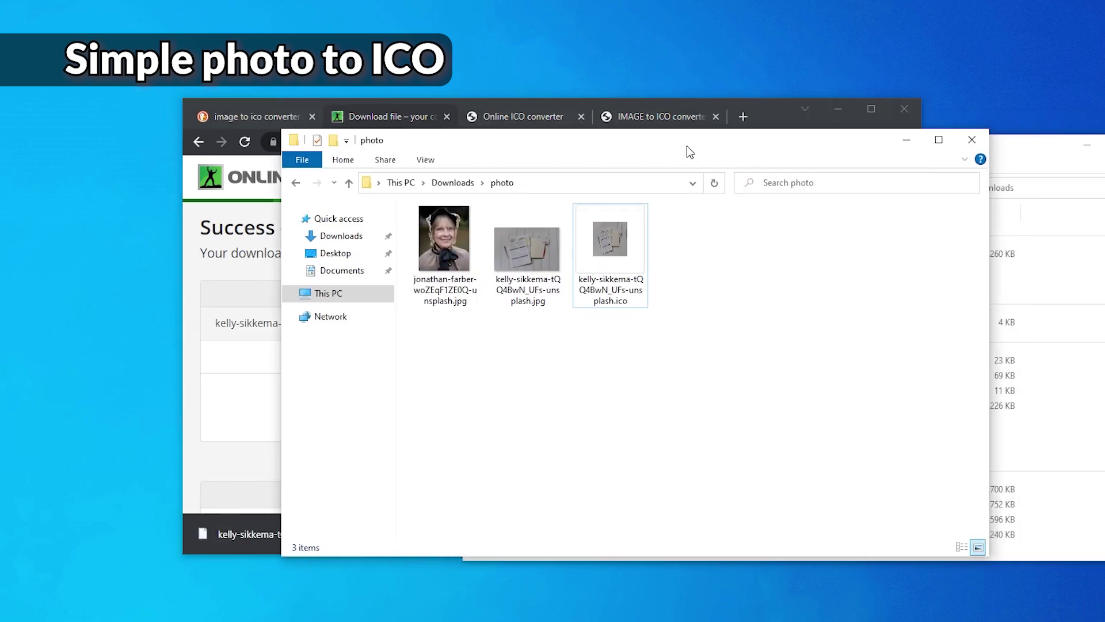
Open the downloaded ICO from the photo folder in Photos.
{"action": "left_click", "coordinate": [635, 247]}
{"action": "double_click", "coordinate": [610, 250]}
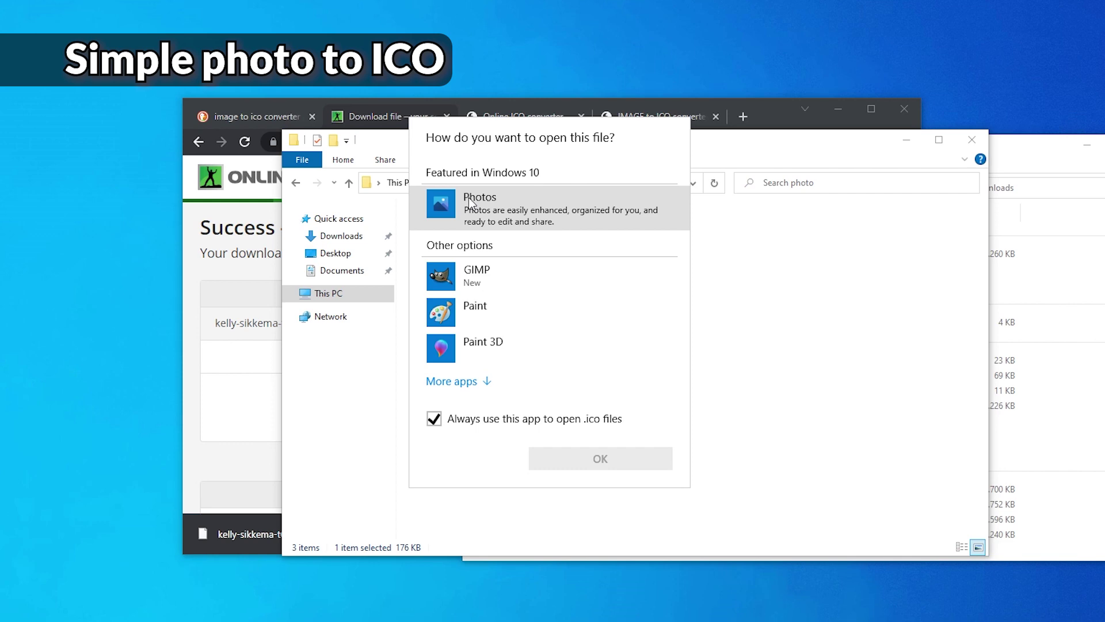
{"action": "left_click", "coordinate": [468, 198]}
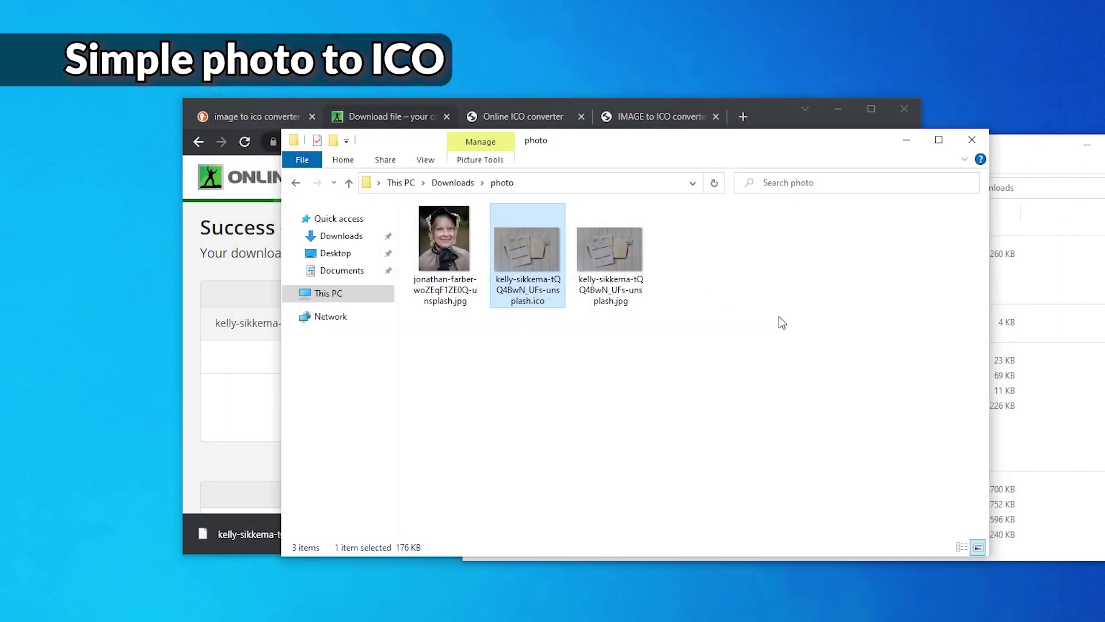
Create a new folder named 'test' in the photo folder.
{"action": "right_click", "coordinate": [737, 279]}
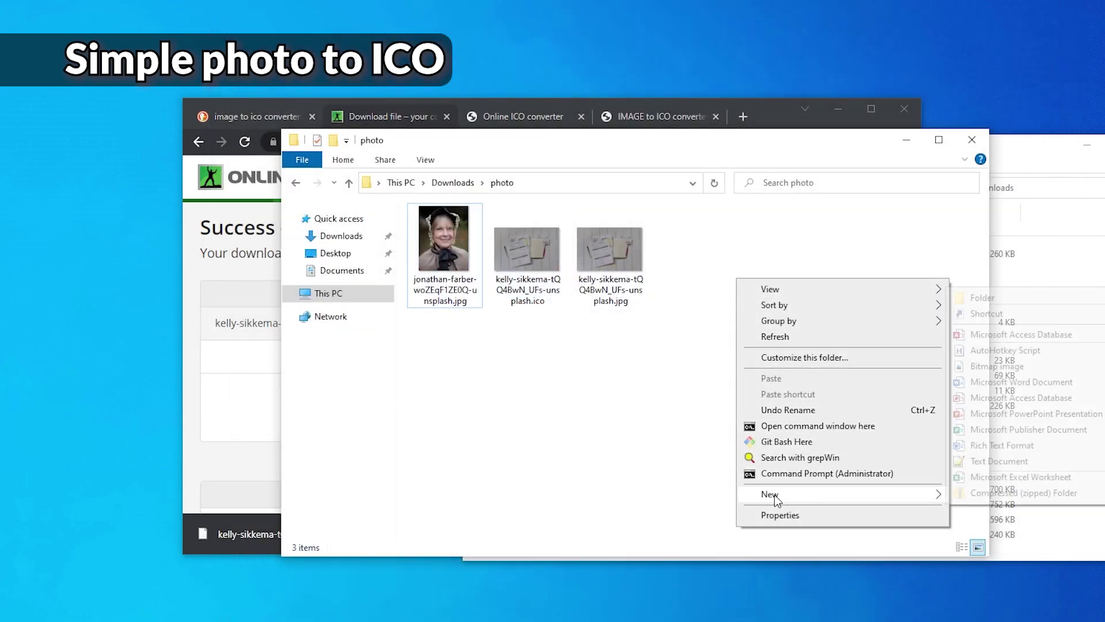
{"action": "mouse_move", "coordinate": [806, 493]}
{"action": "left_click", "coordinate": [979, 298]}
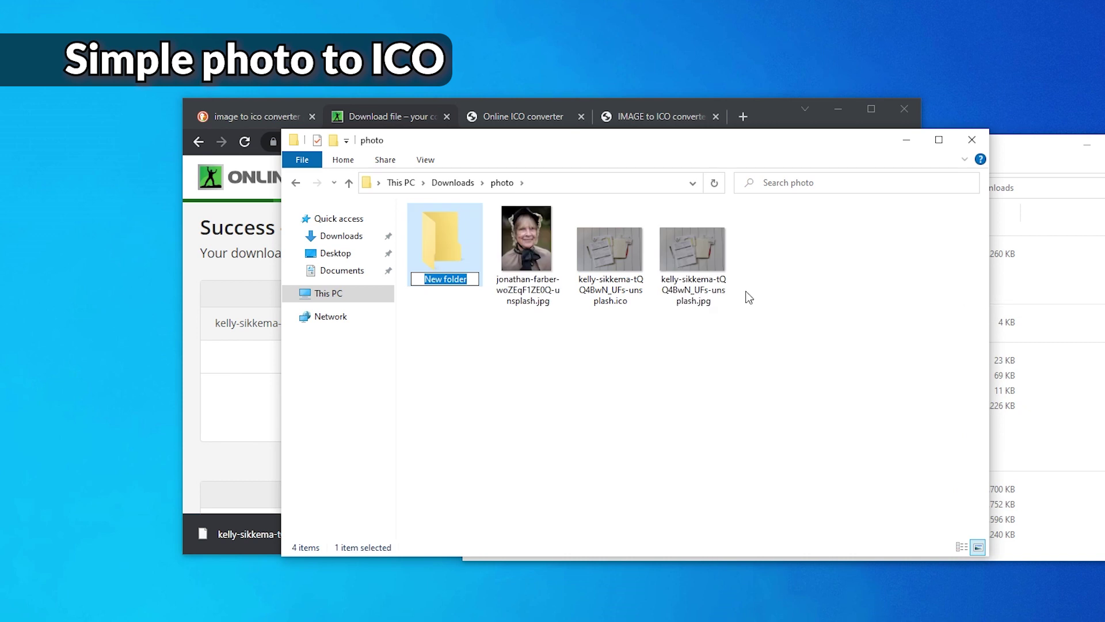
{"action": "type", "text": "test"}
{"action": "key", "text": "Return"}
Open the Change Icon dialog for the test folder and copy the photo folder's path.
{"action": "right_click", "coordinate": [439, 248]}
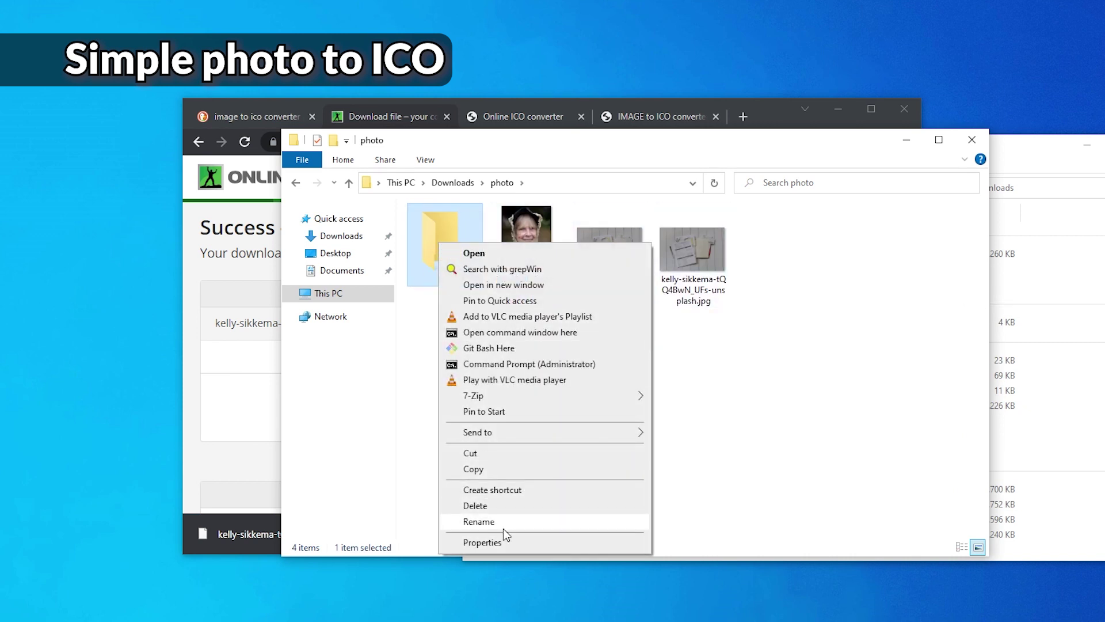
{"action": "left_click", "coordinate": [496, 544]}
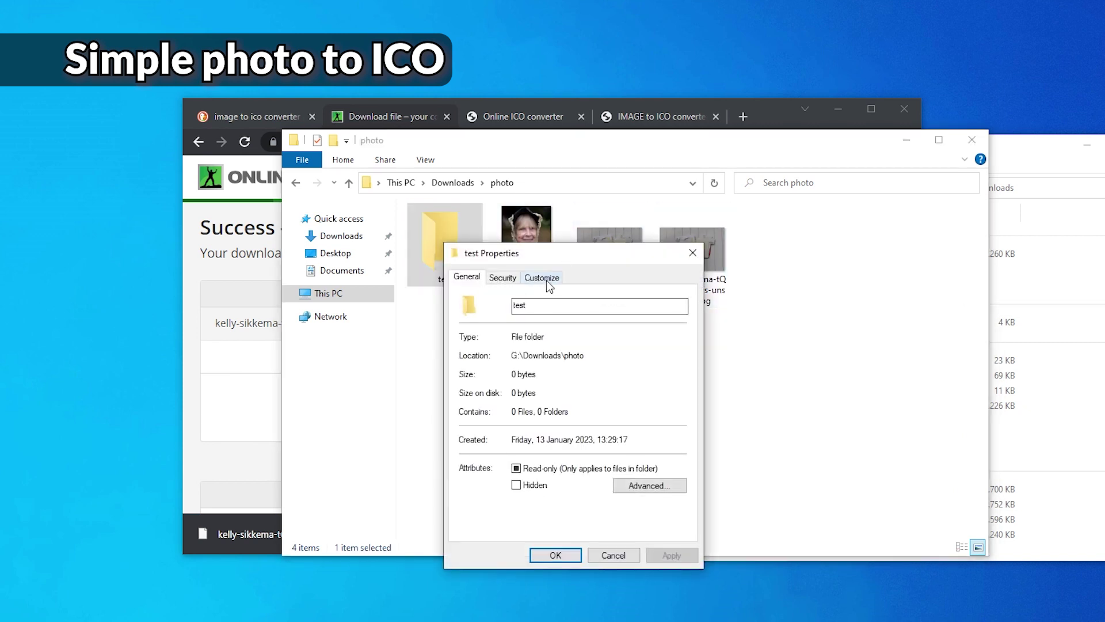
{"action": "left_click", "coordinate": [548, 278]}
{"action": "left_click", "coordinate": [497, 493]}
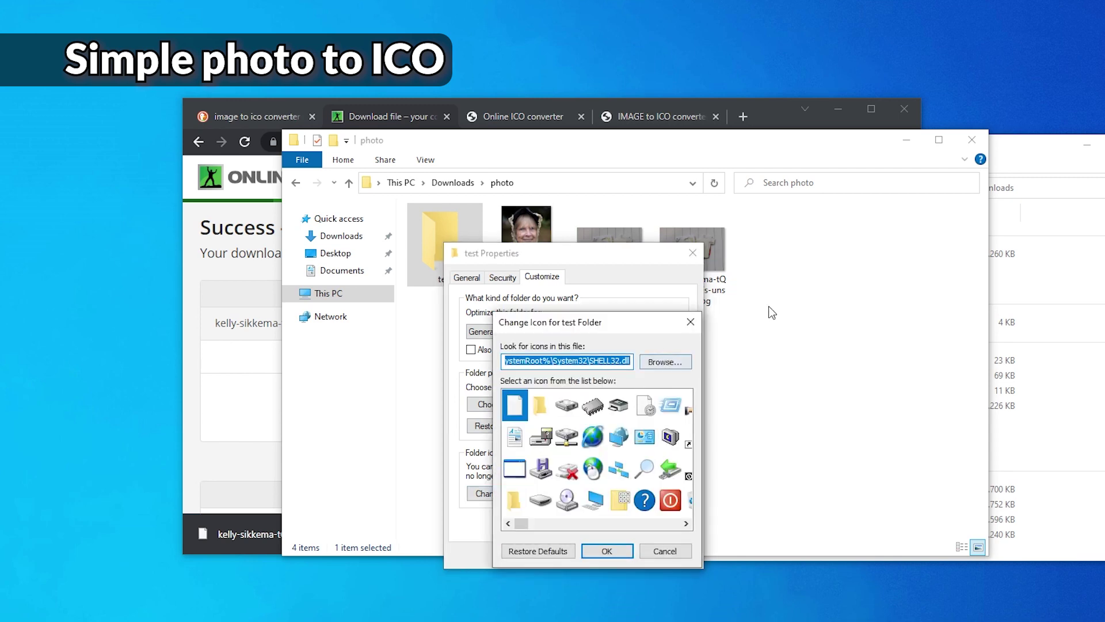
{"action": "left_click", "coordinate": [620, 176]}
{"action": "key", "text": "ctrl+c"}
{"action": "left_click", "coordinate": [610, 253]}
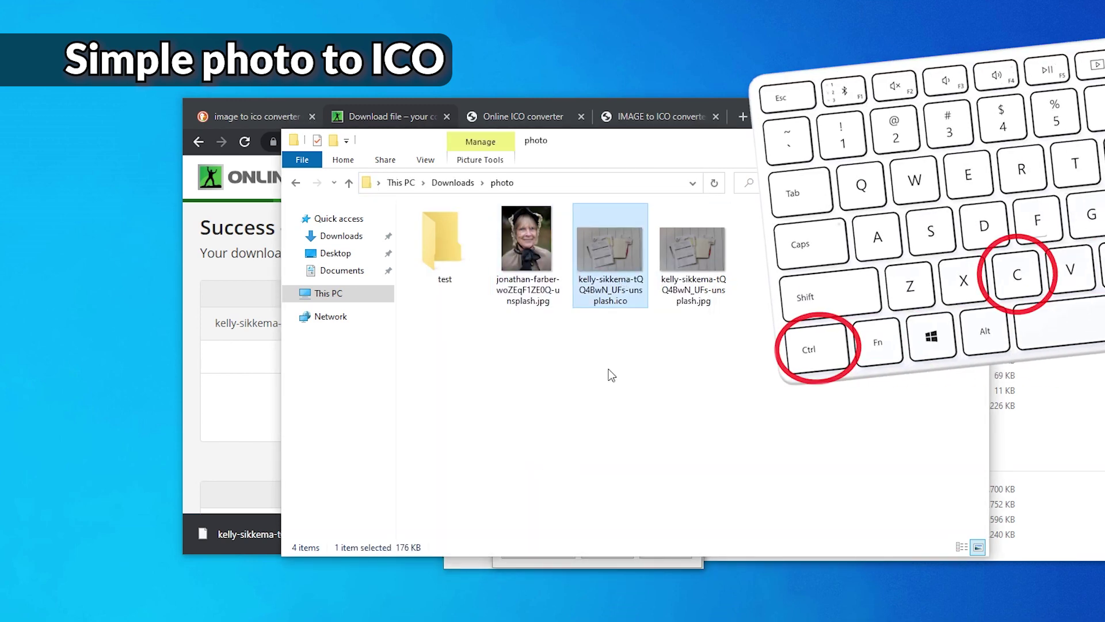
{"action": "left_click", "coordinate": [561, 561]}
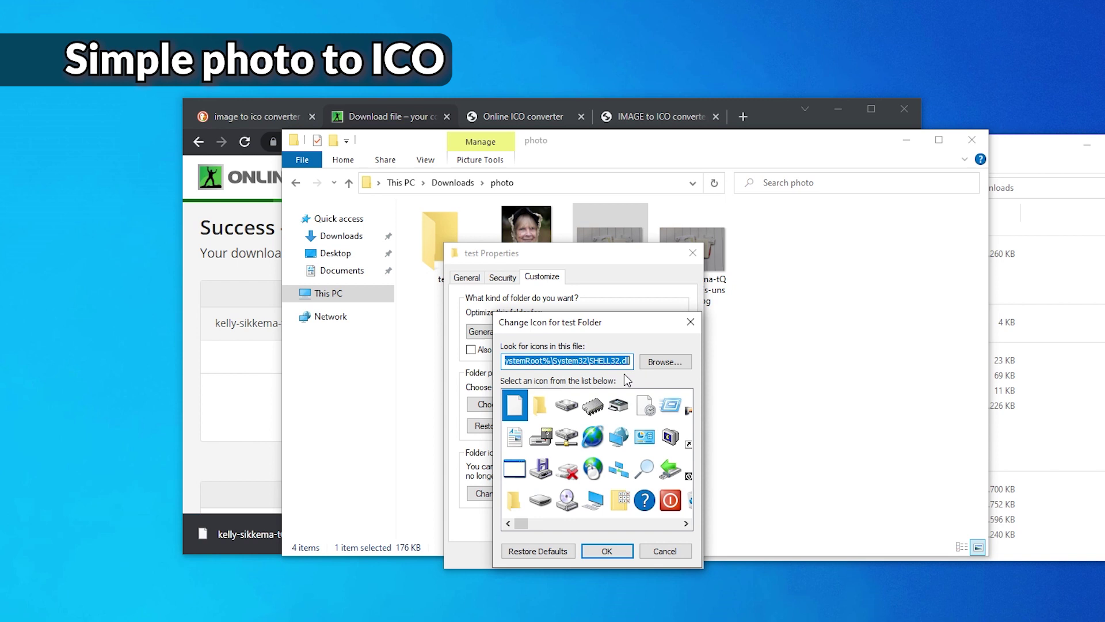
Browse to the photo folder and apply the kelly-sikkema ICO as the test folder's icon.
{"action": "left_click", "coordinate": [667, 361]}
{"action": "left_click", "coordinate": [616, 215]}
{"action": "left_click", "coordinate": [615, 215]}
{"action": "left_click", "coordinate": [593, 274]}
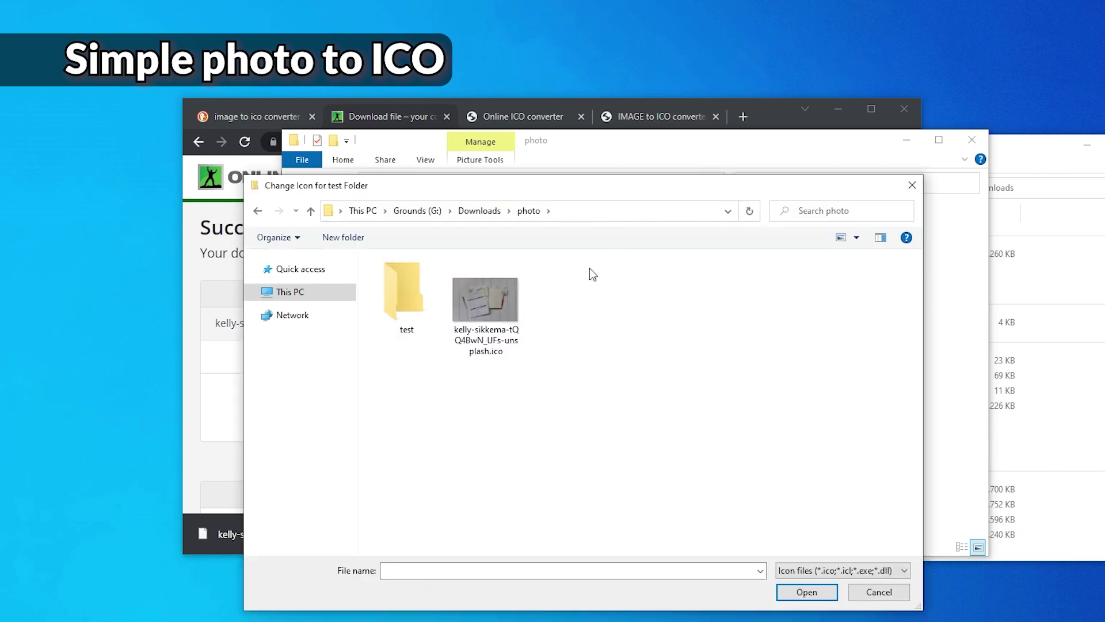
{"action": "left_click", "coordinate": [485, 306]}
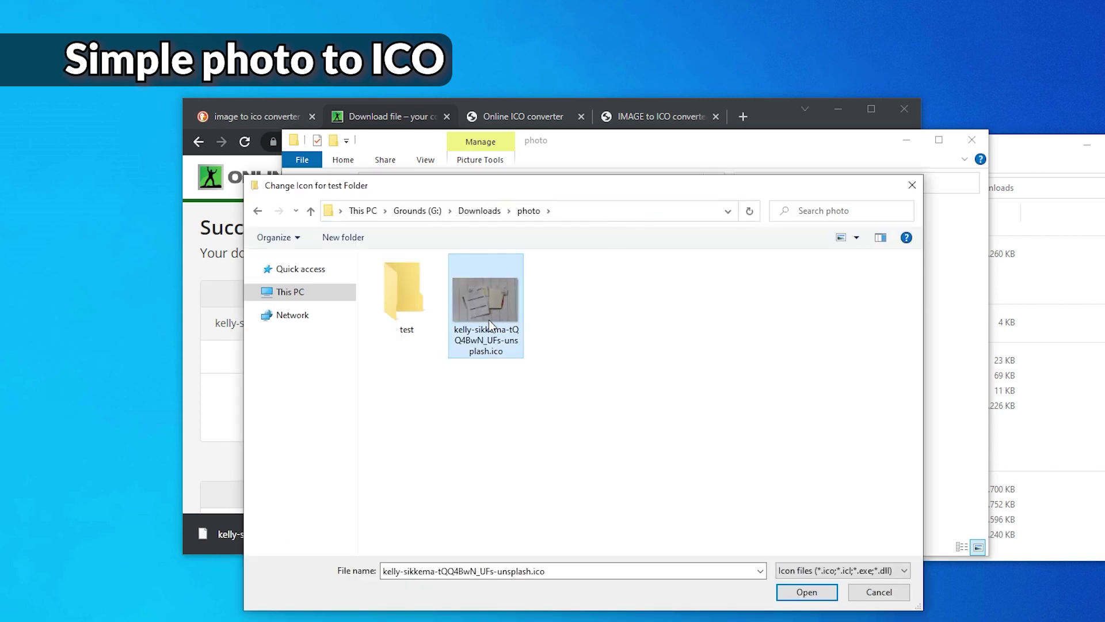
{"action": "double_click", "coordinate": [506, 347]}
{"action": "left_click", "coordinate": [602, 551]}
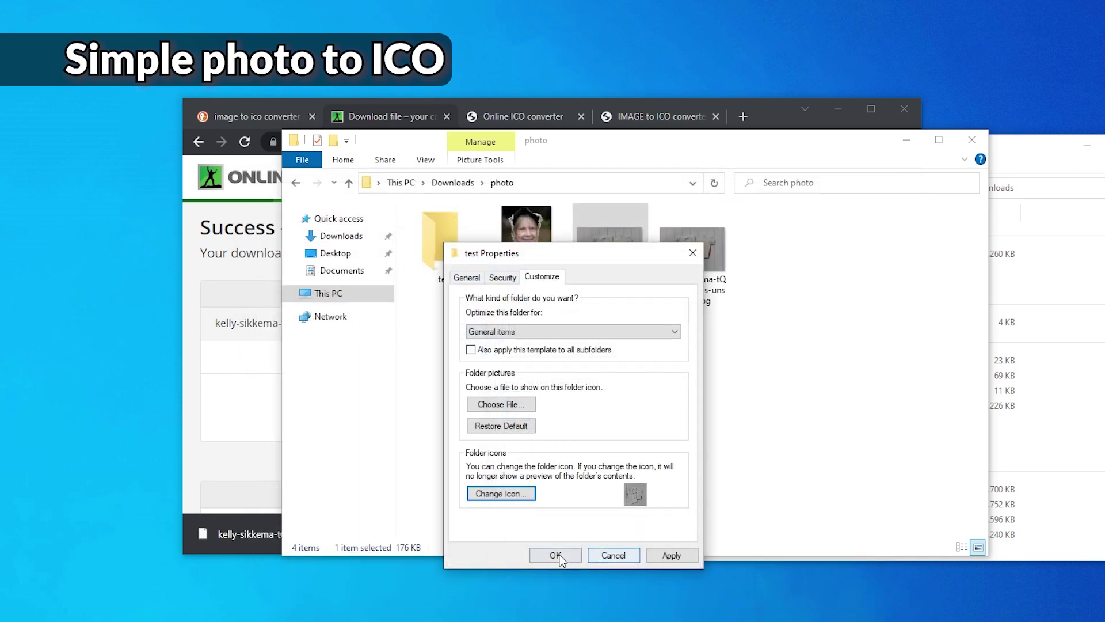
{"action": "left_click", "coordinate": [556, 555]}
Convert the kelly-sikkema JPG to favicon.ico (16, 32, 48 px) with the Online ICO converter and open it.
{"action": "key", "text": "alt+Tab"}
{"action": "scroll", "coordinate": [367, 184], "scroll_direction": "down", "scroll_amount": 4}
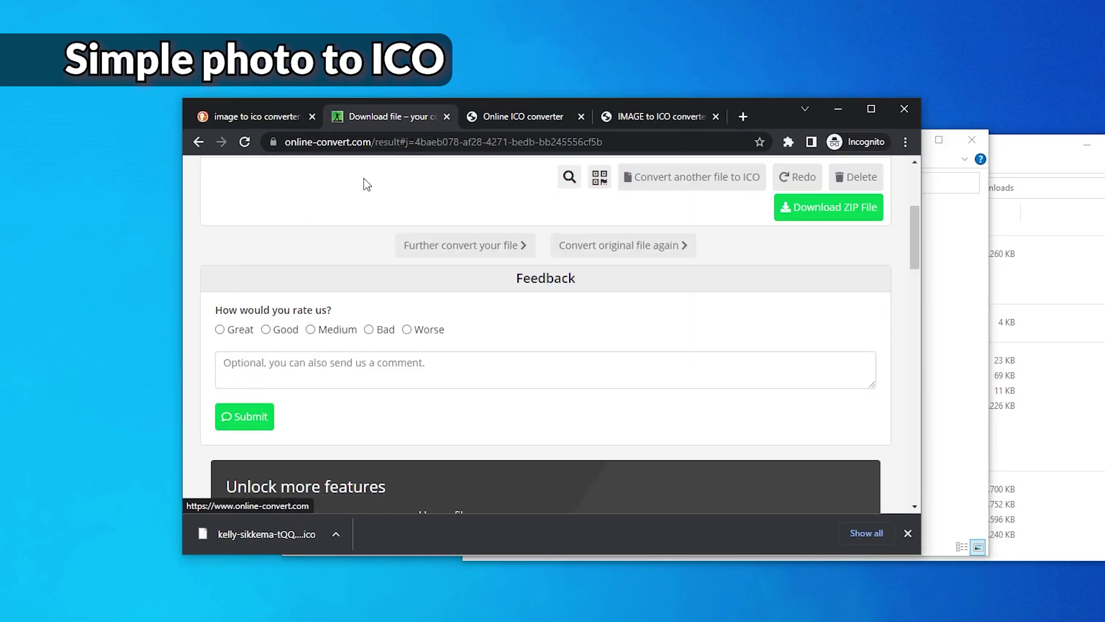
{"action": "scroll", "coordinate": [367, 184], "scroll_direction": "up", "scroll_amount": 4}
{"action": "left_click", "coordinate": [509, 125]}
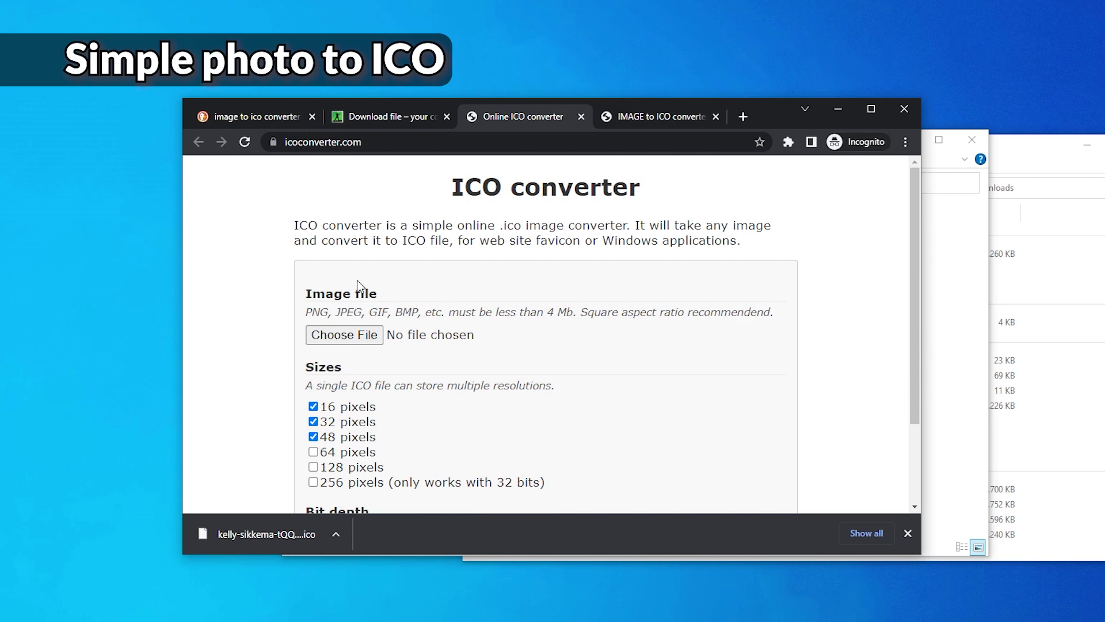
{"action": "scroll", "coordinate": [357, 285], "scroll_direction": "down", "scroll_amount": 2}
{"action": "scroll", "coordinate": [358, 284], "scroll_direction": "up", "scroll_amount": 2}
{"action": "scroll", "coordinate": [357, 285], "scroll_direction": "down", "scroll_amount": 2}
{"action": "scroll", "coordinate": [352, 308], "scroll_direction": "up", "scroll_amount": 1}
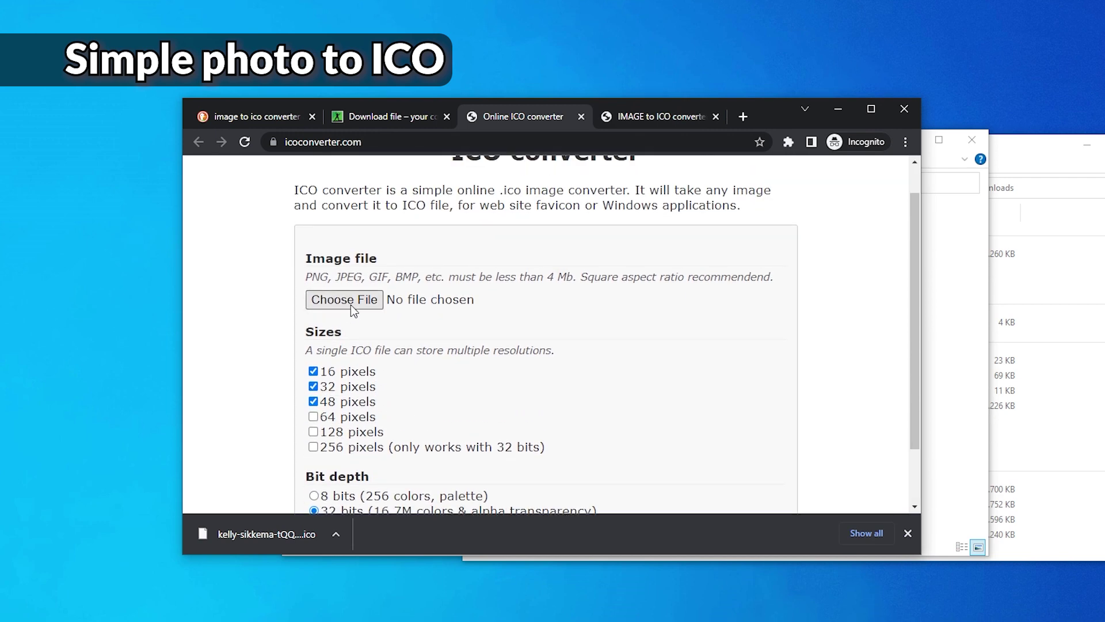
{"action": "left_click", "coordinate": [351, 305]}
{"action": "double_click", "coordinate": [595, 239]}
{"action": "scroll", "coordinate": [366, 345], "scroll_direction": "down", "scroll_amount": 1}
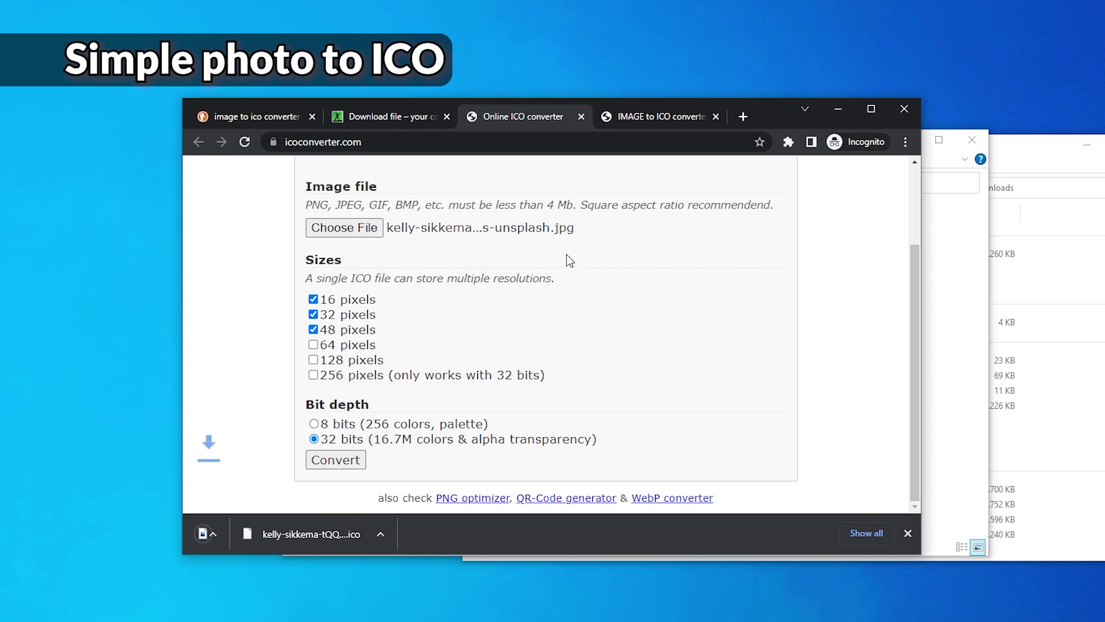
{"action": "left_click", "coordinate": [947, 293]}
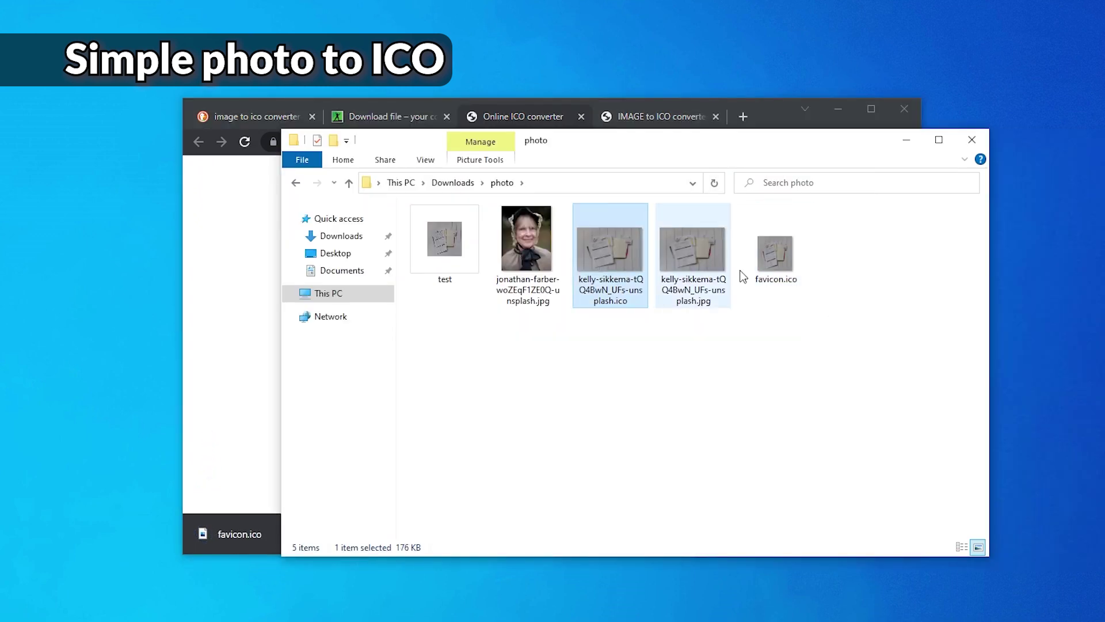
Preview favicon.ico, then make it the test folder's custom icon.
{"action": "left_click", "coordinate": [777, 253]}
{"action": "double_click", "coordinate": [773, 271]}
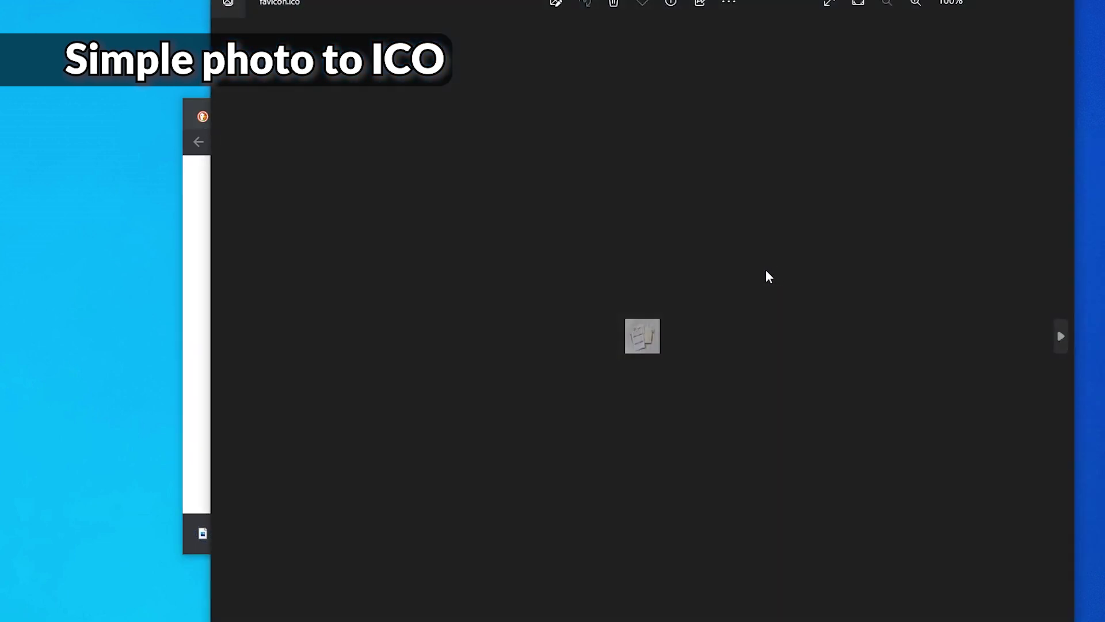
{"action": "right_click", "coordinate": [448, 247]}
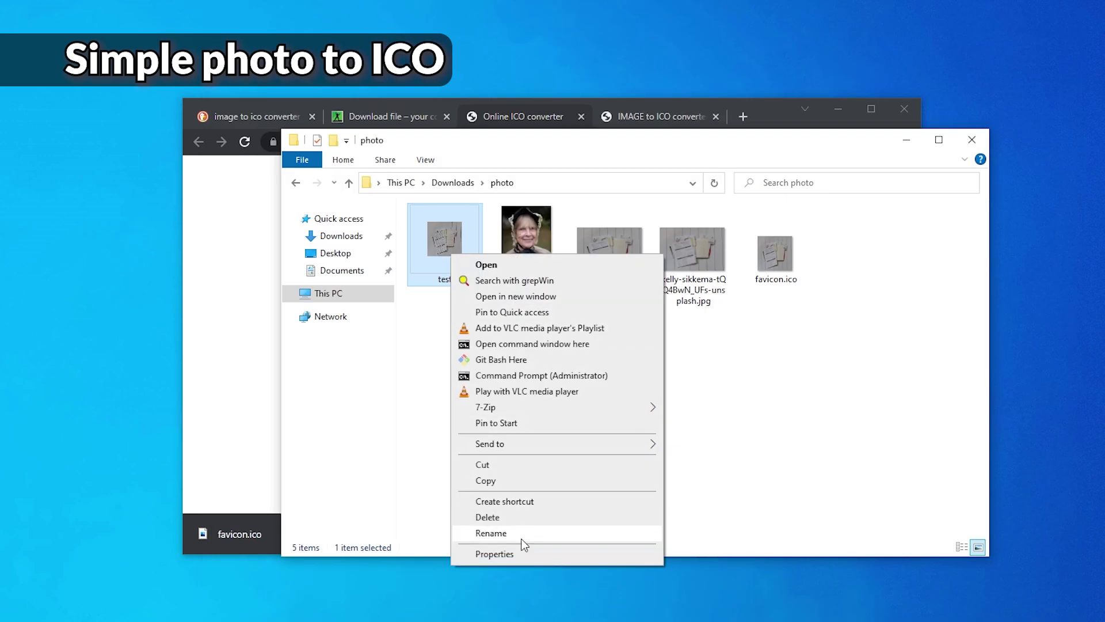
{"action": "left_click", "coordinate": [527, 610]}
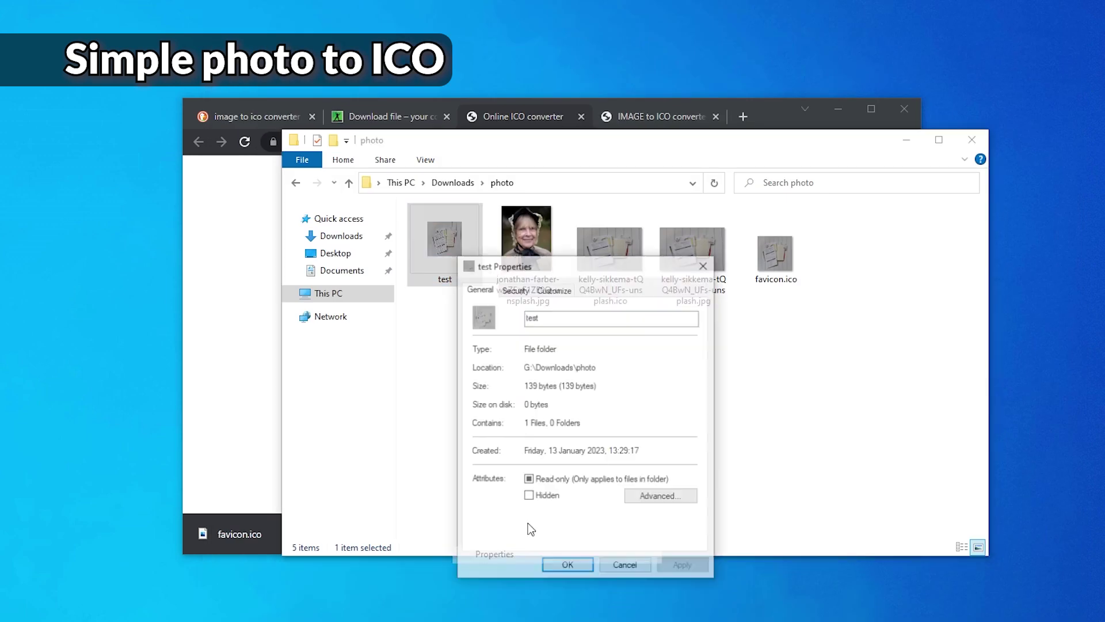
{"action": "key", "text": "ctrl+shift+Tab"}
{"action": "left_click", "coordinate": [513, 505]}
{"action": "left_click", "coordinate": [672, 373]}
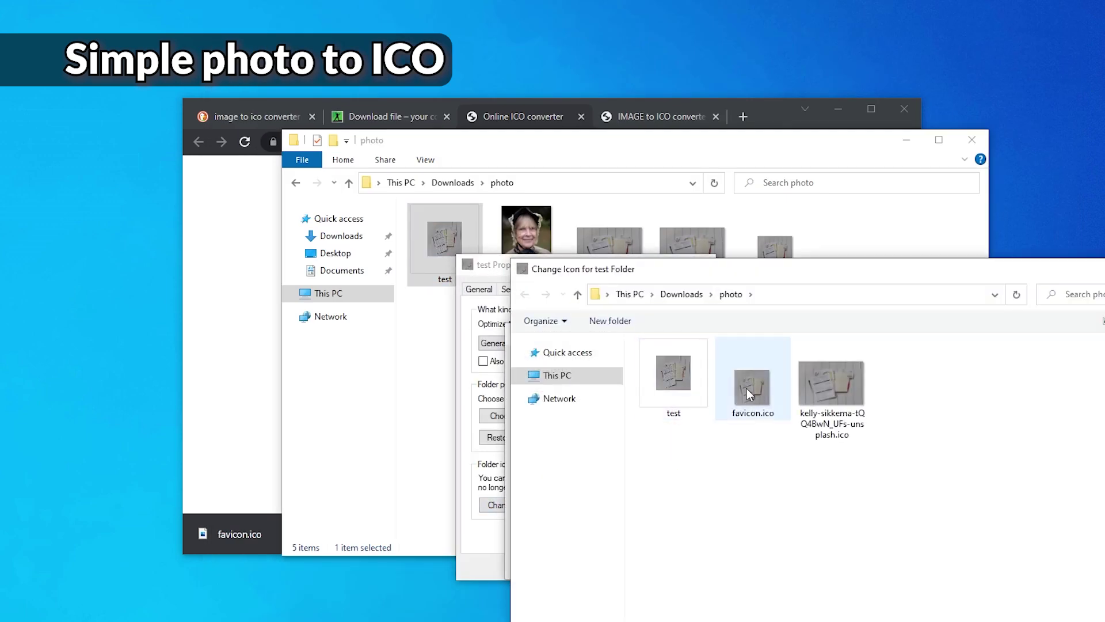
{"action": "double_click", "coordinate": [749, 392]}
{"action": "left_click", "coordinate": [613, 562]}
{"action": "left_click", "coordinate": [567, 562]}
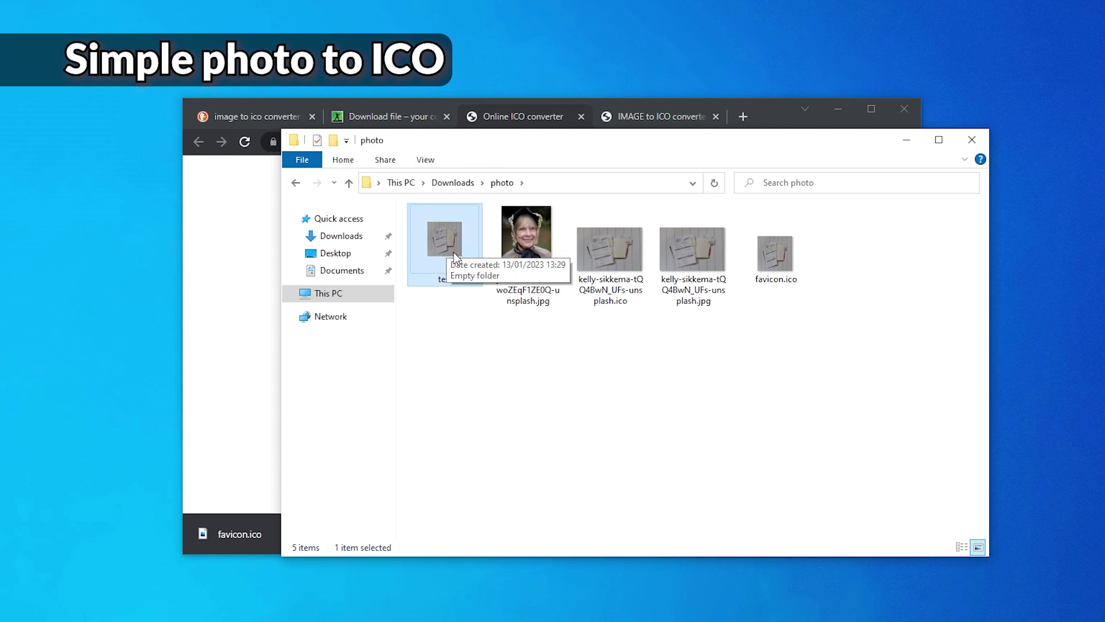
Locate the newly downloaded favicon2.ico (160 KB) in the photo folder.
{"action": "left_click", "coordinate": [577, 380]}
{"action": "scroll", "coordinate": [595, 358], "scroll_direction": "up", "scroll_amount": 3}
{"action": "scroll", "coordinate": [596, 358], "scroll_direction": "up", "scroll_amount": 2}
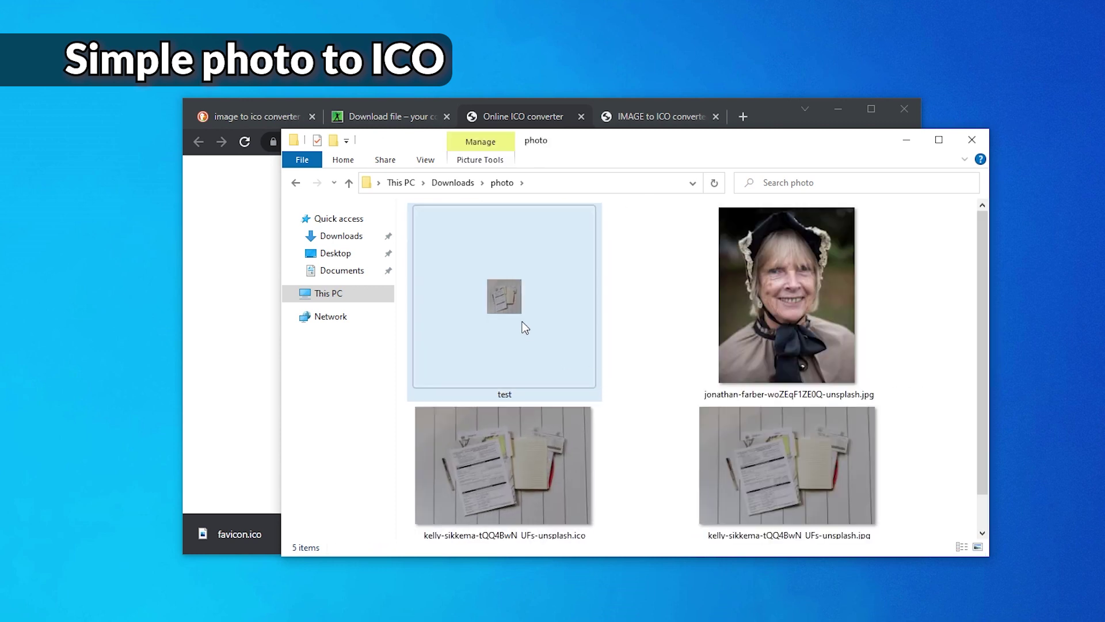
{"action": "scroll", "coordinate": [518, 305], "scroll_direction": "down", "scroll_amount": 2}
{"action": "key", "text": "alt+Tab"}
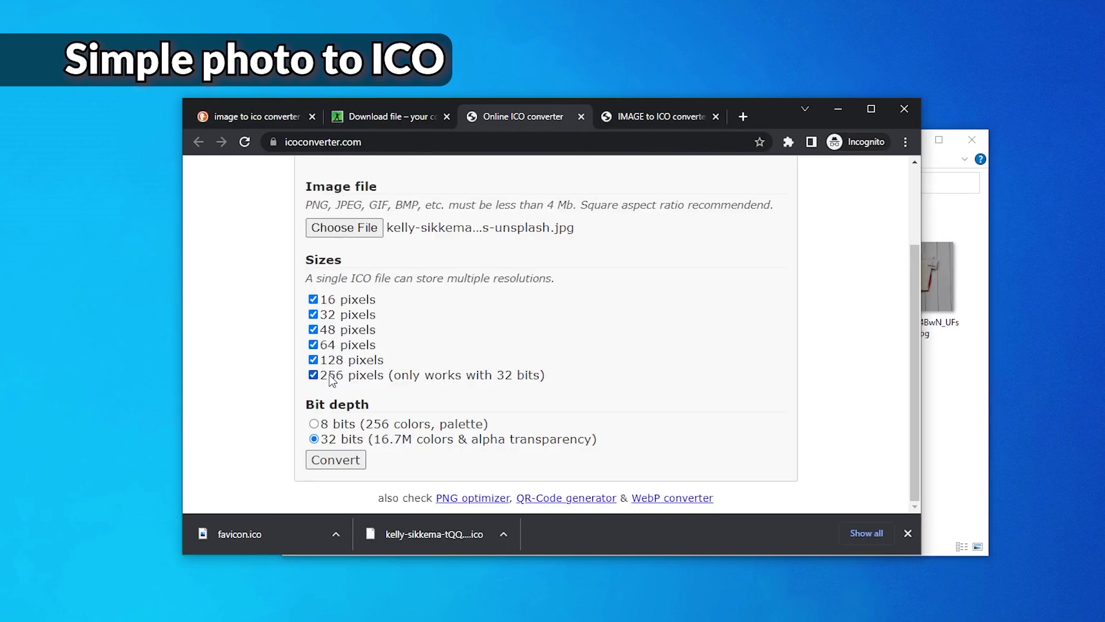
{"action": "key", "text": "alt+Tab"}
{"action": "left_click", "coordinate": [617, 399]}
Set favicon2.ico as the test folder's icon through Properties > Customize > Change Icon.
{"action": "left_click", "coordinate": [722, 489]}
{"action": "left_click", "coordinate": [636, 386]}
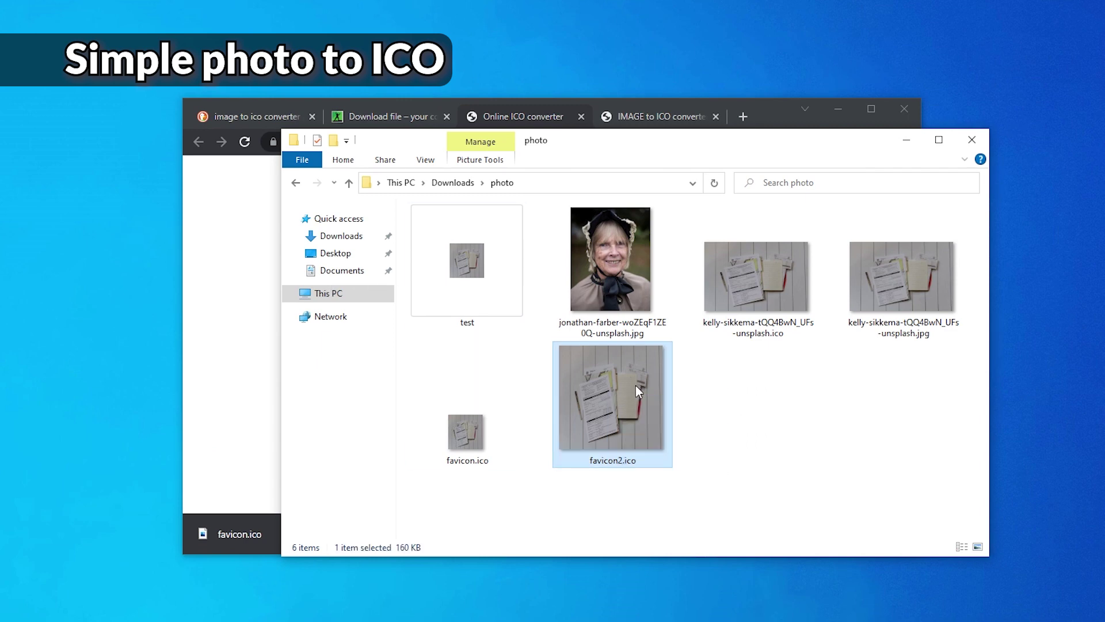
{"action": "right_click", "coordinate": [452, 260]}
{"action": "left_click", "coordinate": [492, 558]}
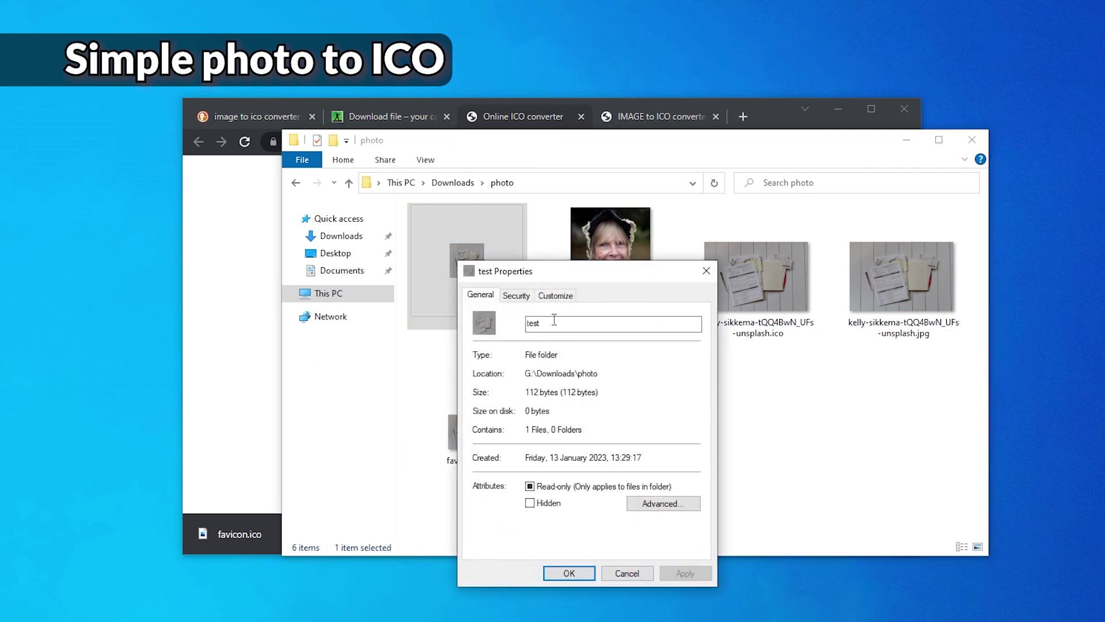
{"action": "left_click", "coordinate": [581, 292]}
{"action": "left_click_drag", "start_coordinate": [518, 266], "coordinate": [372, 230]}
{"action": "left_click", "coordinate": [352, 461]}
{"action": "left_click", "coordinate": [536, 330]}
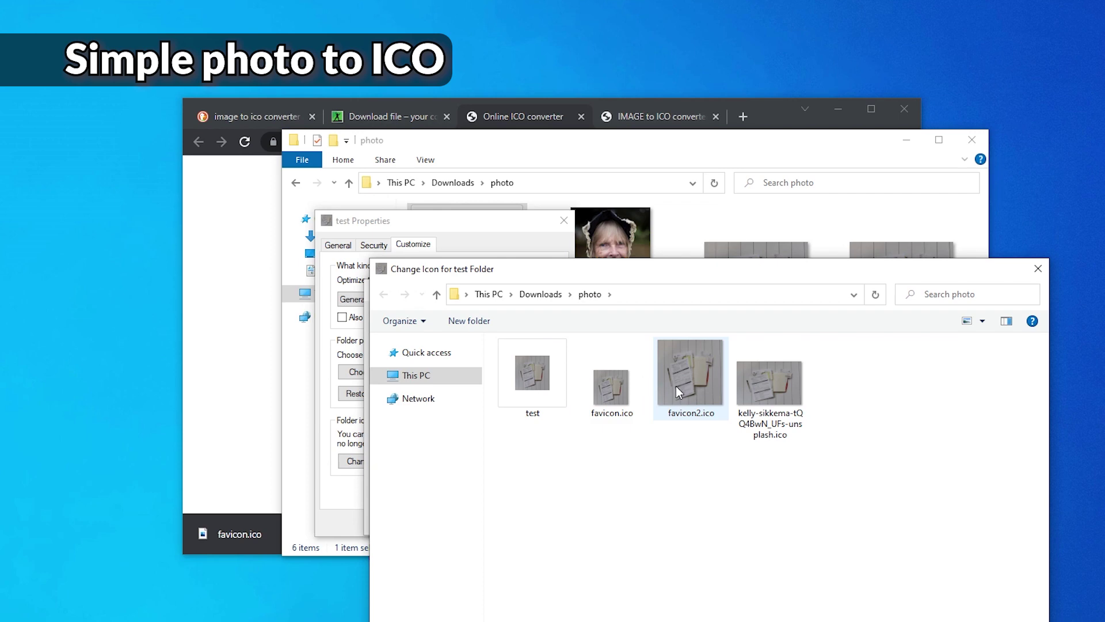
{"action": "double_click", "coordinate": [676, 385]}
{"action": "left_click", "coordinate": [473, 517]}
{"action": "left_click_drag", "start_coordinate": [472, 220], "coordinate": [840, 192]}
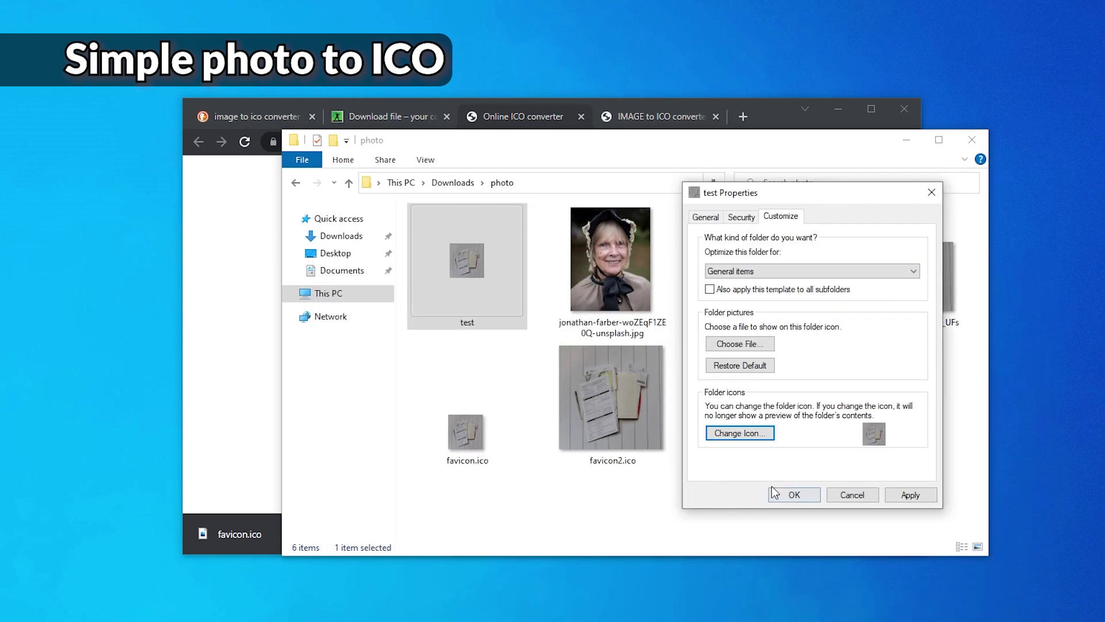
{"action": "left_click", "coordinate": [790, 495]}
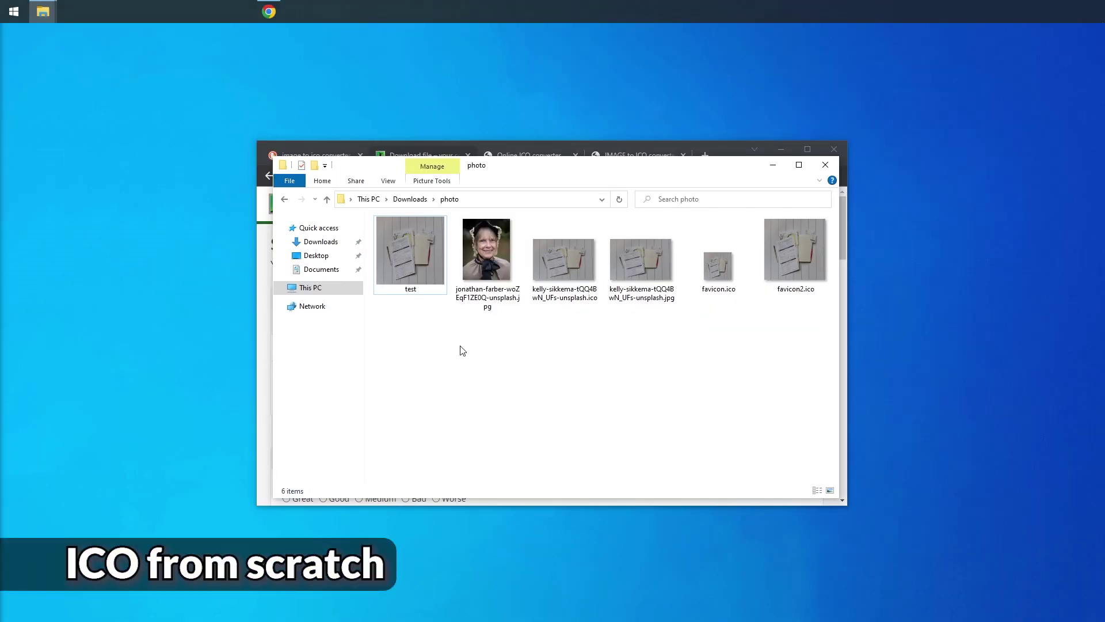
Launch Paint and narrow the canvas to roughly square, about 718×648.
{"action": "key", "text": "super"}
{"action": "type", "text": "paint"}
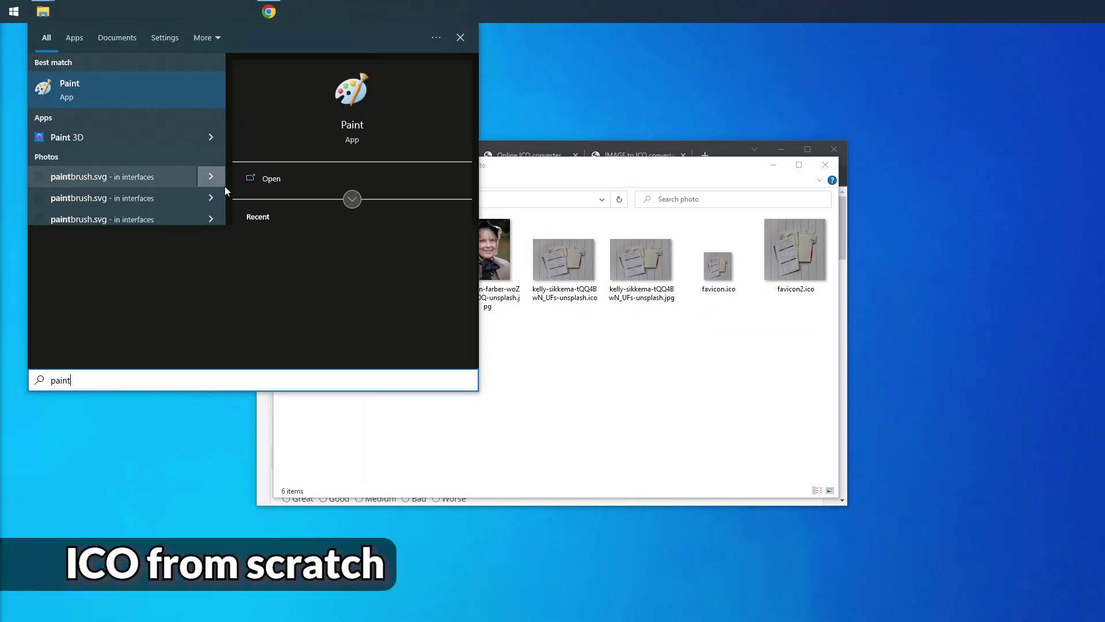
{"action": "left_click", "coordinate": [96, 88]}
{"action": "left_click_drag", "start_coordinate": [782, 359], "coordinate": [532, 363]}
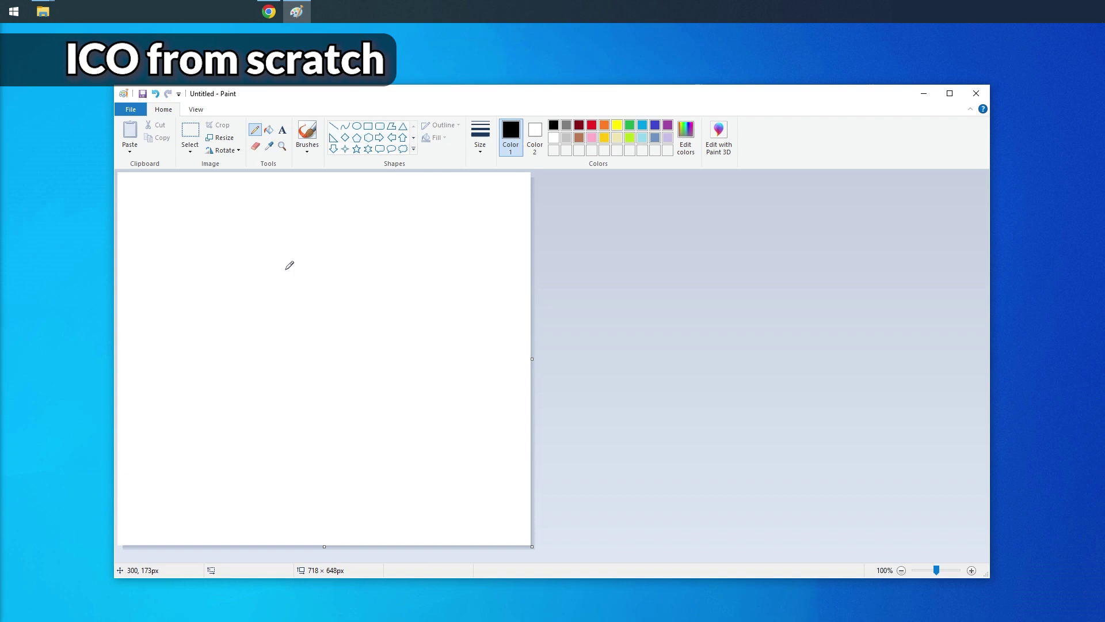
Draw a black face with filled eyes, two eyebrows and an open mouth with a white highlight.
{"action": "left_click_drag", "start_coordinate": [259, 248], "coordinate": [256, 251]}
{"action": "left_click_drag", "start_coordinate": [406, 252], "coordinate": [403, 254]}
{"action": "left_click_drag", "start_coordinate": [231, 400], "coordinate": [398, 403]}
{"action": "left_click", "coordinate": [268, 130]}
{"action": "left_click", "coordinate": [259, 282]}
{"action": "left_click", "coordinate": [406, 290]}
{"action": "left_click", "coordinate": [317, 460]}
{"action": "left_click_drag", "start_coordinate": [316, 415], "coordinate": [334, 481]}
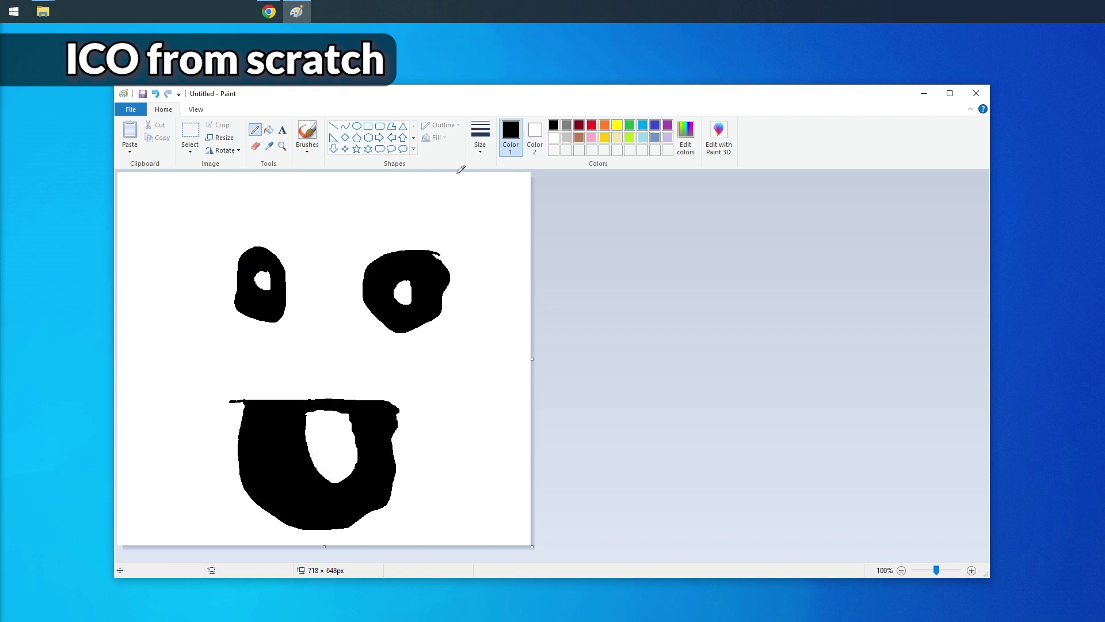
{"action": "left_click_drag", "start_coordinate": [374, 188], "coordinate": [441, 219]}
{"action": "left_click_drag", "start_coordinate": [212, 210], "coordinate": [257, 198]}
Begin saving the drawing as a PNG picture.
{"action": "left_click", "coordinate": [131, 109]}
{"action": "mouse_move", "coordinate": [232, 209]}
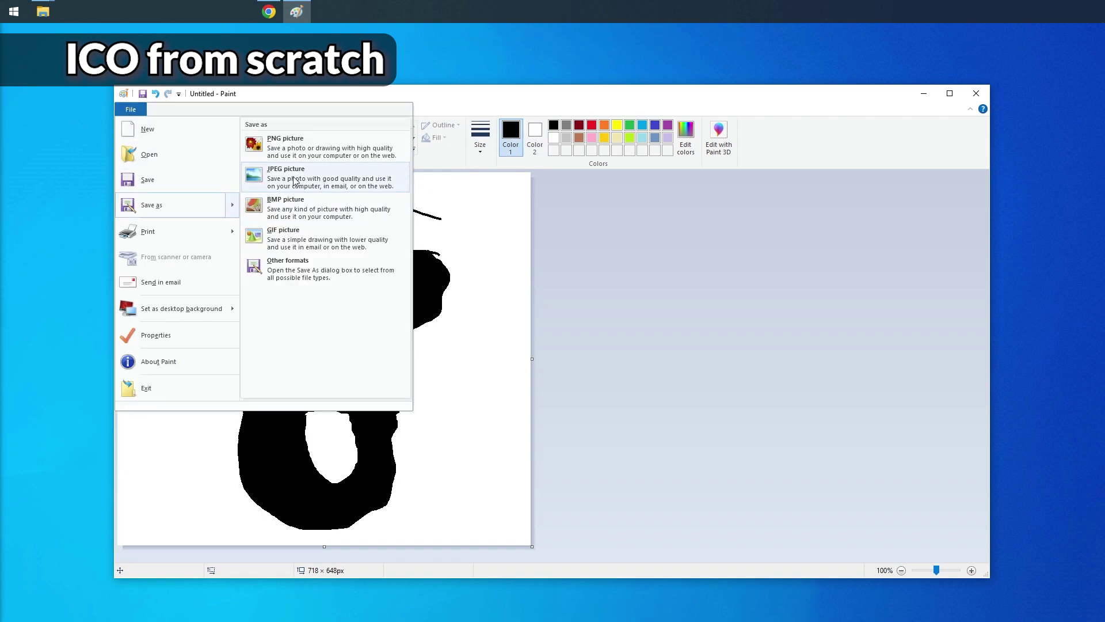
{"action": "left_click", "coordinate": [299, 141]}
Save the drawing as smile.png and place the IMAGE to ICO page beside the photo folder.
{"action": "type", "text": "smile"}
{"action": "key", "text": "Return"}
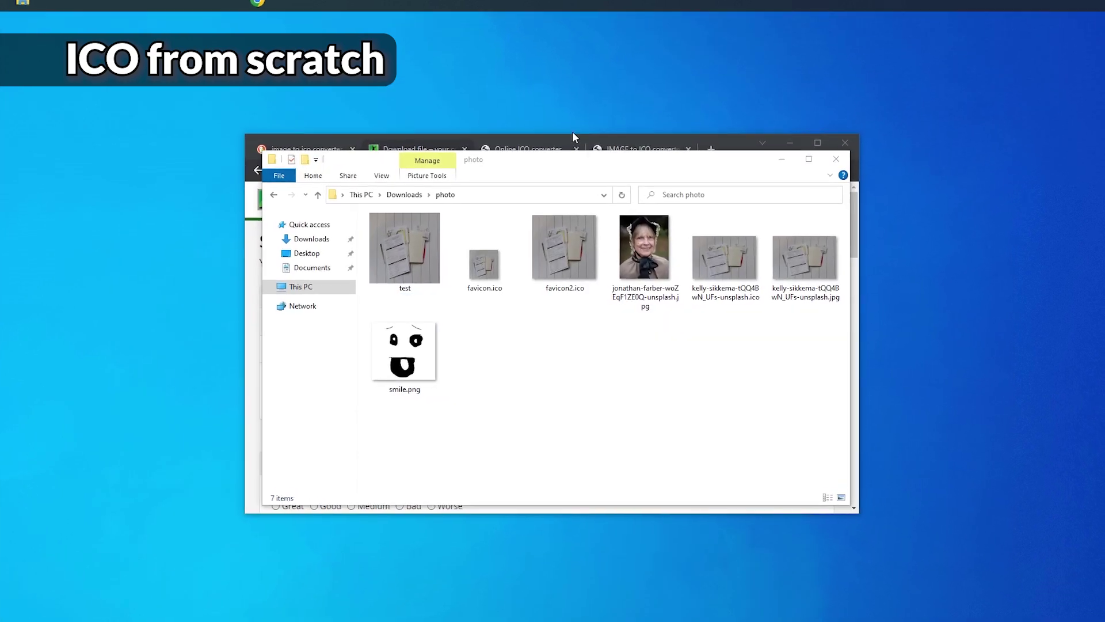
{"action": "left_click", "coordinate": [433, 155]}
{"action": "left_click", "coordinate": [633, 154]}
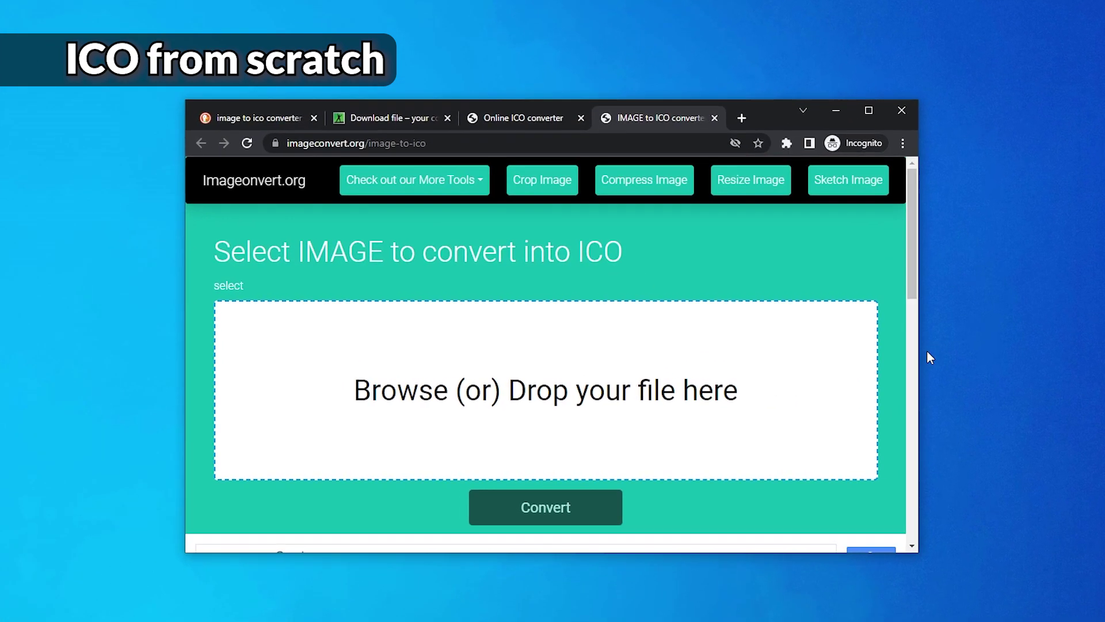
{"action": "left_click_drag", "start_coordinate": [892, 353], "coordinate": [845, 348]}
{"action": "left_click", "coordinate": [890, 345]}
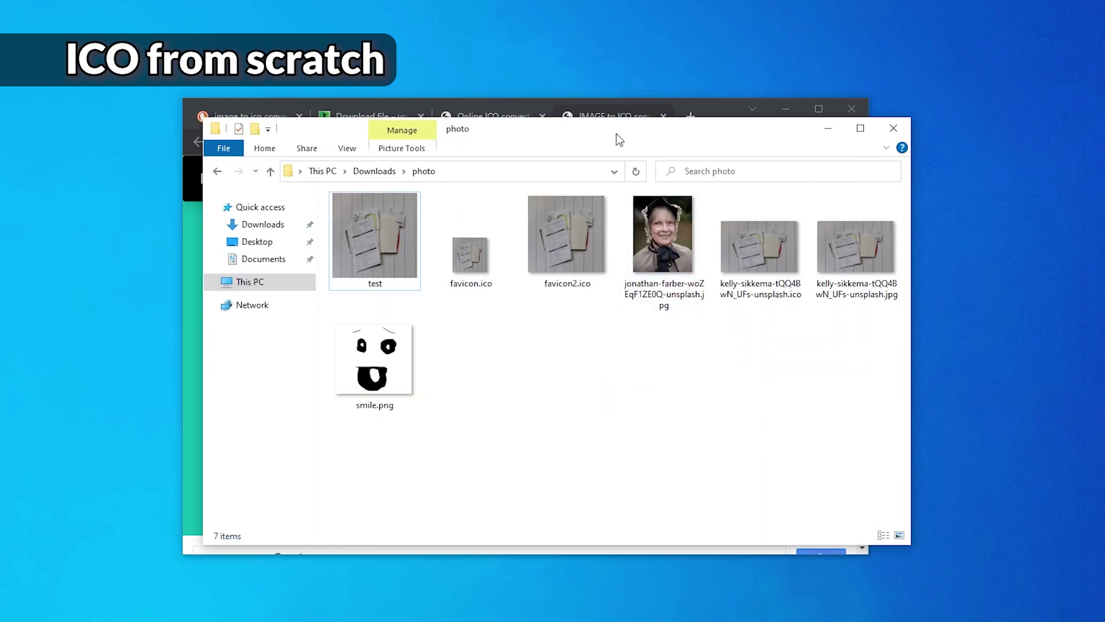
{"action": "left_click_drag", "start_coordinate": [619, 140], "coordinate": [962, 103]}
Upload smile.png to imageconvert.org, convert it to ICO and download smile1673613342.ico.
{"action": "left_click_drag", "start_coordinate": [719, 351], "coordinate": [480, 385]}
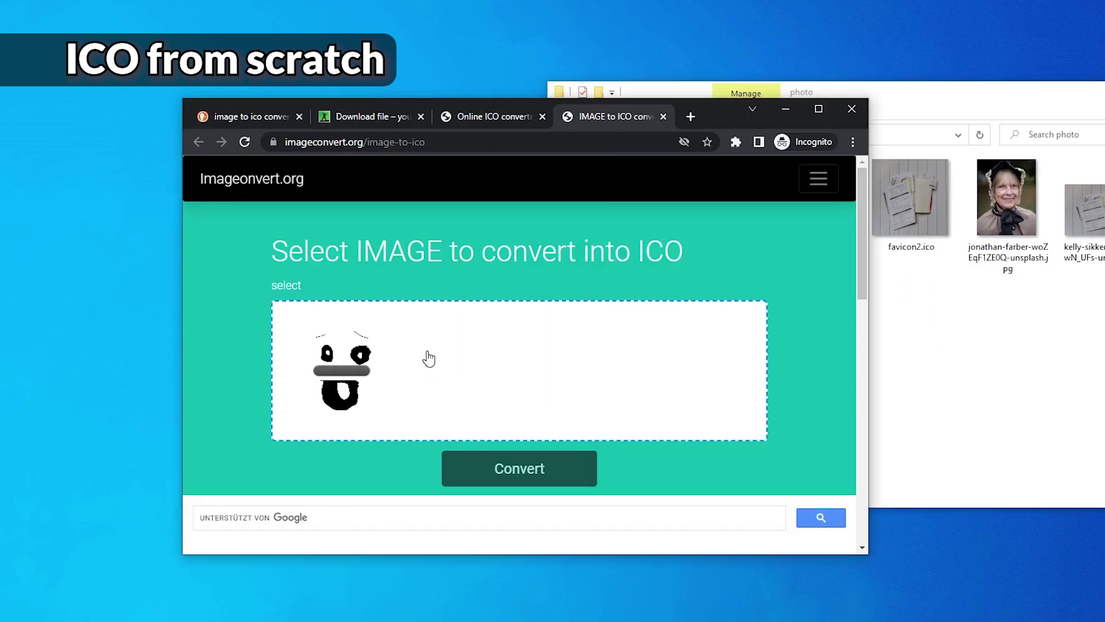
{"action": "scroll", "coordinate": [429, 358], "scroll_direction": "down", "scroll_amount": 4}
{"action": "left_click", "coordinate": [488, 266]}
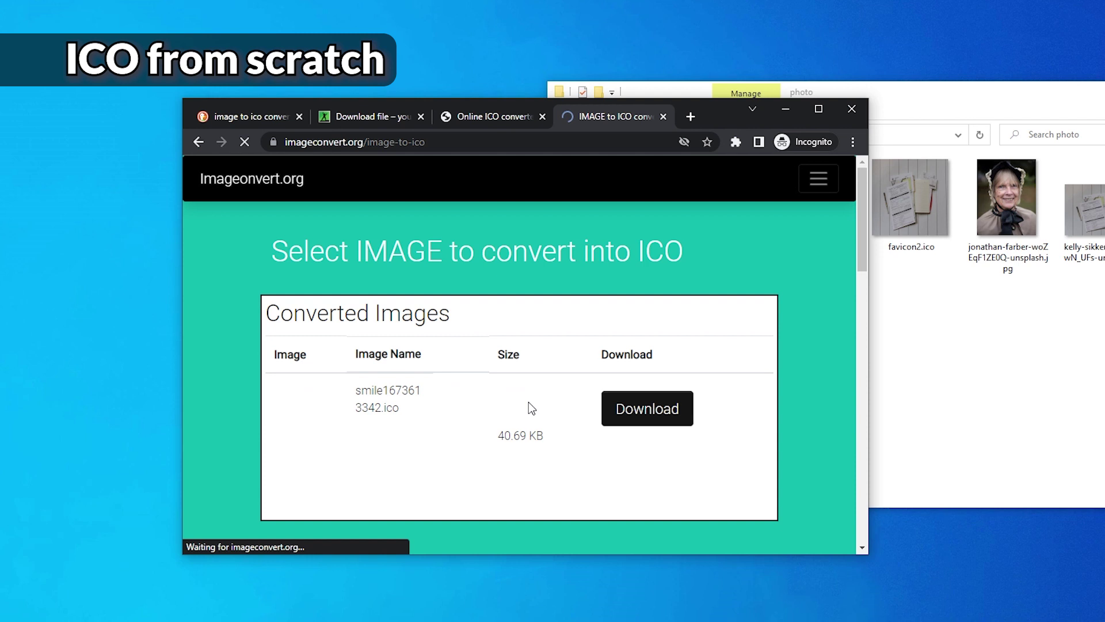
{"action": "left_click", "coordinate": [700, 419]}
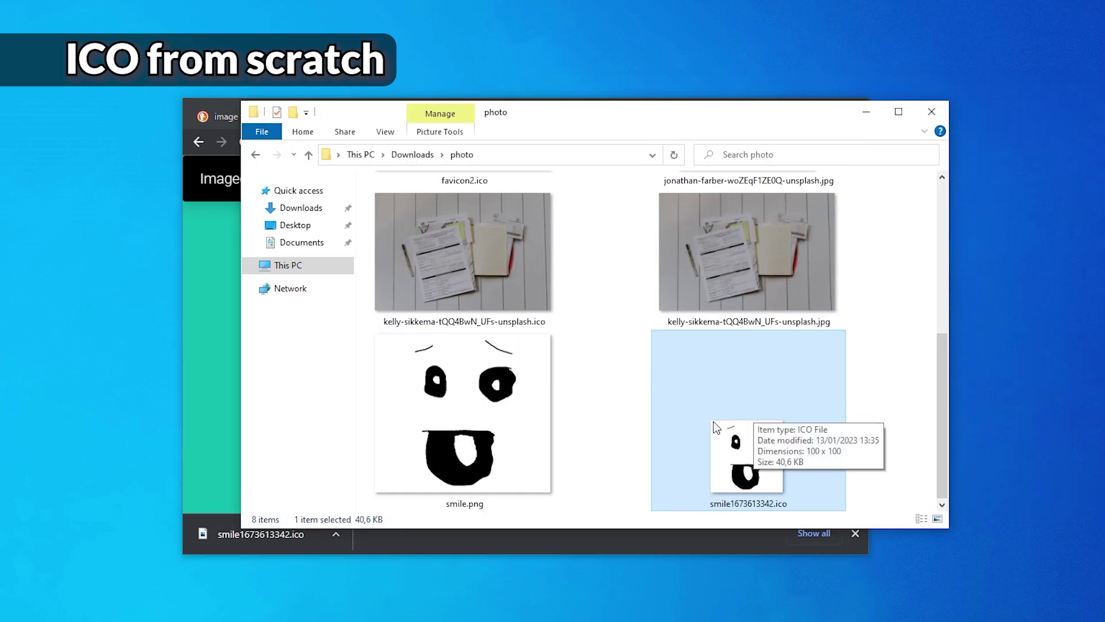
Apply smile1673613342.ico as the test folder's icon through Properties > Customize > Change Icon.
{"action": "scroll", "coordinate": [772, 403], "scroll_direction": "up", "scroll_amount": 5}
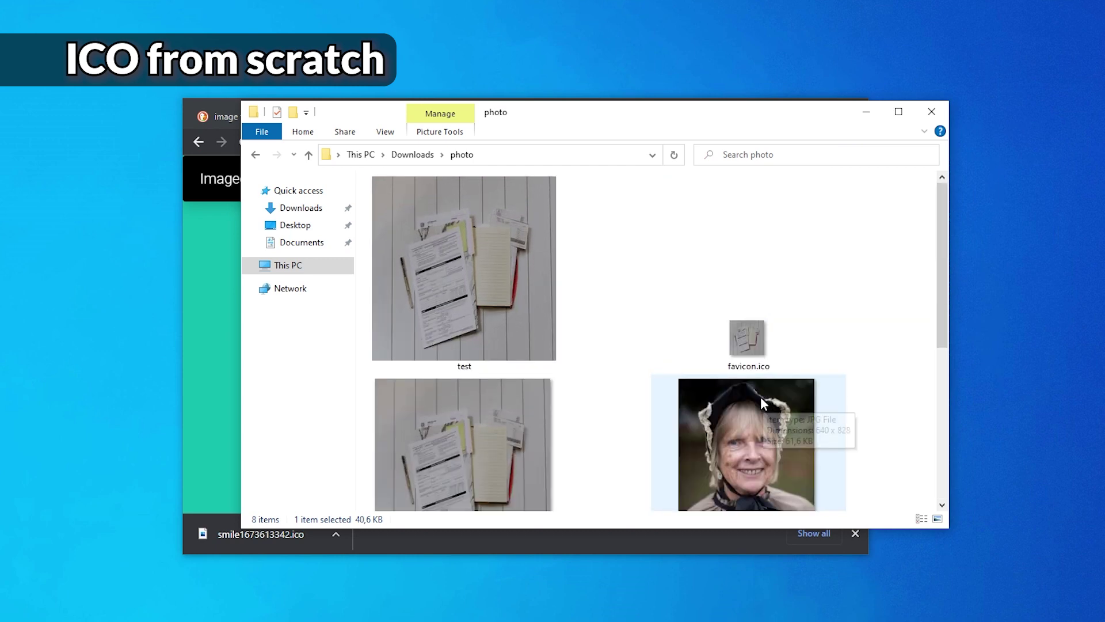
{"action": "right_click", "coordinate": [425, 248]}
{"action": "left_click", "coordinate": [467, 546]}
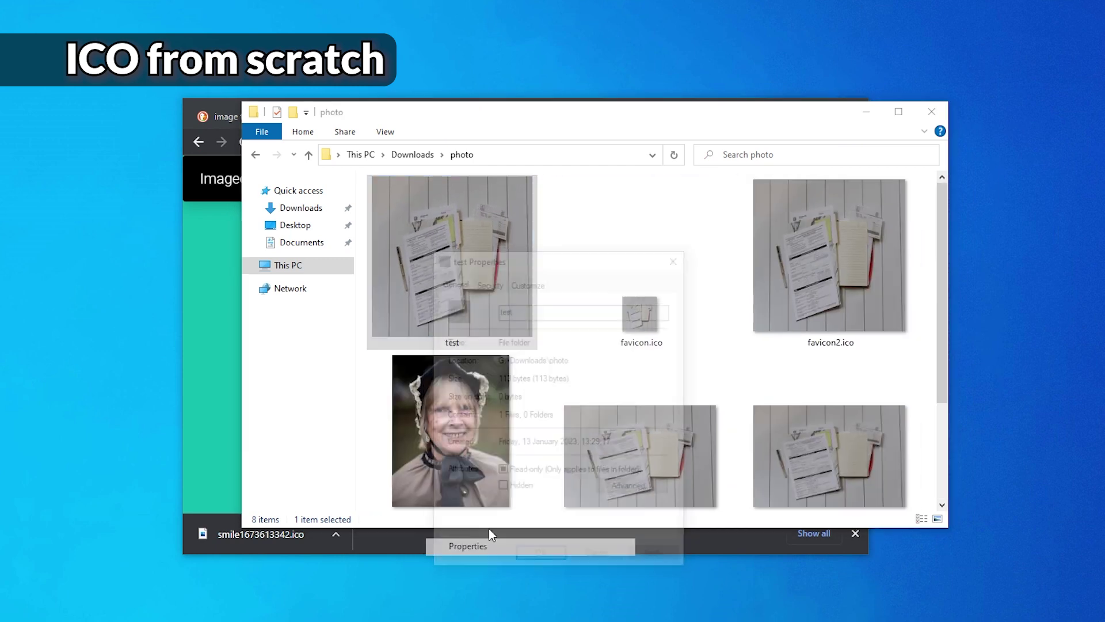
{"action": "left_click", "coordinate": [528, 280]}
{"action": "left_click", "coordinate": [516, 498]}
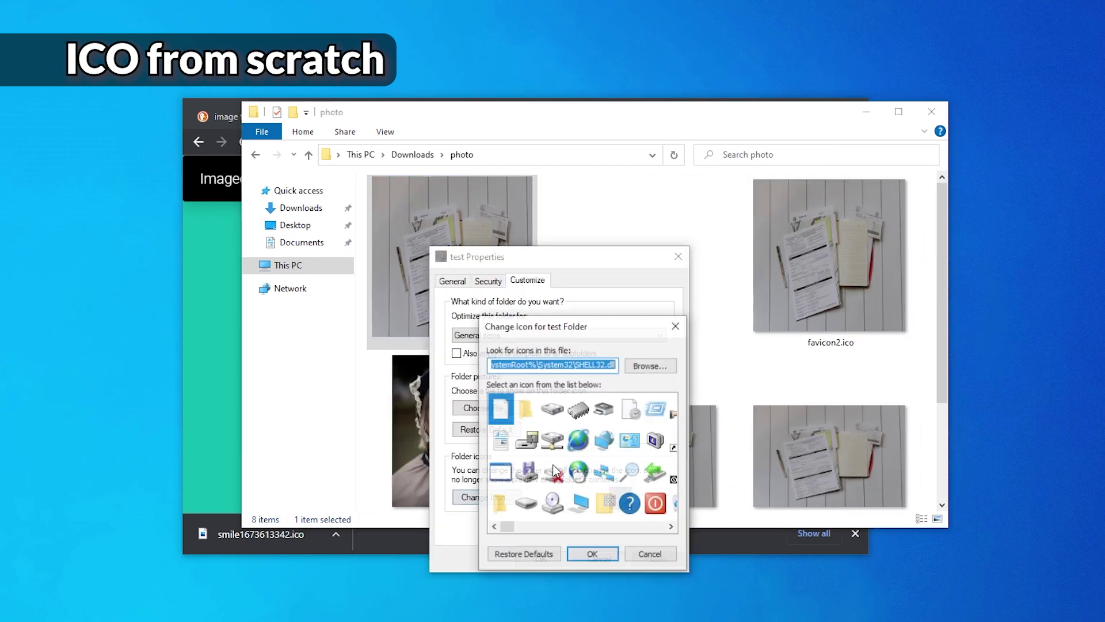
{"action": "left_click", "coordinate": [647, 365]}
{"action": "double_click", "coordinate": [997, 398]}
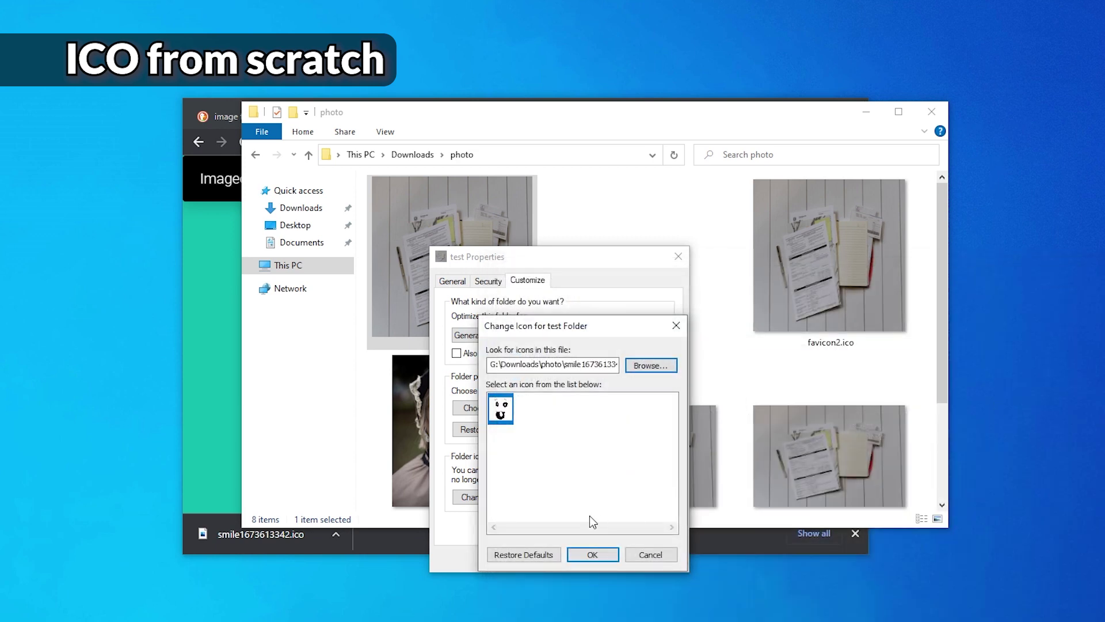
{"action": "left_click", "coordinate": [593, 554]}
{"action": "left_click", "coordinate": [540, 556]}
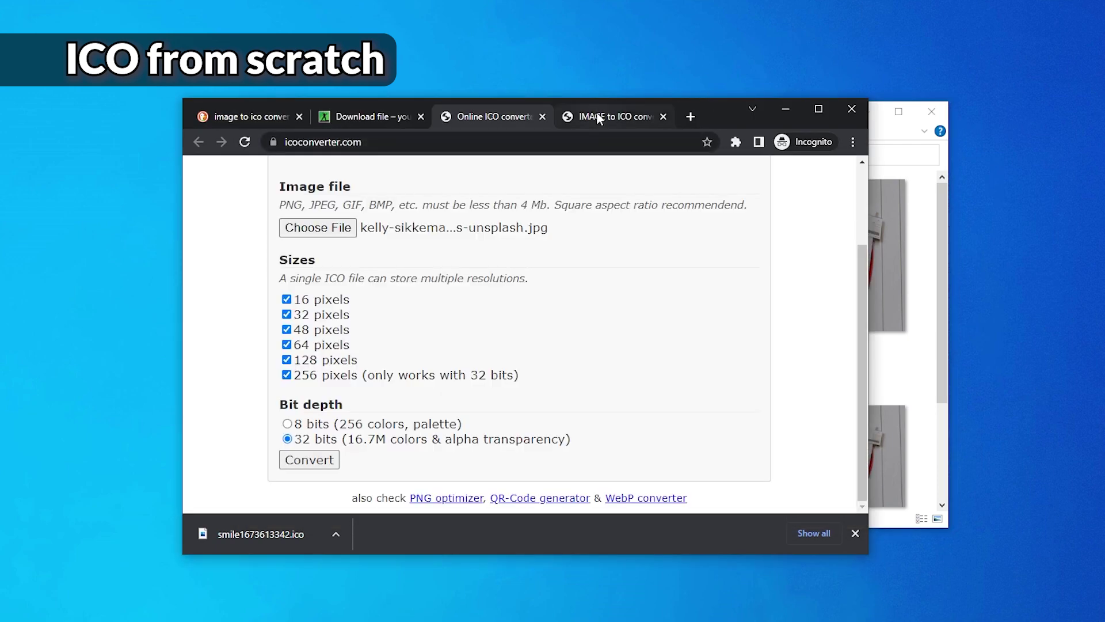
Outline the smiley face in yellow and bucket-fill its inside yellow.
{"action": "left_click", "coordinate": [596, 117]}
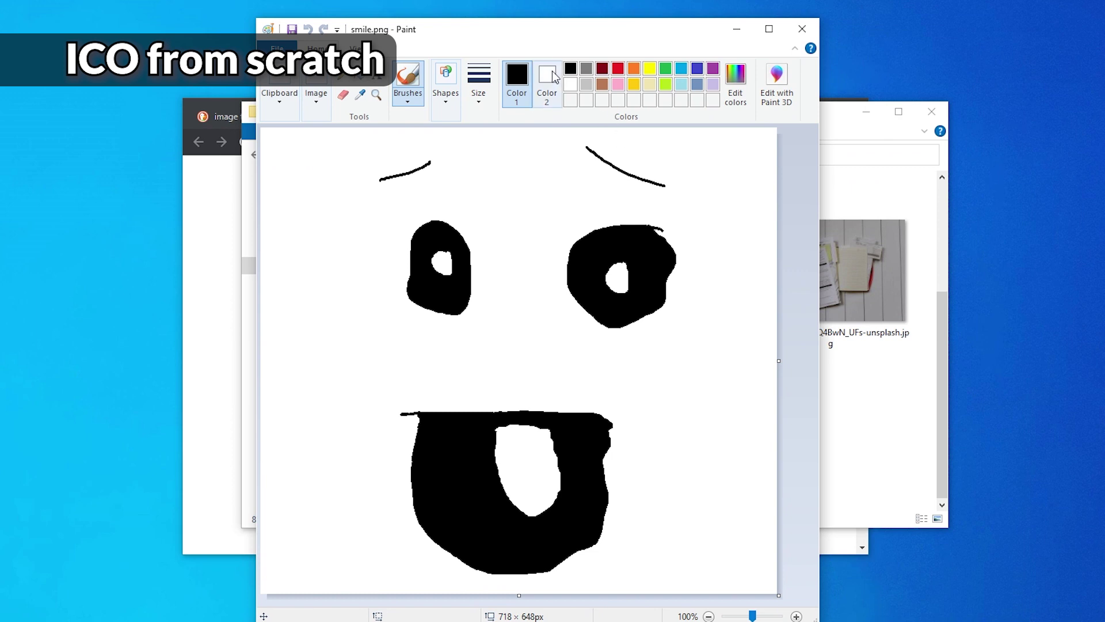
{"action": "left_click", "coordinate": [649, 68]}
{"action": "mouse_move", "coordinate": [499, 138]}
{"action": "left_mouse_down"}
{"action": "mouse_move", "coordinate": [569, 583]}
{"action": "mouse_move", "coordinate": [713, 198]}
{"action": "left_mouse_up"}
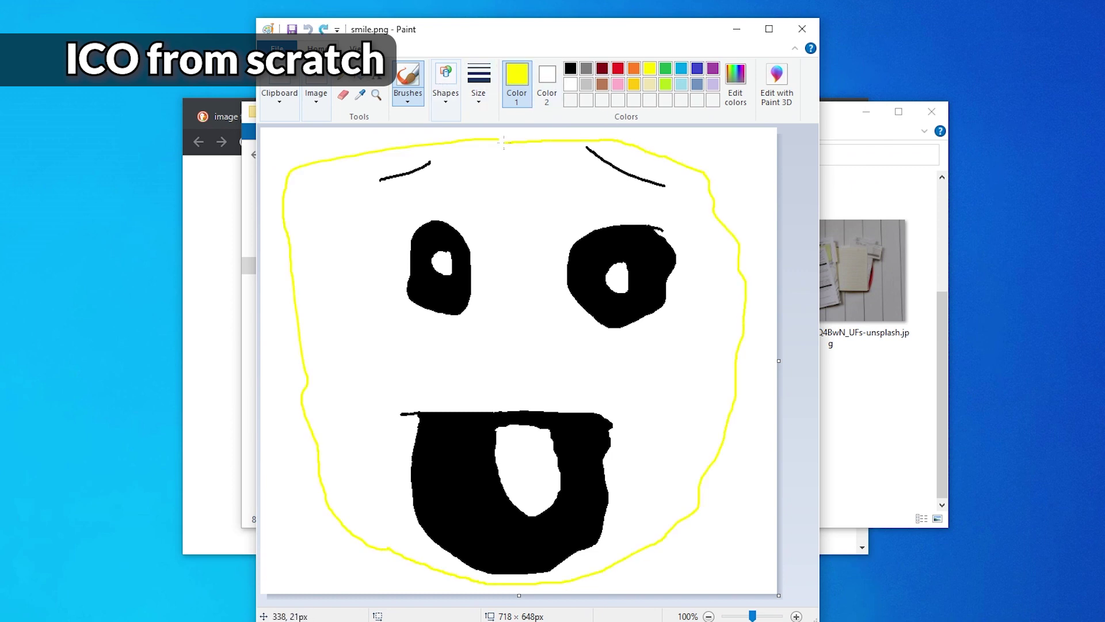
{"action": "left_click", "coordinate": [357, 80]}
{"action": "left_click", "coordinate": [526, 254]}
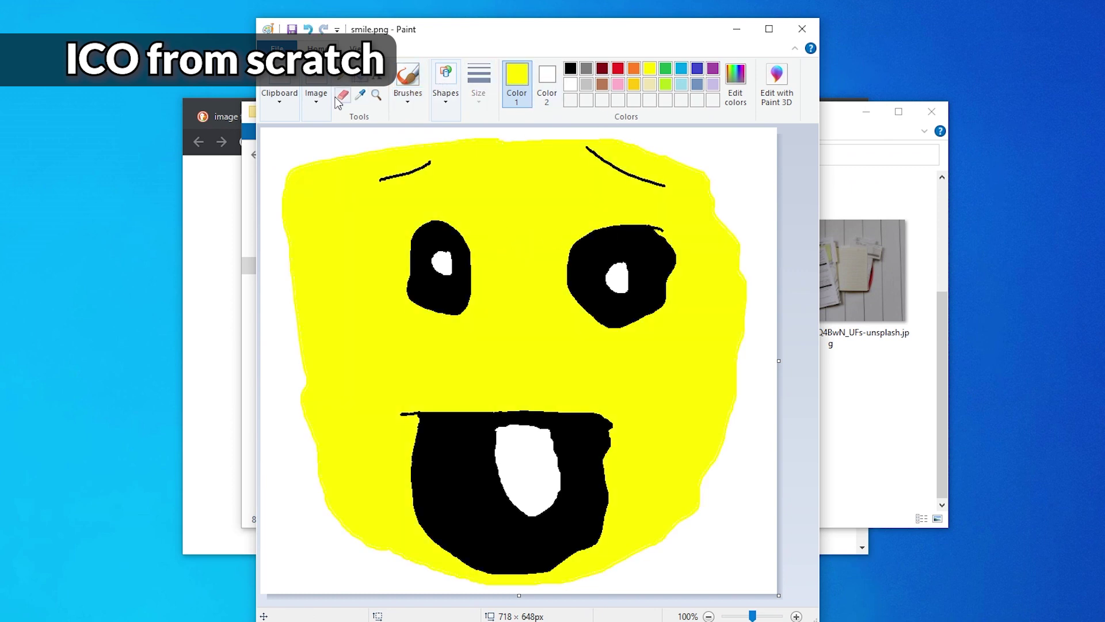
Save the drawing as a new copy named smile2.png.
{"action": "key", "text": "F12"}
{"action": "key", "text": "Right"}
{"action": "key", "text": "Left"}
{"action": "key", "text": "Left"}
{"action": "key", "text": "Left"}
{"action": "key", "text": "Left"}
{"action": "type", "text": "2"}
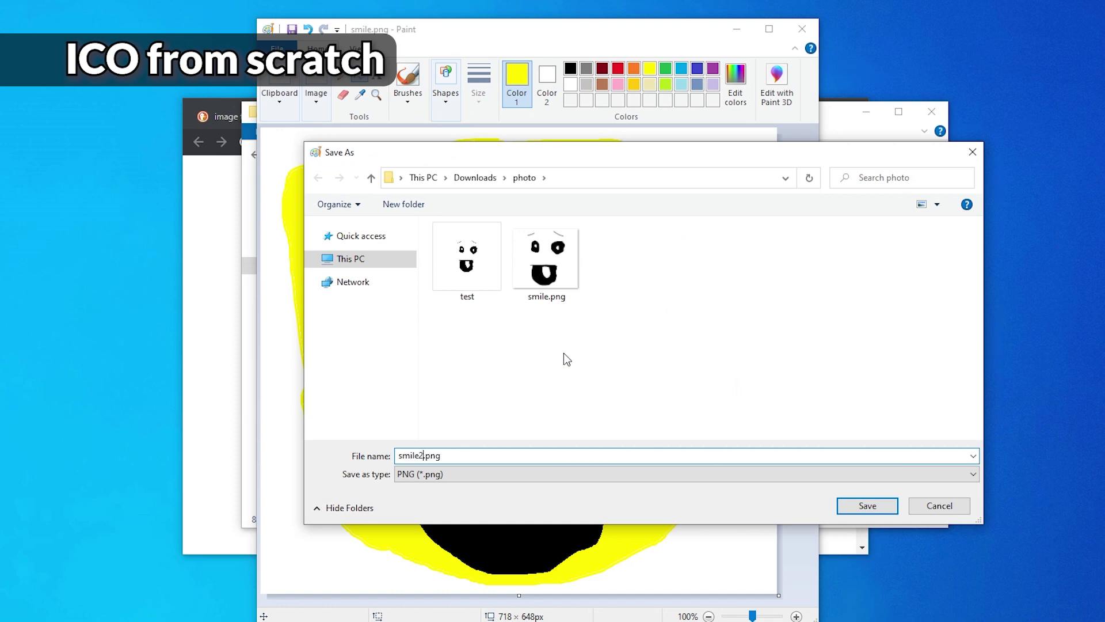
{"action": "key", "text": "Return"}
Close Paint and upload smile2.png to icoconverter.com to produce favicon3.ico.
{"action": "left_click", "coordinate": [802, 29]}
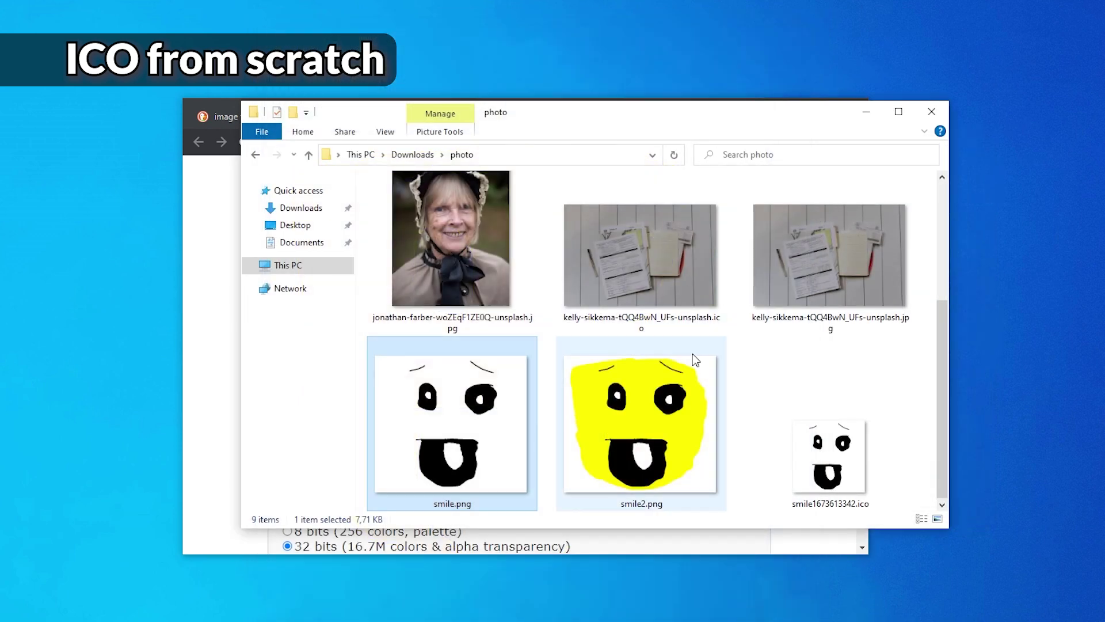
{"action": "left_click", "coordinate": [695, 361]}
{"action": "key", "text": "alt+Tab"}
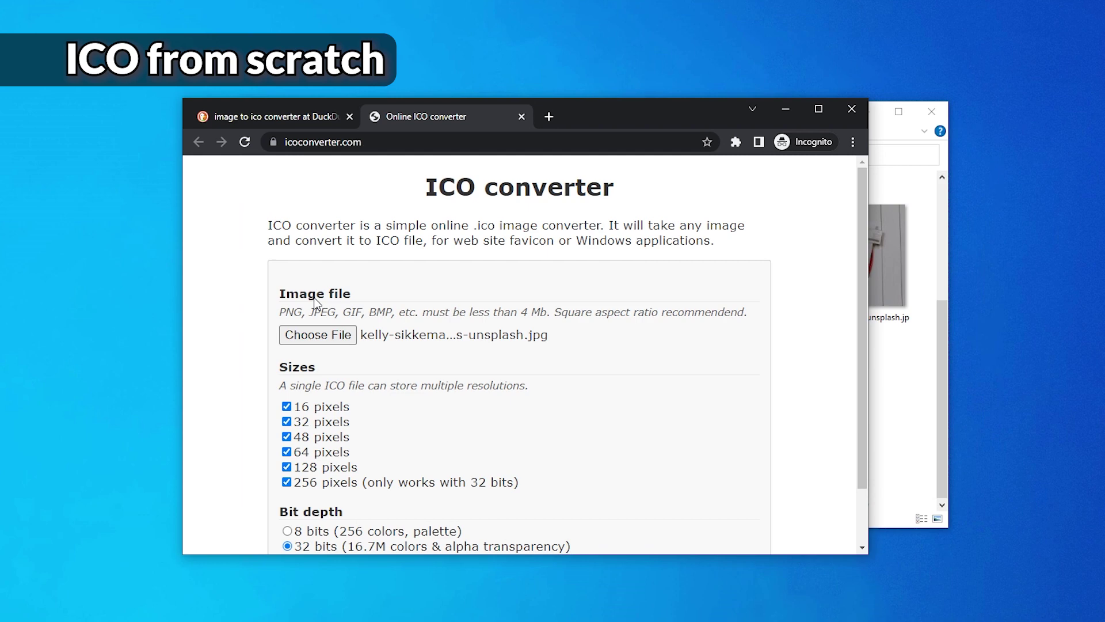
{"action": "left_click", "coordinate": [354, 334]}
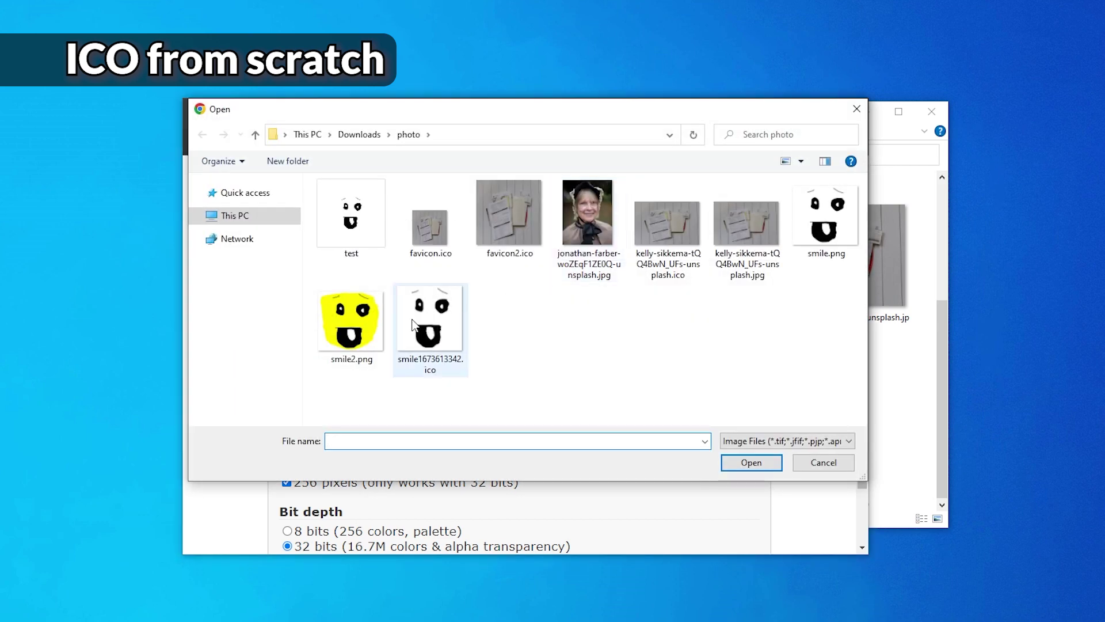
{"action": "double_click", "coordinate": [351, 318]}
{"action": "scroll", "coordinate": [392, 402], "scroll_direction": "down", "scroll_amount": 1}
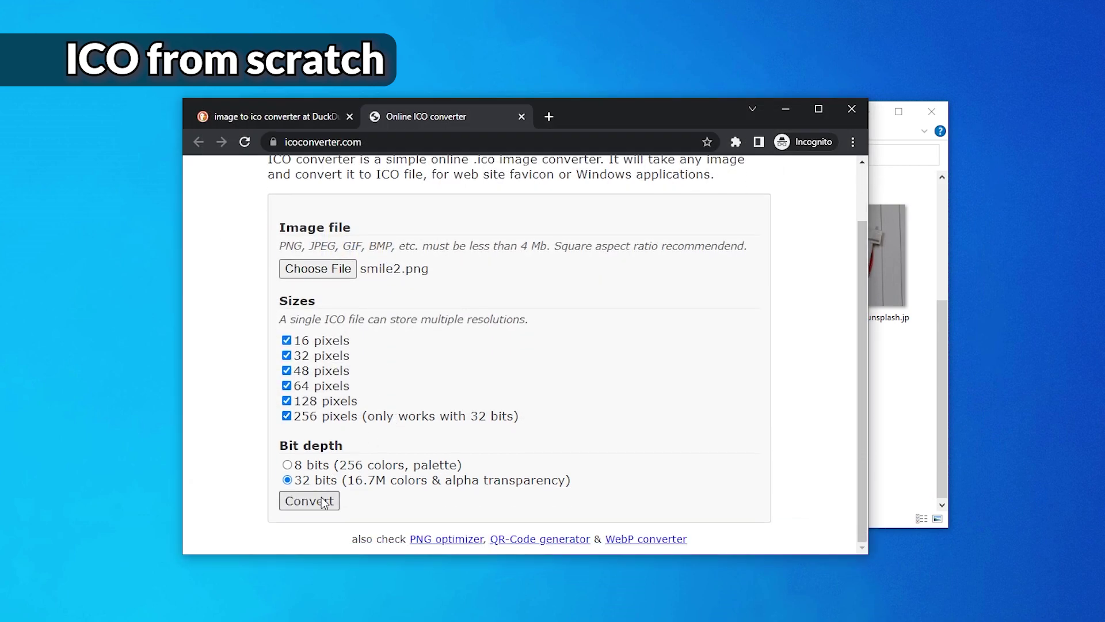
{"action": "key", "text": "alt+Tab"}
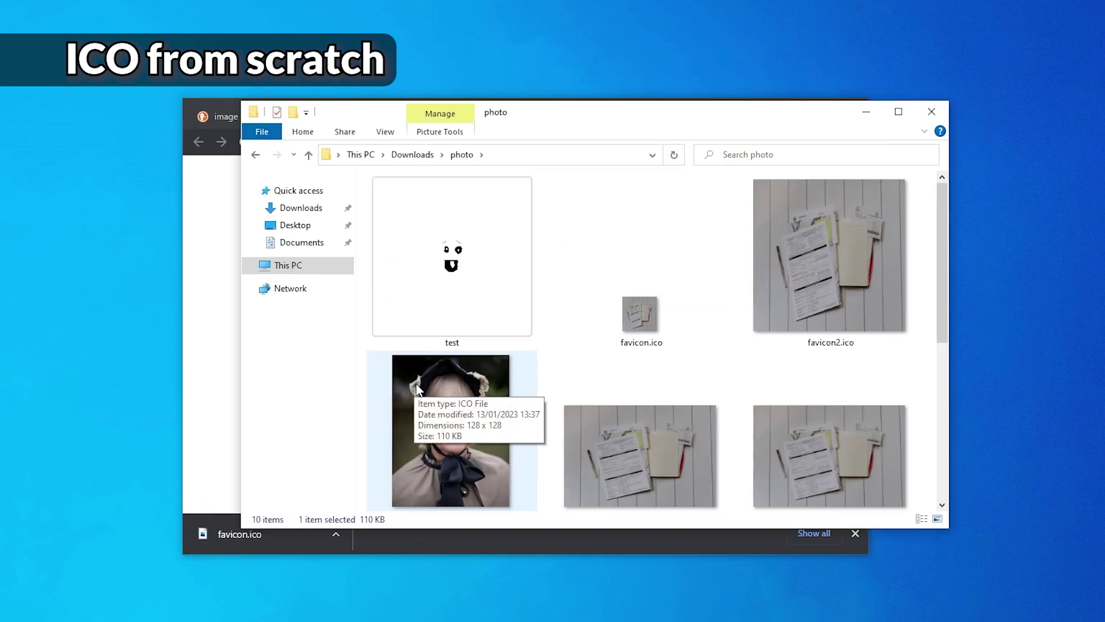
Apply the yellow smiley favicon3.ico as the test folder's icon via Properties > Customize.
{"action": "right_click", "coordinate": [436, 278]}
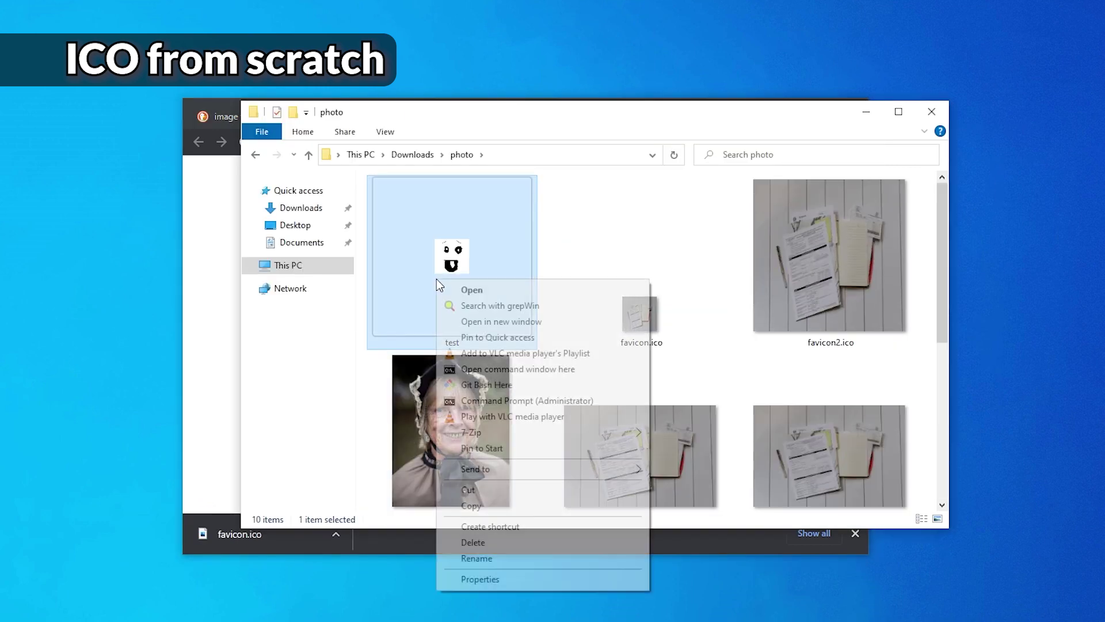
{"action": "left_click", "coordinate": [495, 578]}
{"action": "left_click", "coordinate": [524, 316]}
{"action": "left_click", "coordinate": [499, 530]}
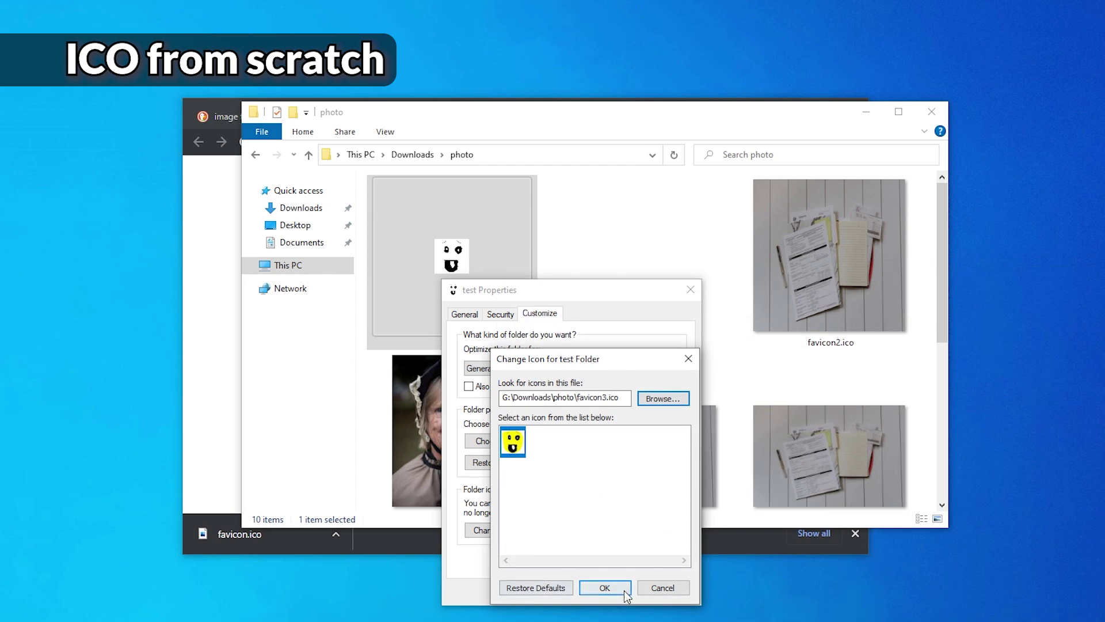
{"action": "left_click", "coordinate": [605, 587]}
{"action": "left_click", "coordinate": [555, 590]}
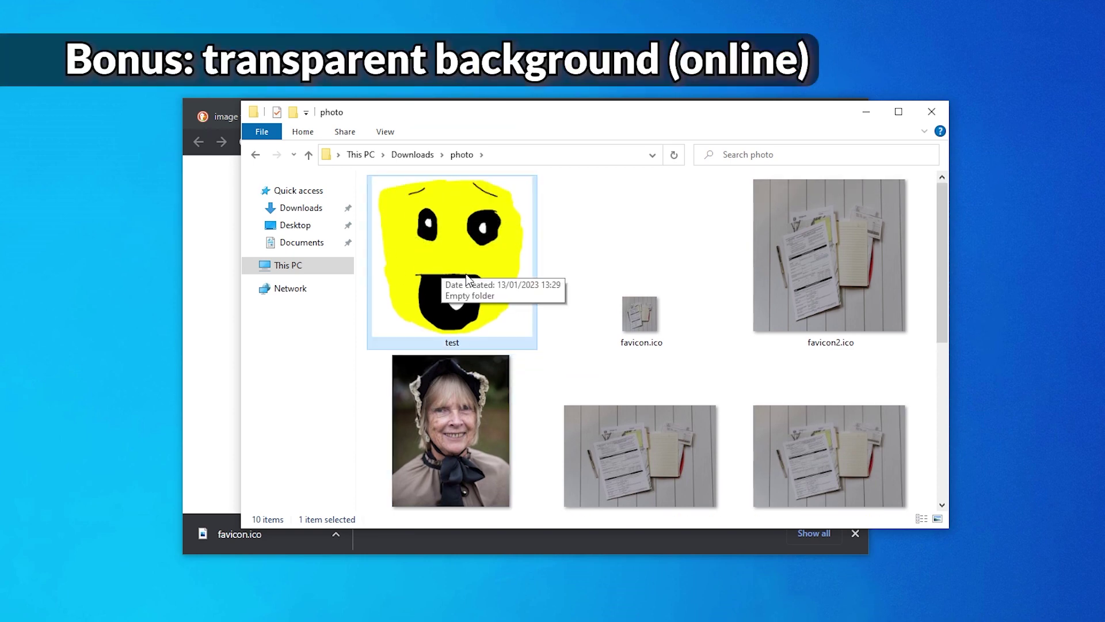
Open remove.bg, drop smile2.png onto it, and download the background-free result.
{"action": "left_click", "coordinate": [212, 336]}
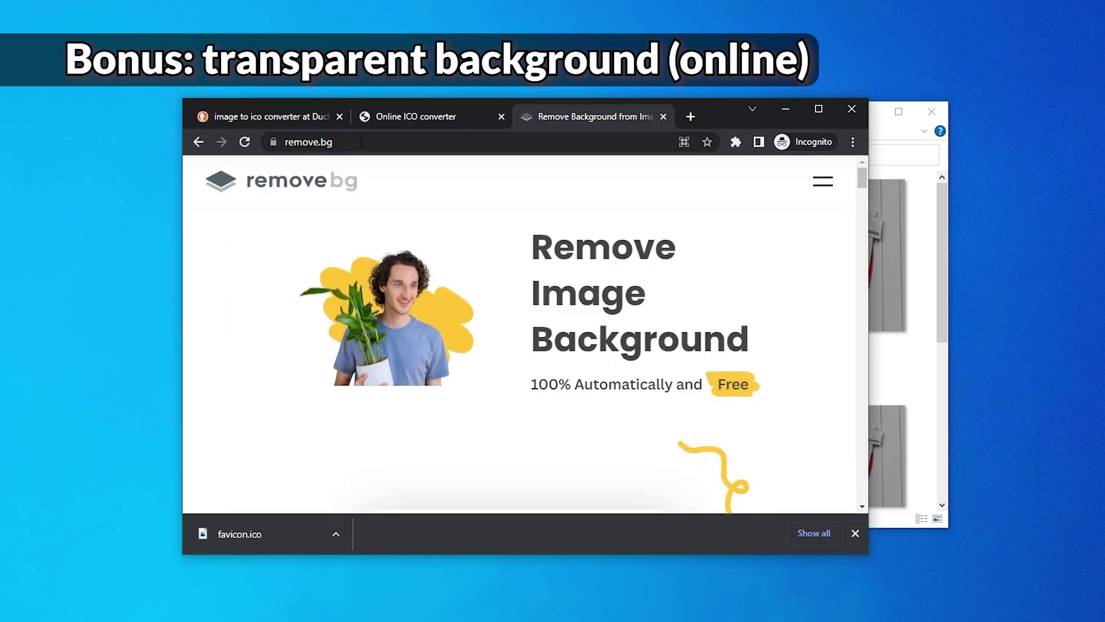
{"action": "left_click", "coordinate": [290, 144]}
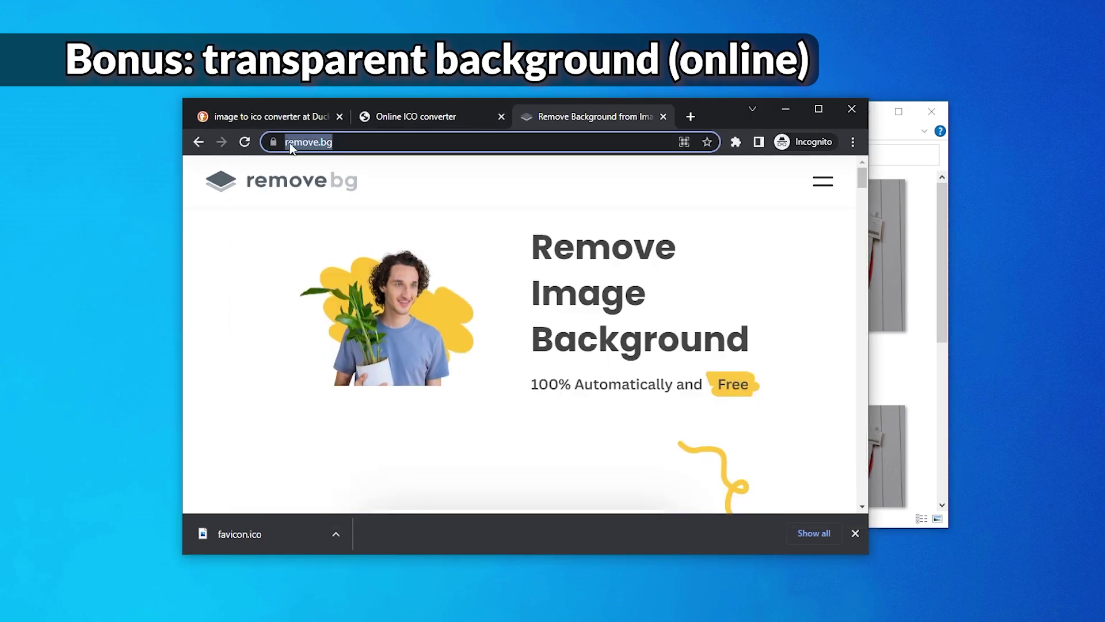
{"action": "left_click", "coordinate": [895, 389]}
{"action": "scroll", "coordinate": [740, 333], "scroll_direction": "down", "scroll_amount": 5}
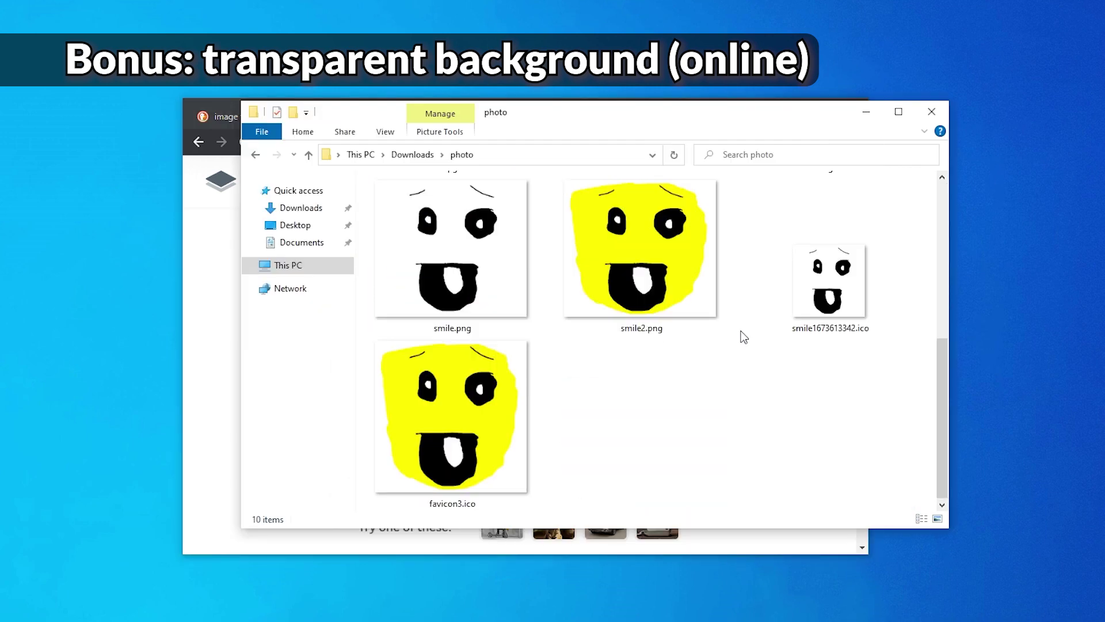
{"action": "left_click_drag", "start_coordinate": [637, 323], "coordinate": [210, 316]}
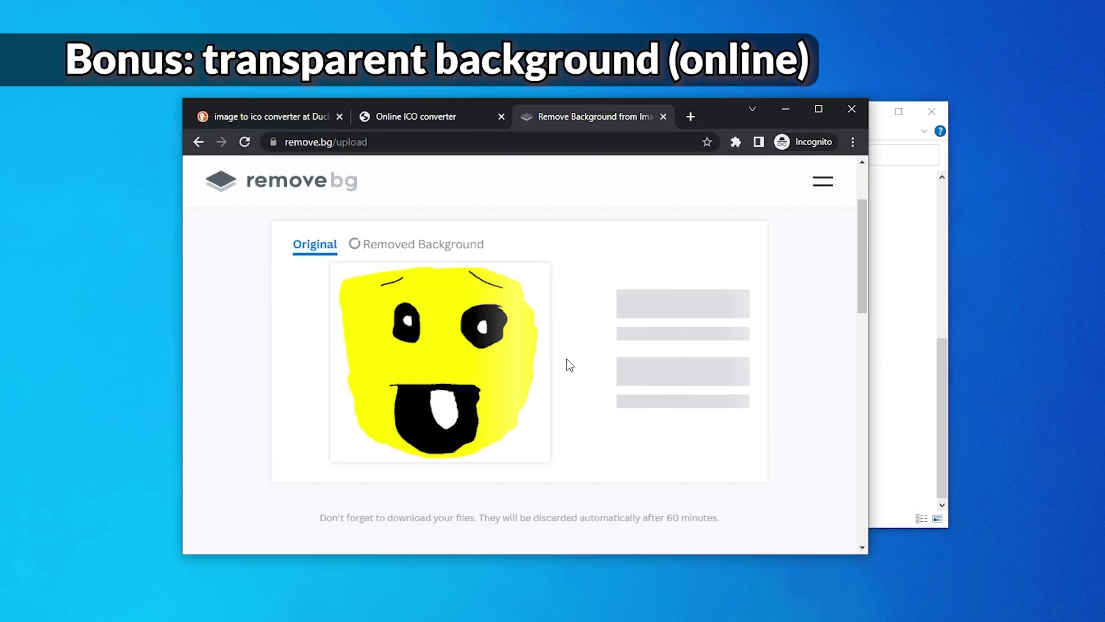
{"action": "left_click", "coordinate": [667, 311]}
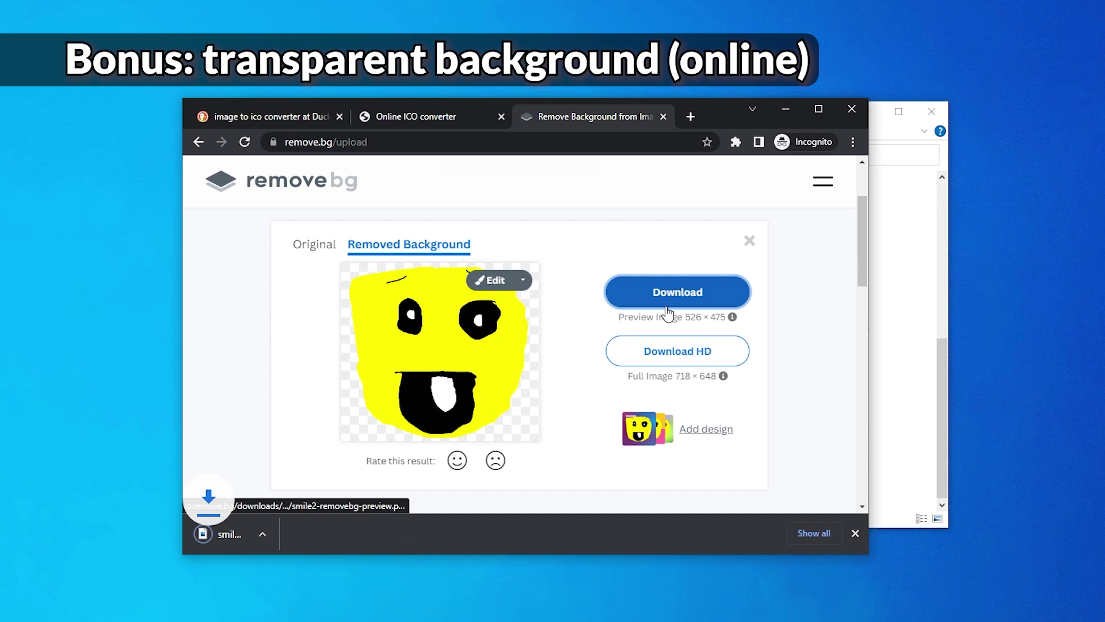
Compare favicon3.ico with the downloaded smile2-removebg-preview.png in the photo folder.
{"action": "key", "text": "alt+Tab"}
{"action": "left_click", "coordinate": [443, 377]}
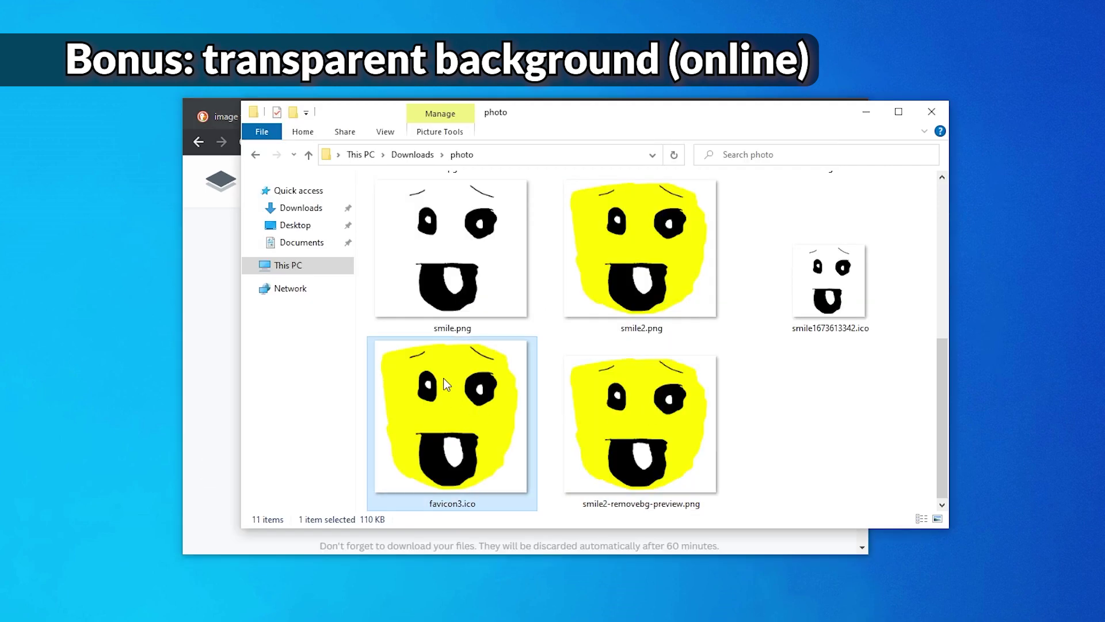
{"action": "left_click", "coordinate": [667, 385]}
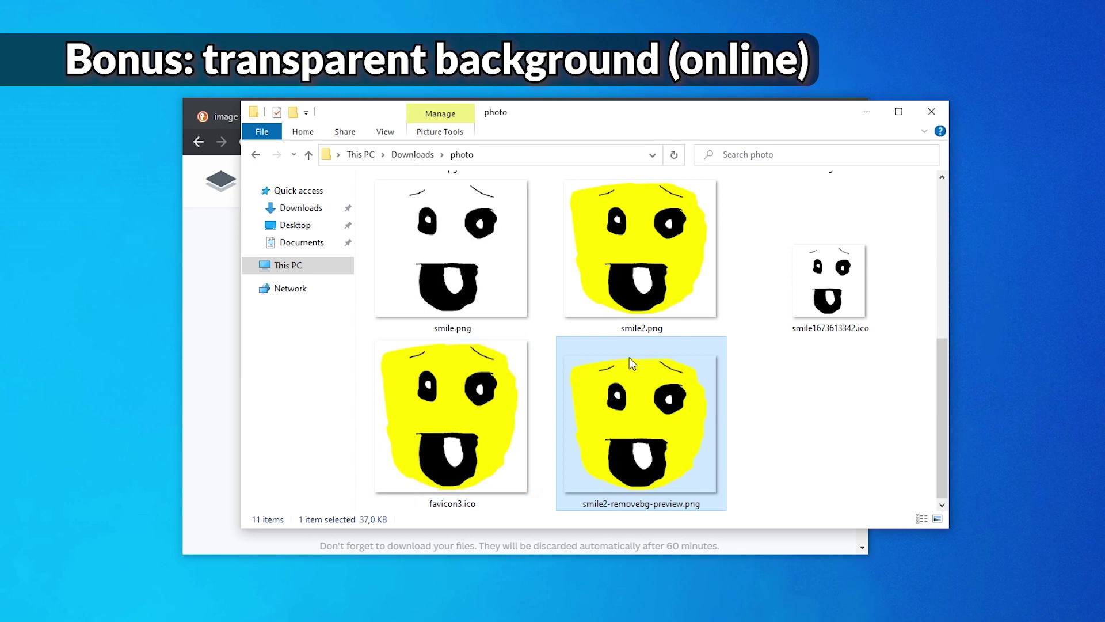
Choose smile2-removebg-preview.png as the image for icoconverter.com to convert.
{"action": "left_click", "coordinate": [228, 185]}
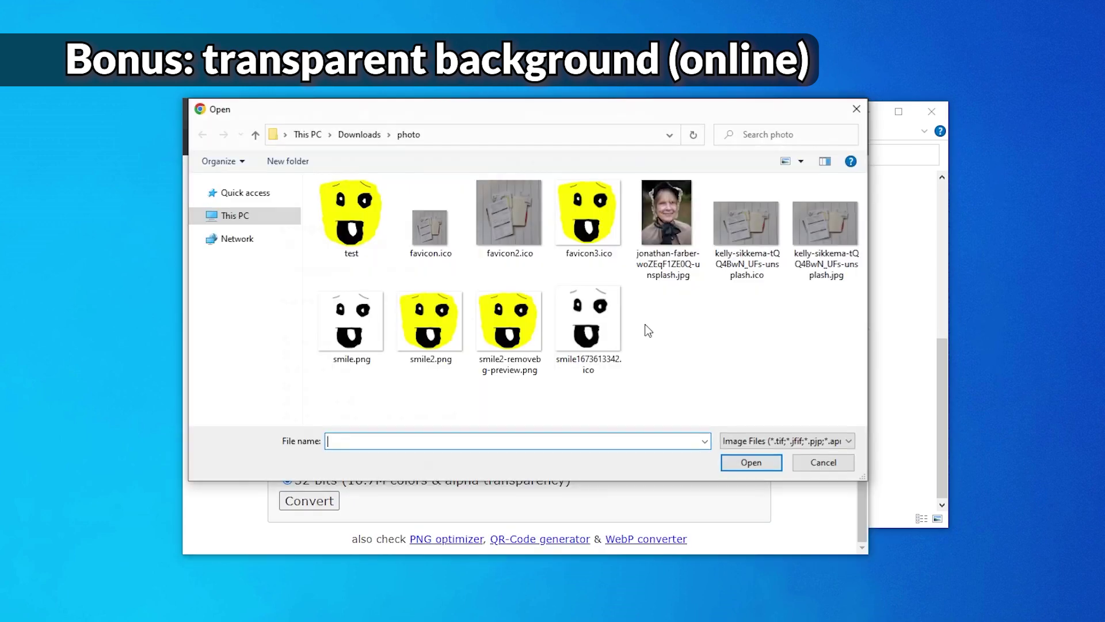
{"action": "double_click", "coordinate": [509, 321]}
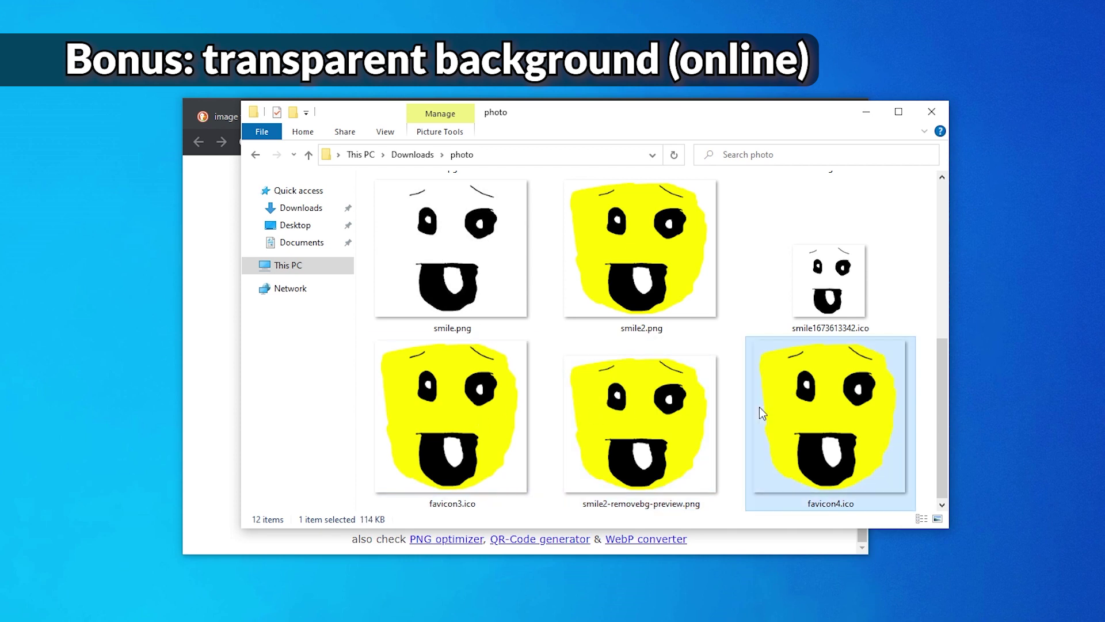
Compare the file sizes of favicon3.ico and favicon4.ico.
{"action": "left_click", "coordinate": [386, 422]}
{"action": "left_click", "coordinate": [780, 380]}
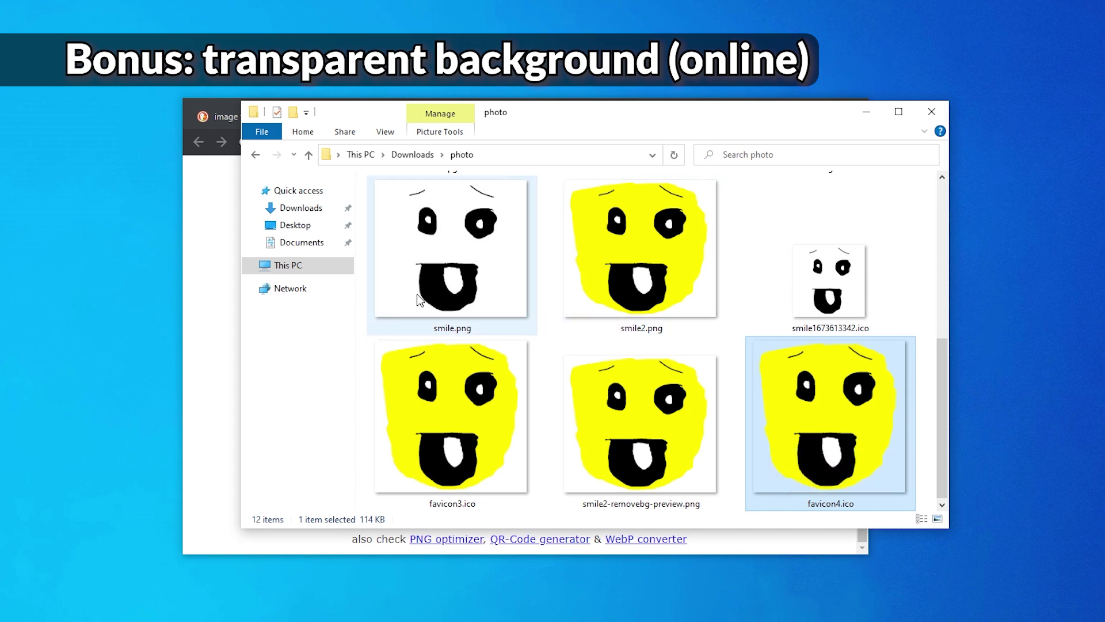
{"action": "scroll", "coordinate": [417, 294], "scroll_direction": "up", "scroll_amount": 5}
Change the test folder's icon to favicon4.ico through Properties > Customize > Browse.
{"action": "right_click", "coordinate": [445, 270]}
{"action": "left_click", "coordinate": [500, 564]}
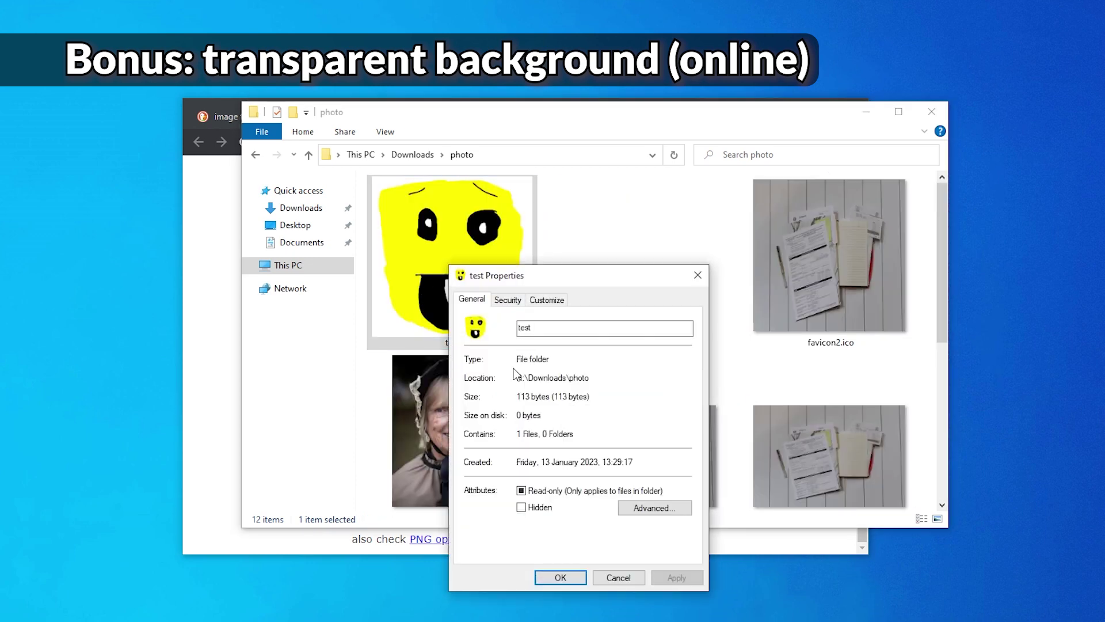
{"action": "left_click", "coordinate": [547, 300]}
{"action": "left_click", "coordinate": [507, 516]}
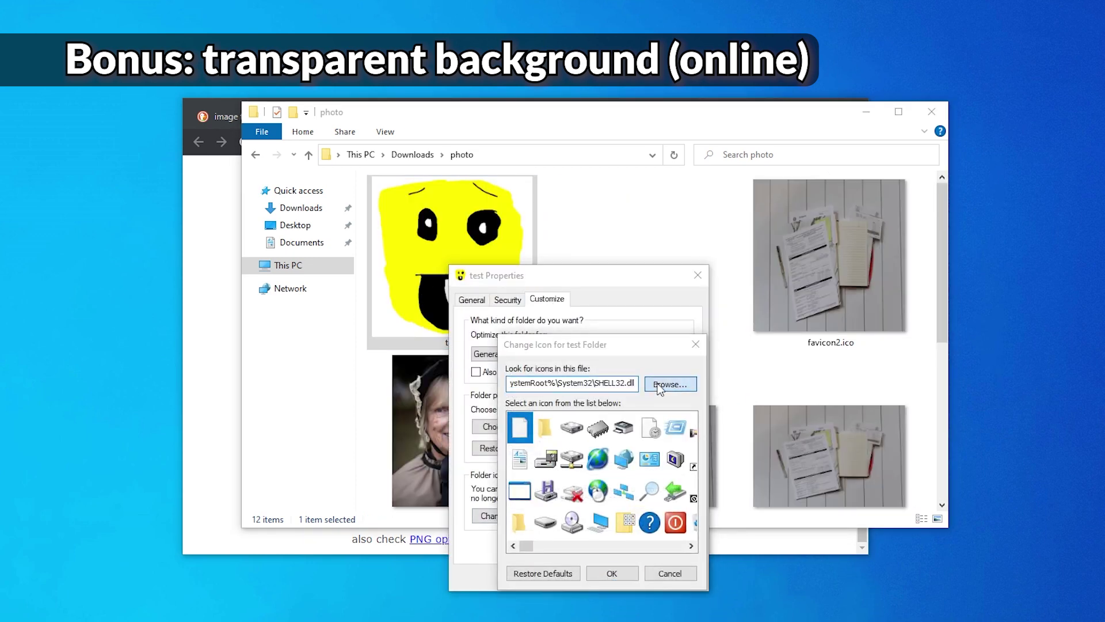
{"action": "left_click", "coordinate": [658, 383]}
{"action": "double_click", "coordinate": [988, 377]}
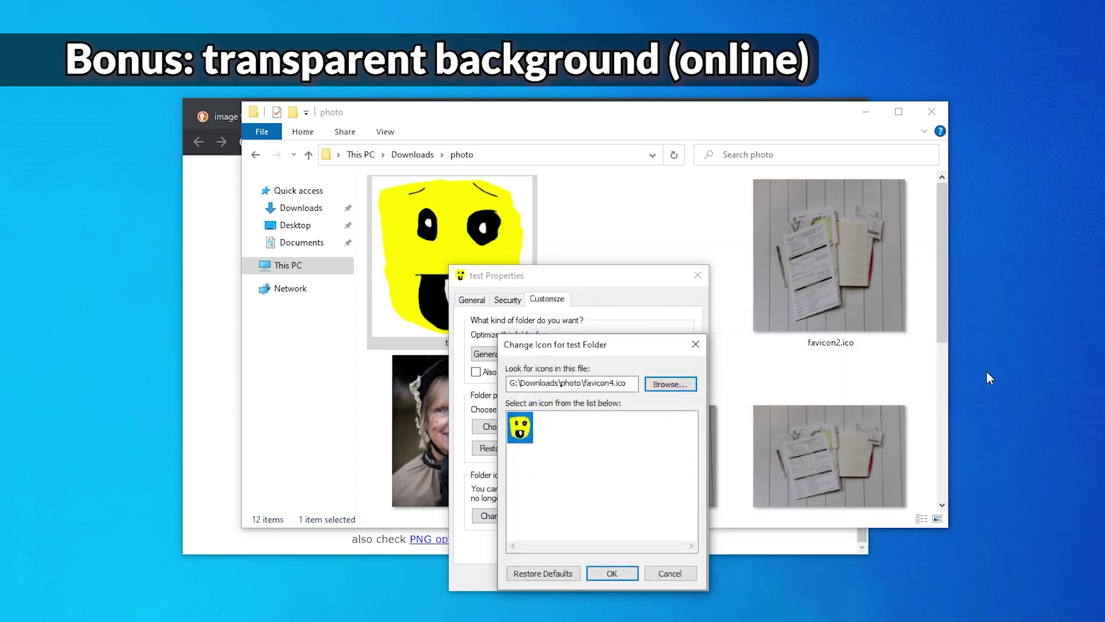
{"action": "left_click", "coordinate": [596, 573]}
{"action": "left_click", "coordinate": [562, 575]}
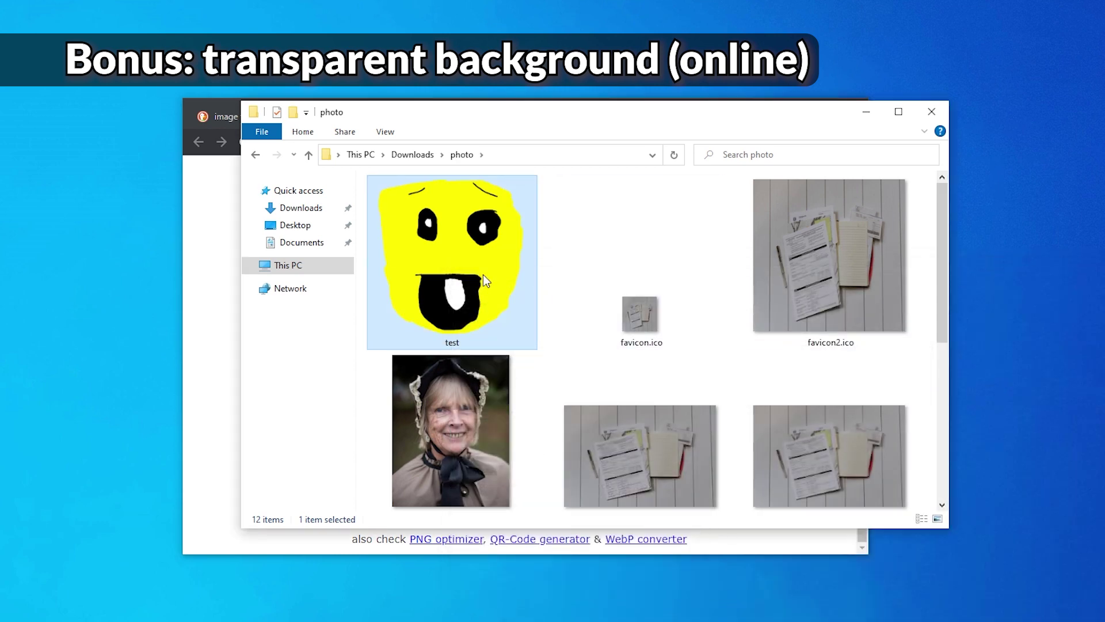
{"action": "left_click", "coordinate": [472, 423]}
Drop the papers photo onto remove.bg and download the cut-out PNG.
{"action": "scroll", "coordinate": [472, 423], "scroll_direction": "down", "scroll_amount": 3}
{"action": "left_click", "coordinate": [841, 285]}
{"action": "left_click_drag", "start_coordinate": [840, 285], "coordinate": [578, 351]}
{"action": "left_click", "coordinate": [657, 296]}
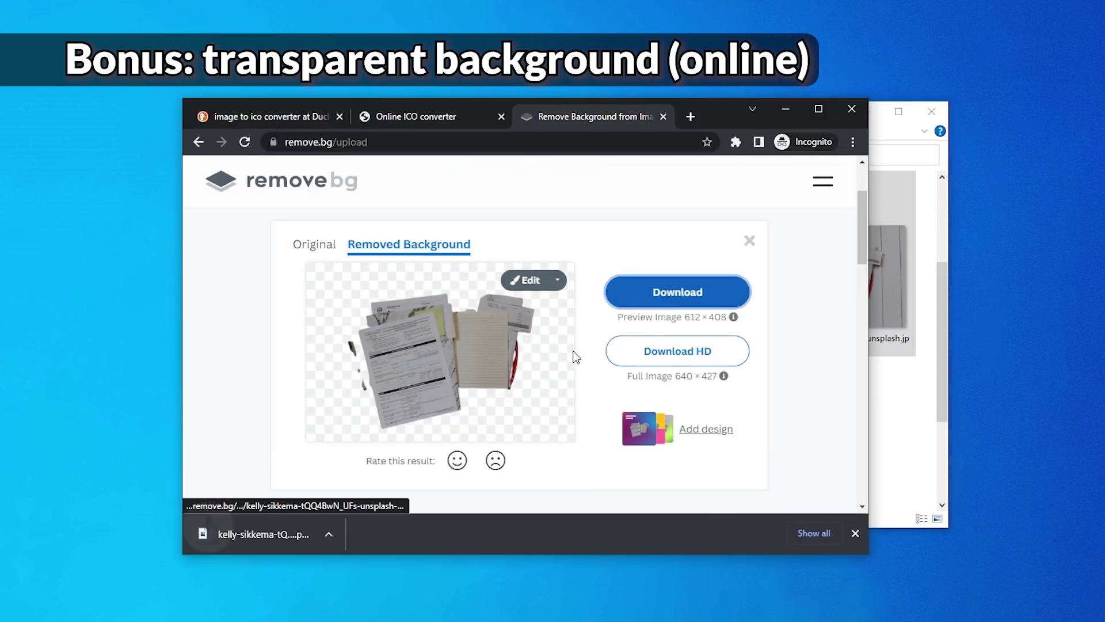
Inspect the cut-out papers image, favicon2.ico and the original papers photo in the folder.
{"action": "left_click", "coordinate": [898, 374]}
{"action": "right_click", "coordinate": [801, 355]}
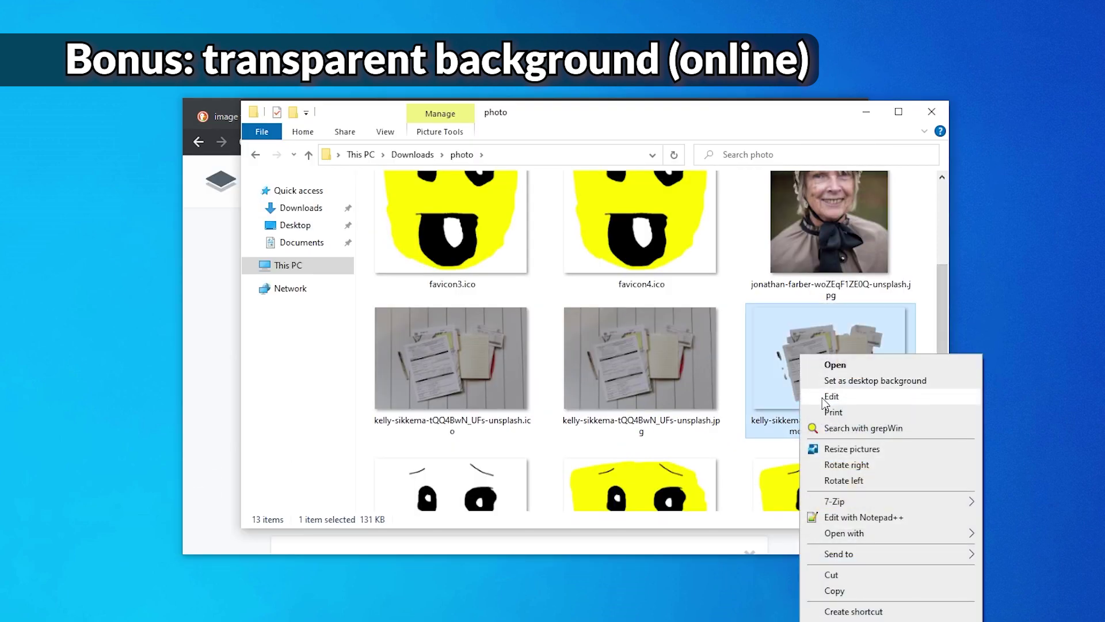
{"action": "left_click", "coordinate": [769, 337]}
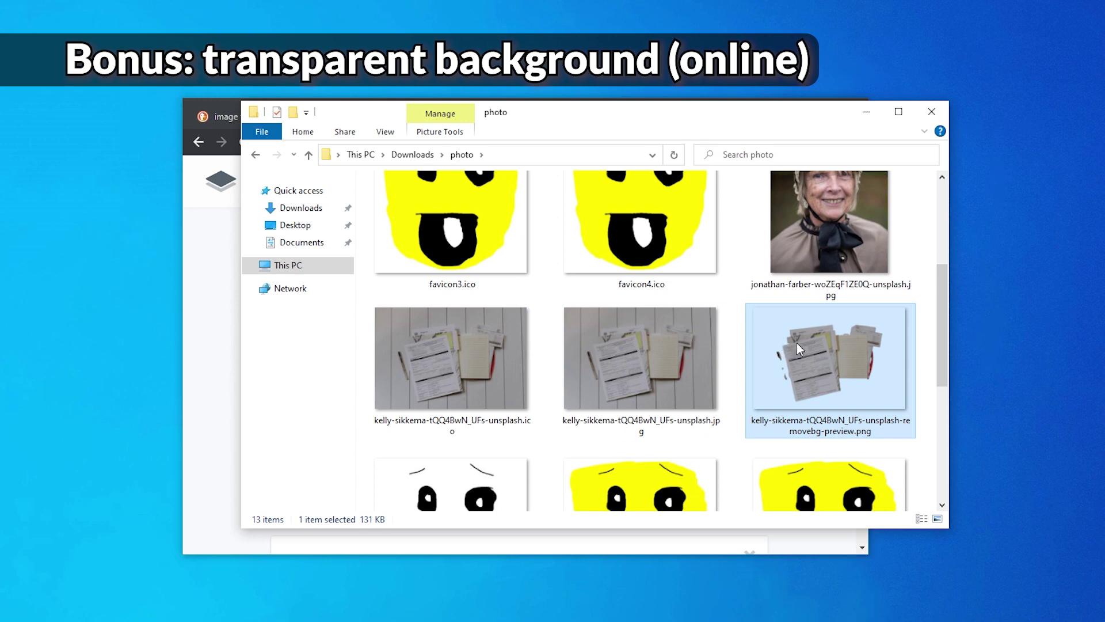
{"action": "scroll", "coordinate": [797, 344], "scroll_direction": "up", "scroll_amount": 5}
{"action": "left_click", "coordinate": [823, 291]}
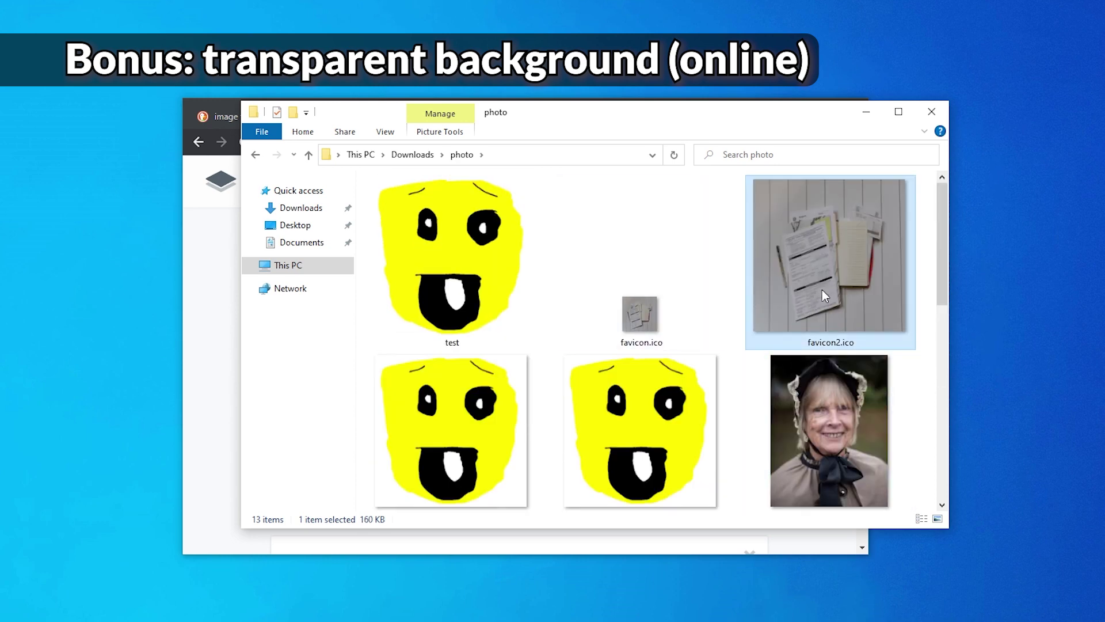
{"action": "scroll", "coordinate": [720, 260], "scroll_direction": "down", "scroll_amount": 5}
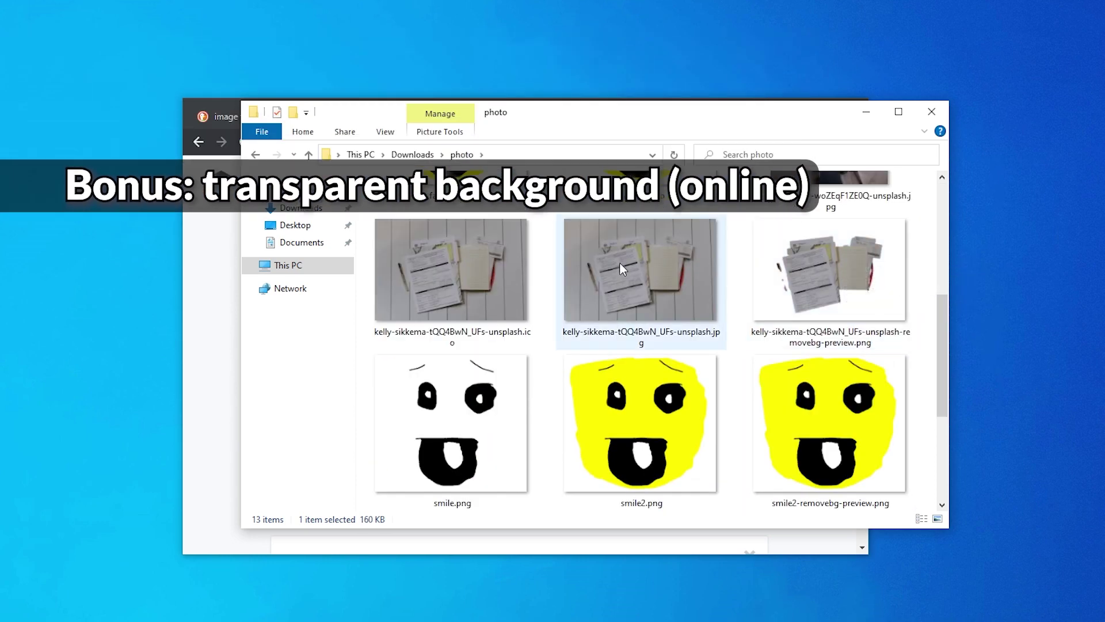
{"action": "left_click", "coordinate": [618, 268]}
{"action": "scroll", "coordinate": [670, 299], "scroll_direction": "up", "scroll_amount": 5}
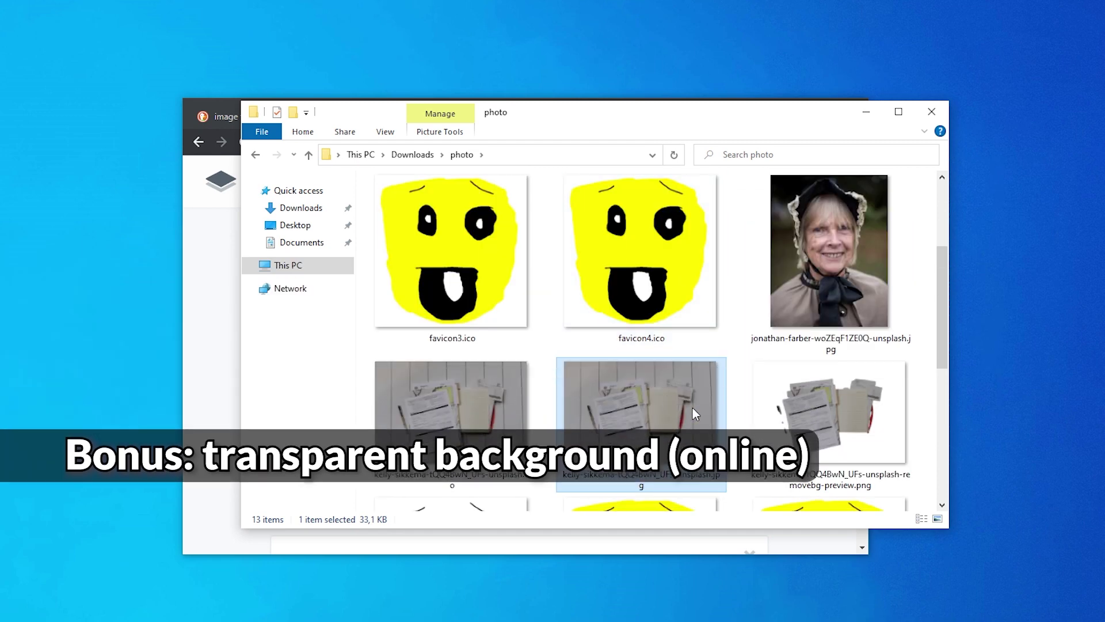
{"action": "scroll", "coordinate": [809, 294], "scroll_direction": "down", "scroll_amount": 5}
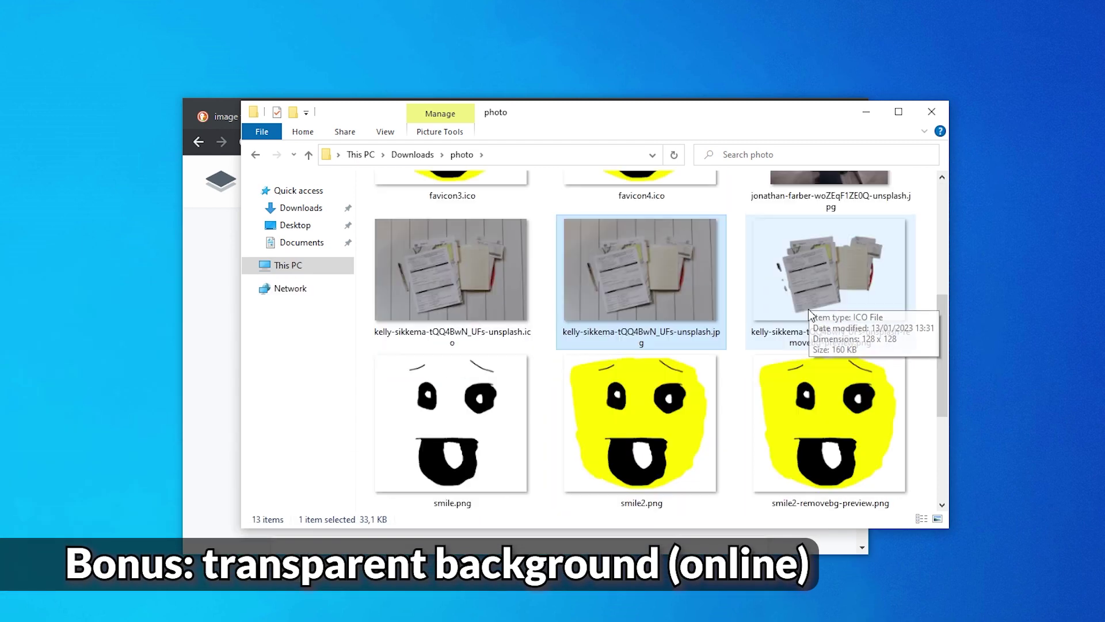
Open the cut-out in Paint, crop it to a 408 × 408 square, and save.
{"action": "double_click", "coordinate": [809, 308]}
{"action": "left_click", "coordinate": [316, 92]}
{"action": "left_click", "coordinate": [319, 138]}
{"action": "left_click_drag", "start_coordinate": [344, 127], "coordinate": [638, 423]}
{"action": "key", "text": "ctrl+shift+x"}
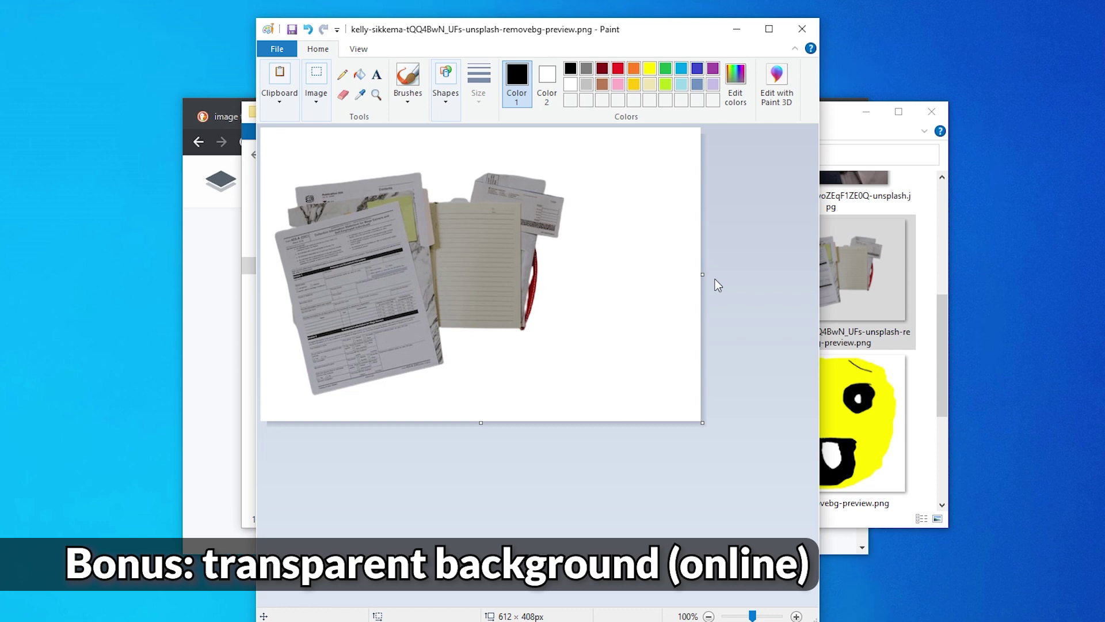
{"action": "key", "text": "ctrl+s"}
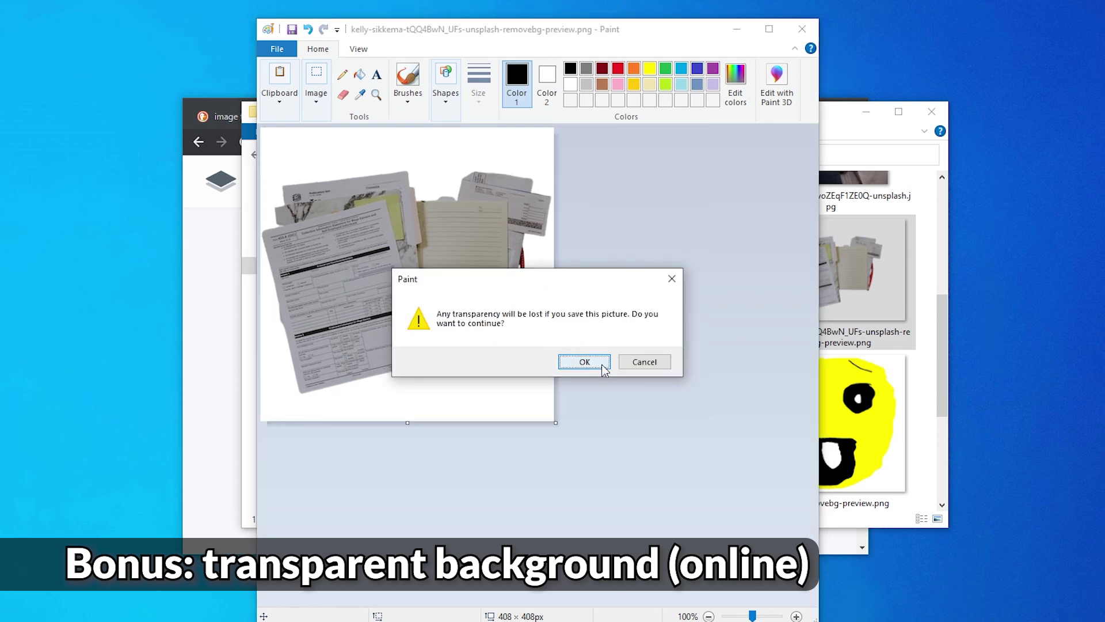
Accept Paint's transparency warning, then upload files.png to remove.bg and download the cut-out.
{"action": "left_click", "coordinate": [584, 362]}
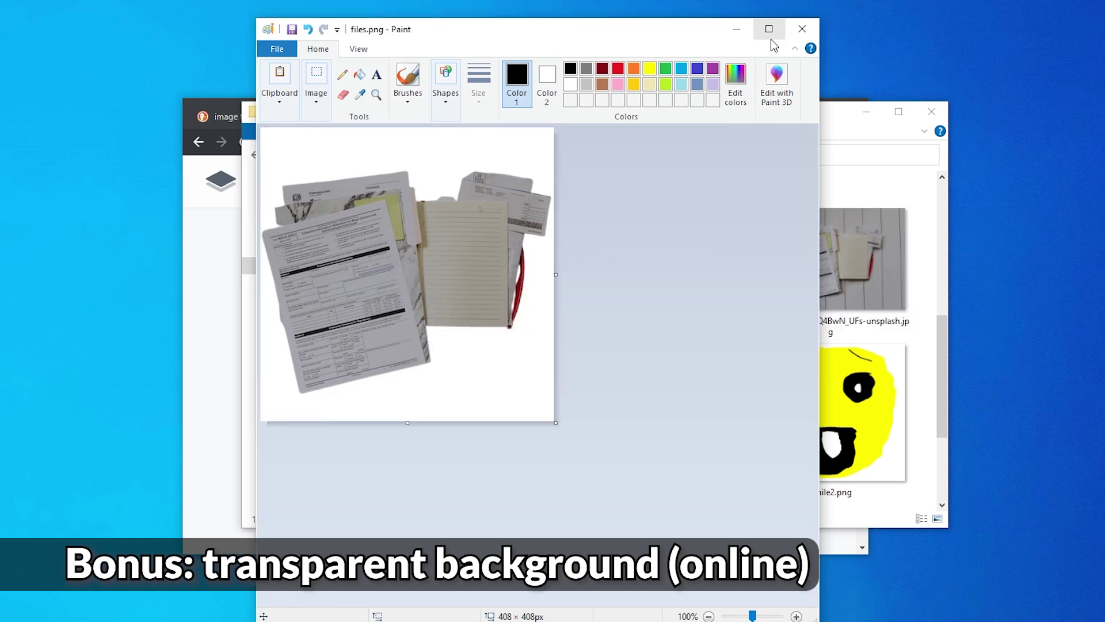
{"action": "left_click", "coordinate": [846, 112]}
{"action": "scroll", "coordinate": [557, 388], "scroll_direction": "up", "scroll_amount": 3}
{"action": "left_click_drag", "start_coordinate": [829, 270], "coordinate": [214, 321]}
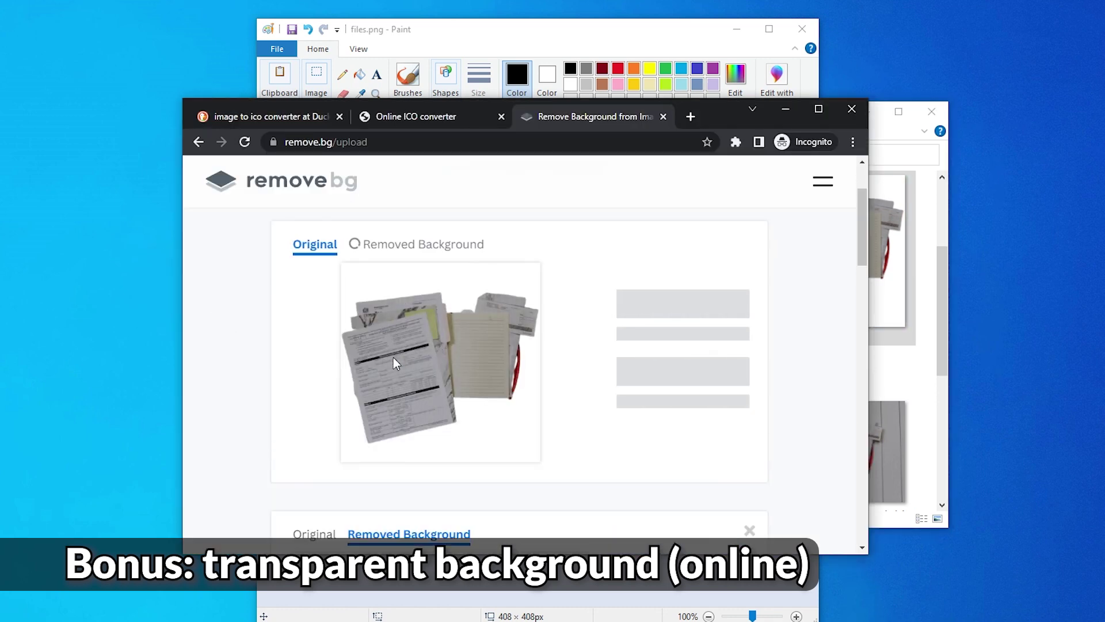
{"action": "left_click", "coordinate": [651, 302]}
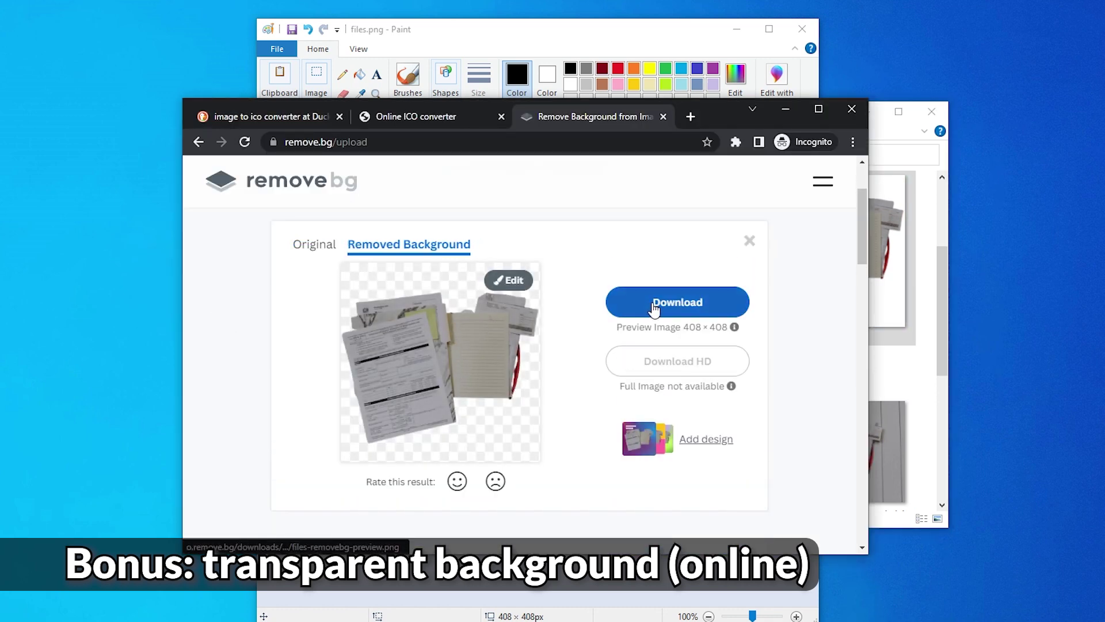
{"action": "left_click", "coordinate": [889, 424]}
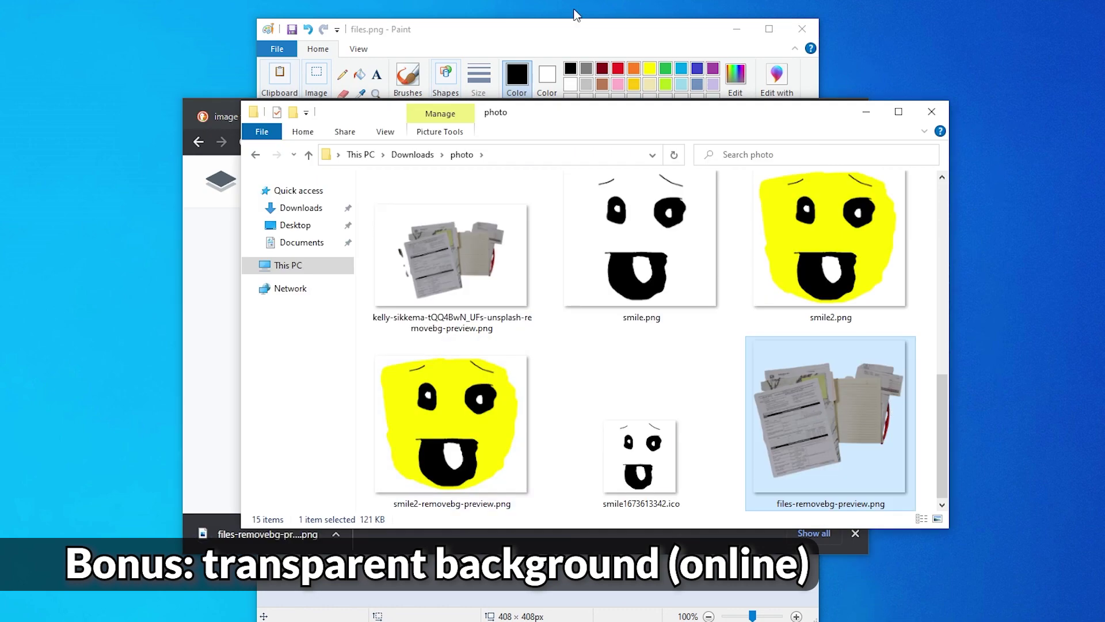
Open files-removebg-preview.png in Paint 3D, discarding the unsaved project.
{"action": "left_click", "coordinate": [762, 72]}
{"action": "left_click", "coordinate": [778, 94]}
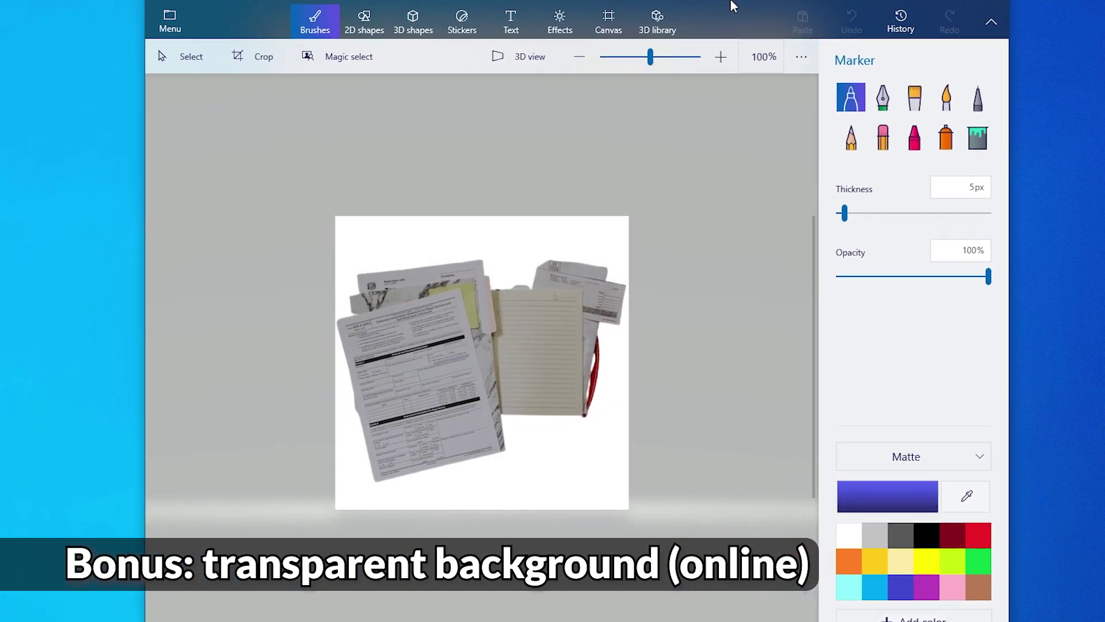
{"action": "left_click", "coordinate": [169, 22]}
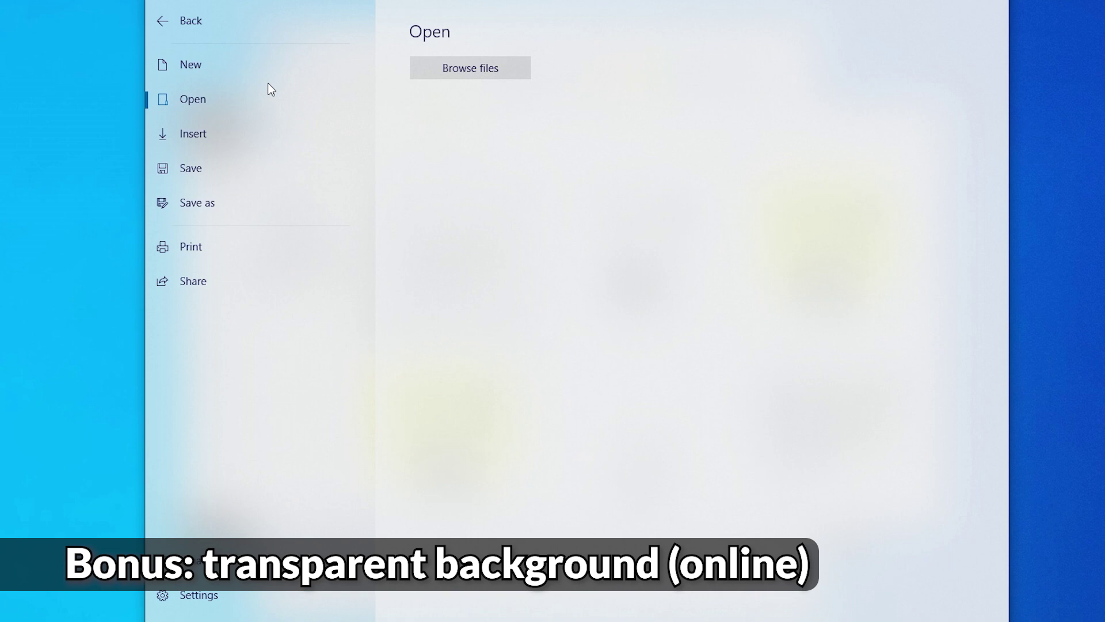
{"action": "left_click", "coordinate": [505, 65]}
{"action": "left_click", "coordinate": [589, 357]}
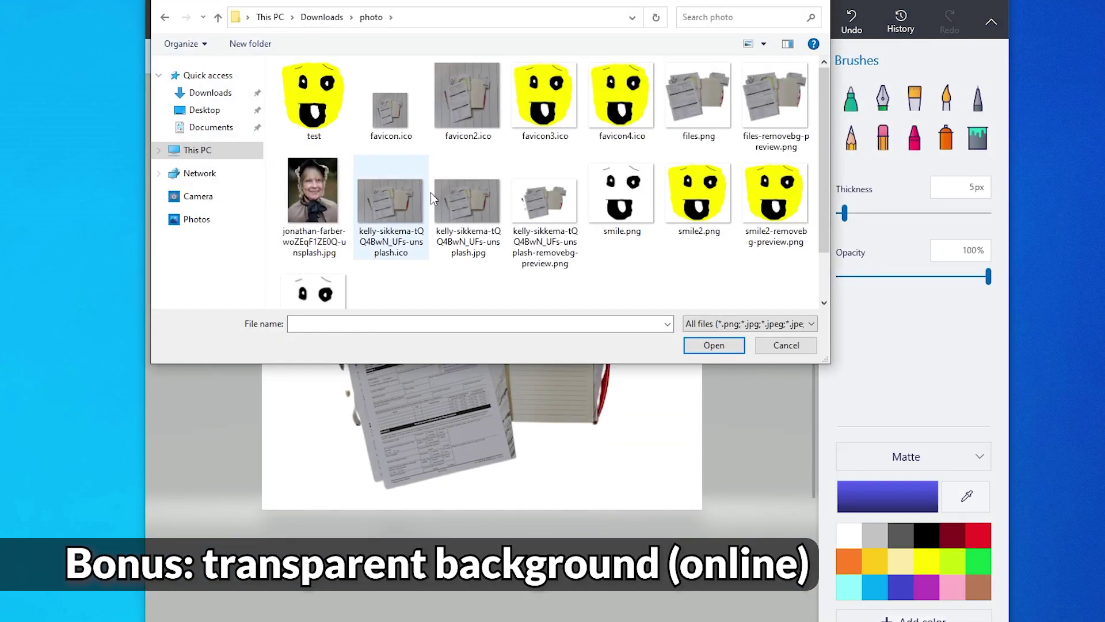
{"action": "left_click", "coordinate": [766, 114]}
{"action": "double_click", "coordinate": [760, 113]}
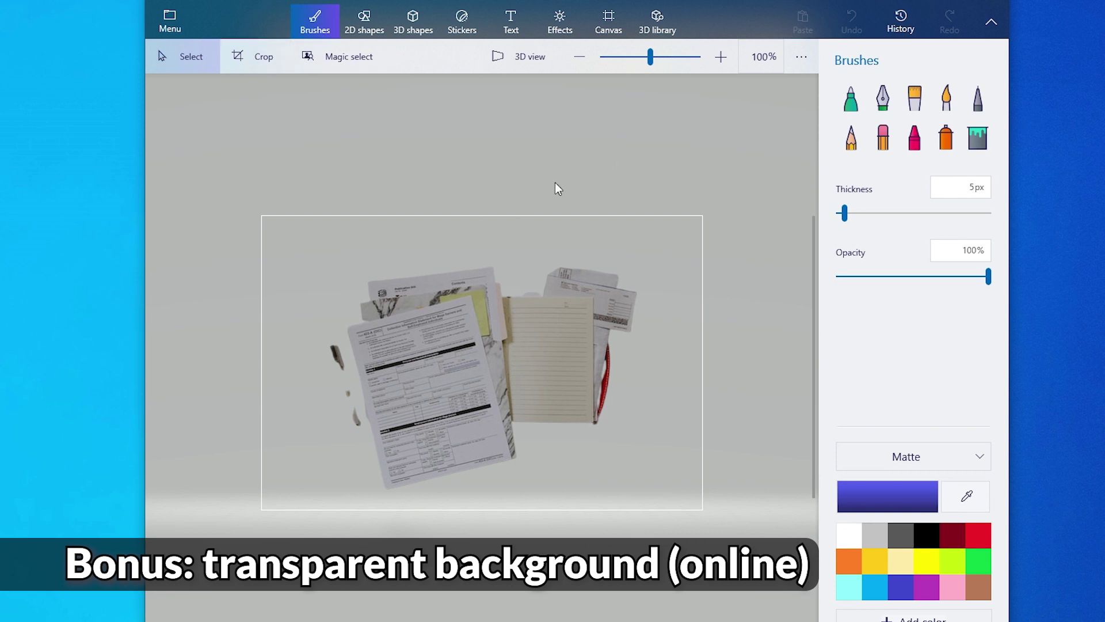
Crop the image to a 1:1 square of 408 × 408 px centred on the papers.
{"action": "left_click", "coordinate": [881, 144]}
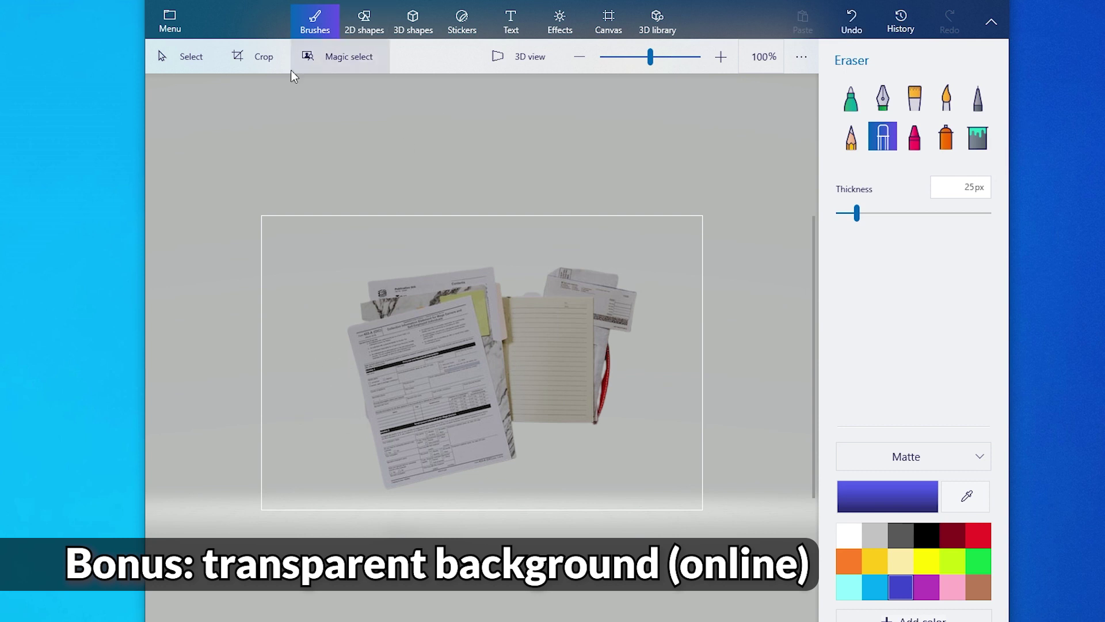
{"action": "left_click", "coordinate": [245, 58]}
{"action": "left_click_drag", "start_coordinate": [261, 362], "coordinate": [318, 363]}
{"action": "left_click", "coordinate": [914, 184]}
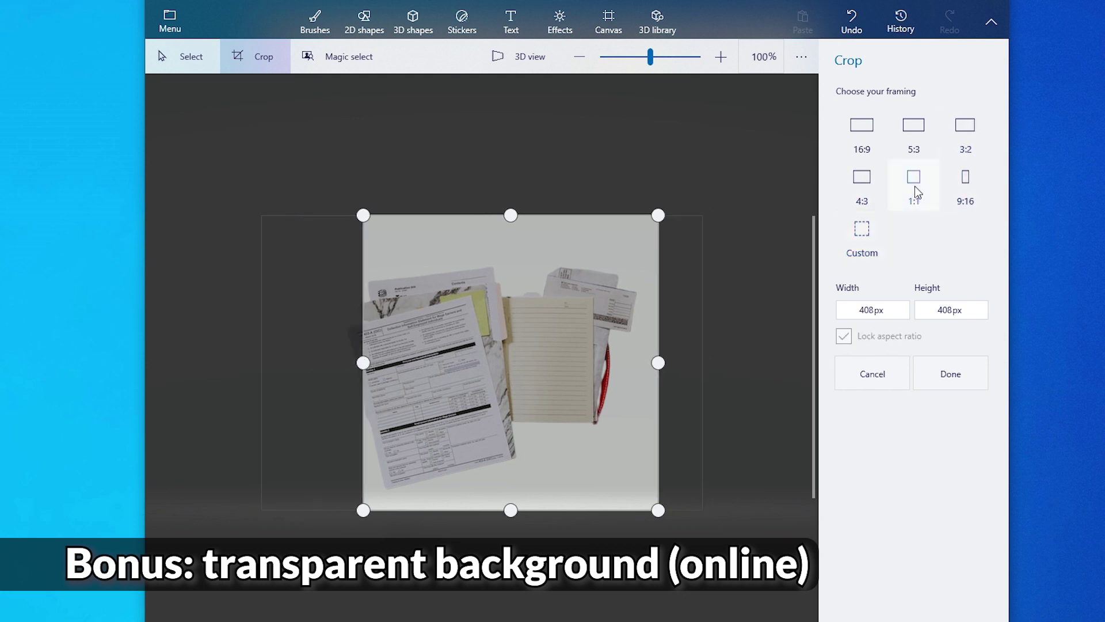
{"action": "left_click_drag", "start_coordinate": [529, 329], "coordinate": [509, 330]}
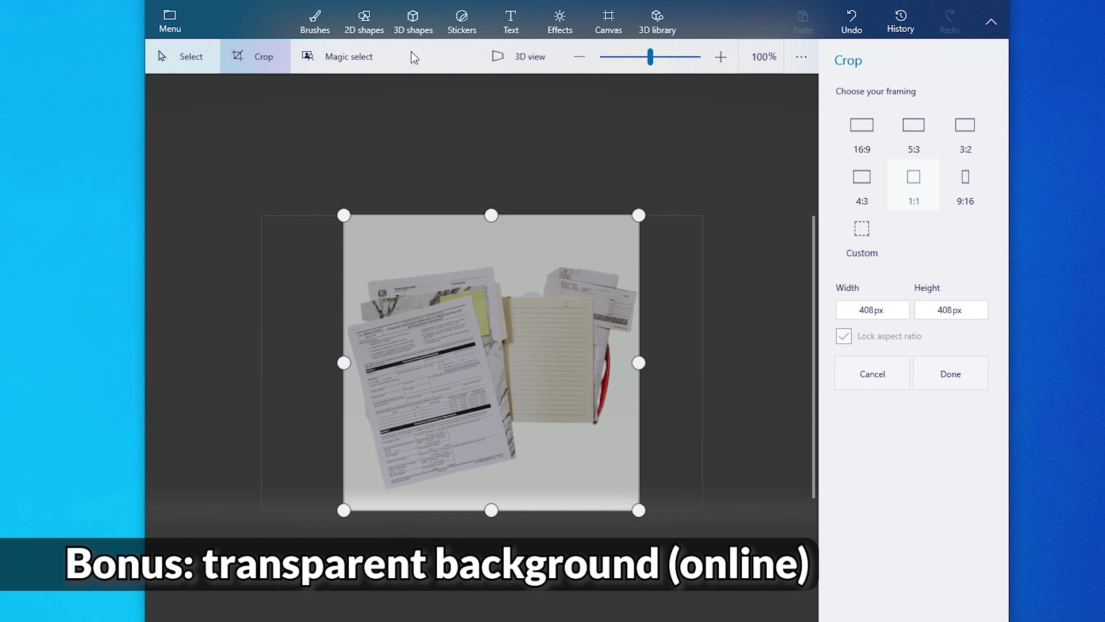
{"action": "left_click", "coordinate": [940, 380]}
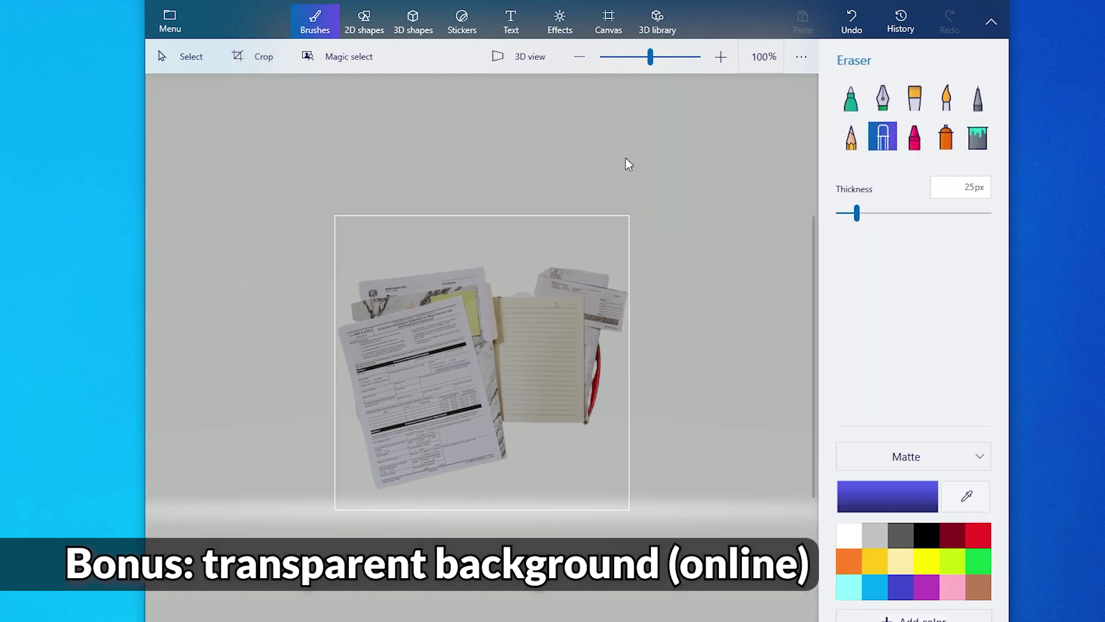
Save the square crop as the image files-paint3d.png, then close Paint 3D.
{"action": "left_click", "coordinate": [167, 23]}
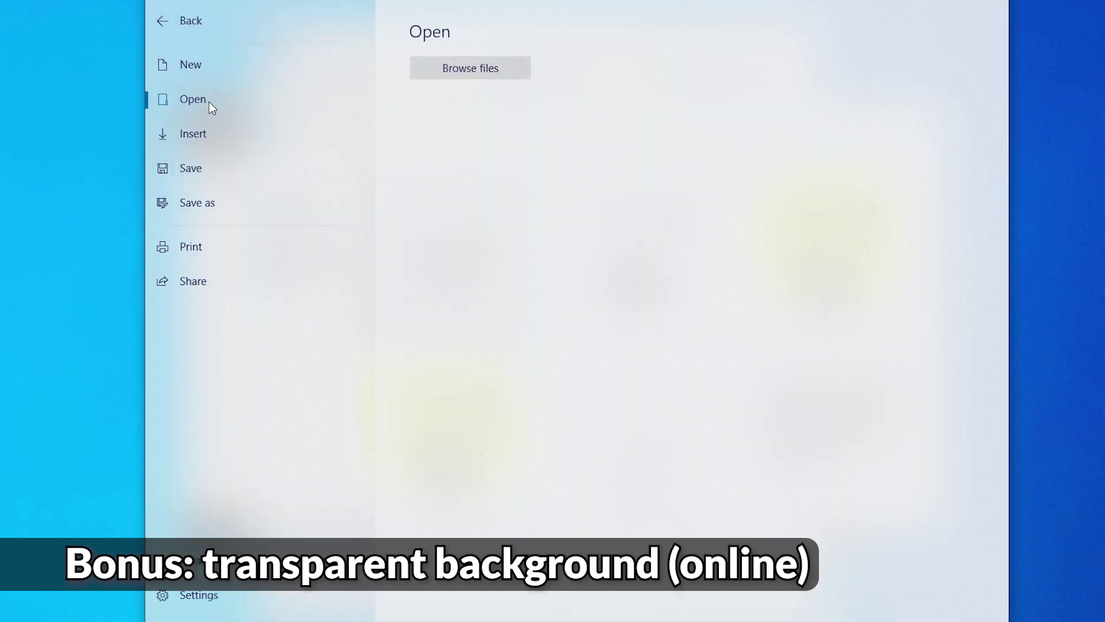
{"action": "left_click", "coordinate": [233, 202]}
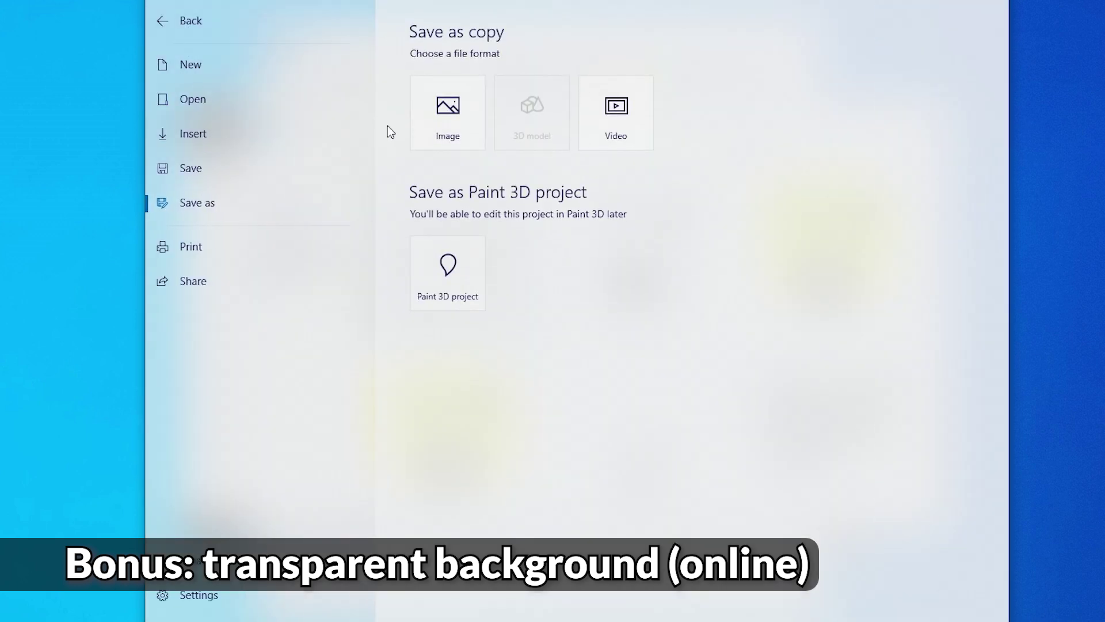
{"action": "left_click", "coordinate": [426, 121]}
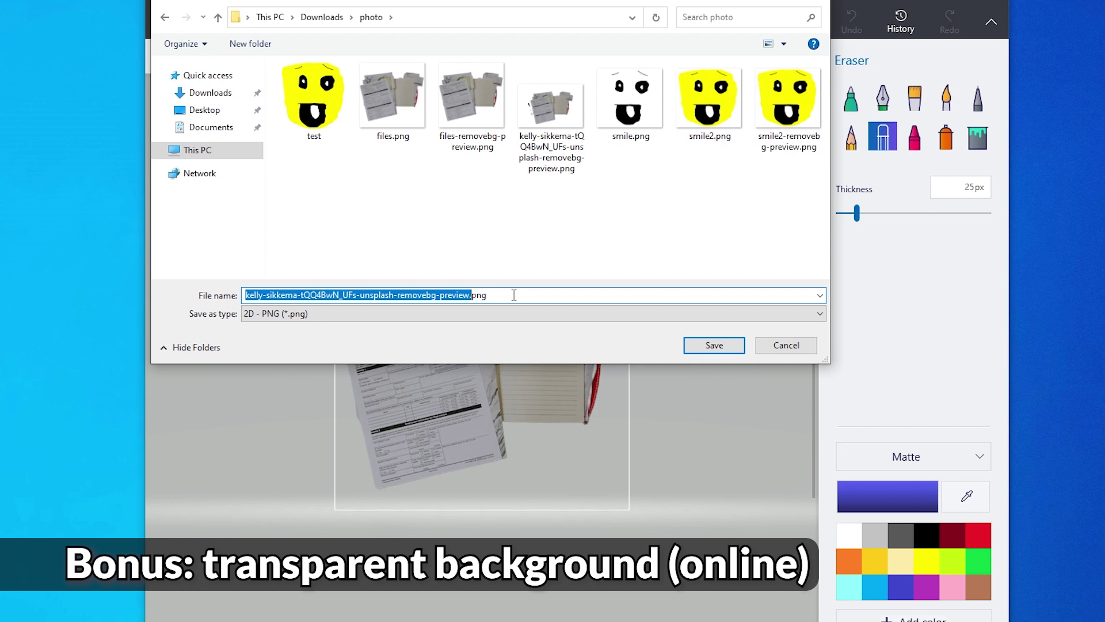
{"action": "type", "text": "files"}
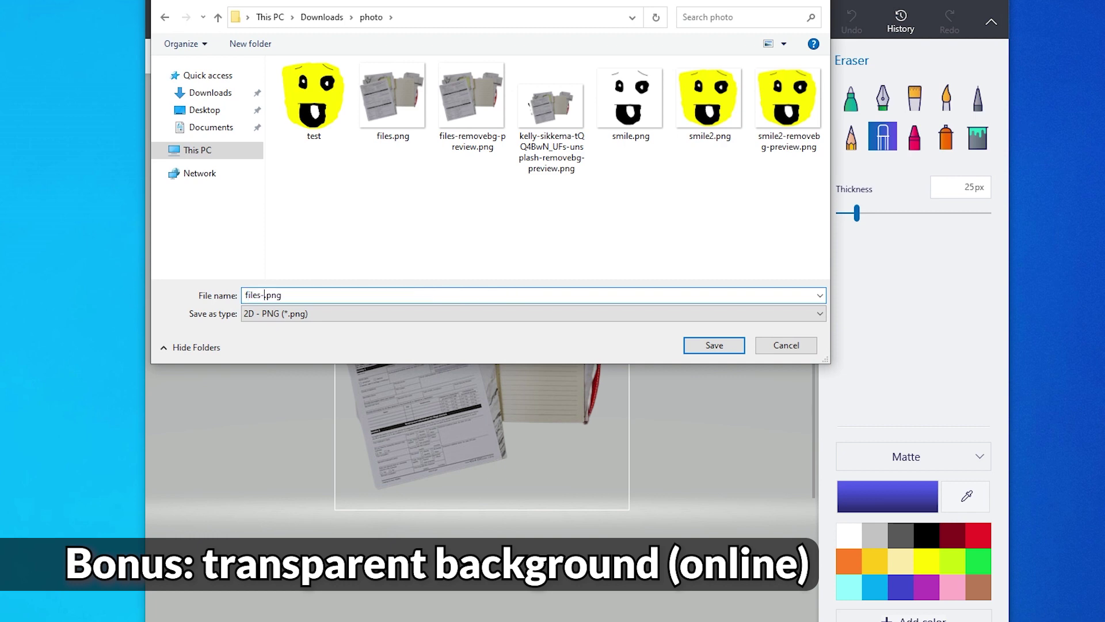
{"action": "type", "text": "-paint3"}
{"action": "key", "text": "Return"}
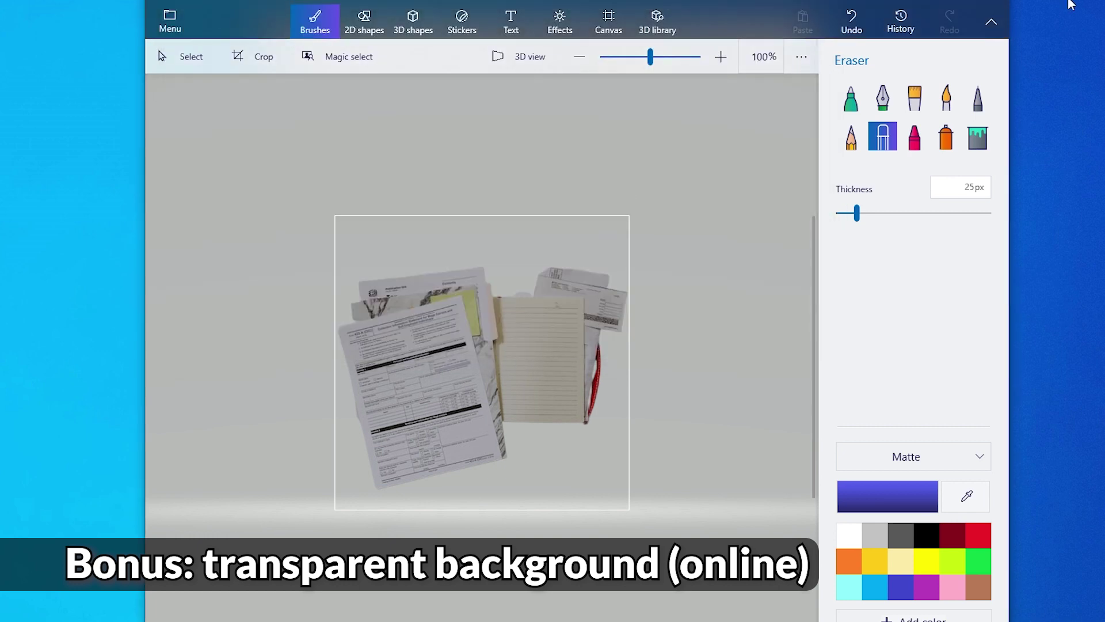
{"action": "left_click", "coordinate": [1003, 3]}
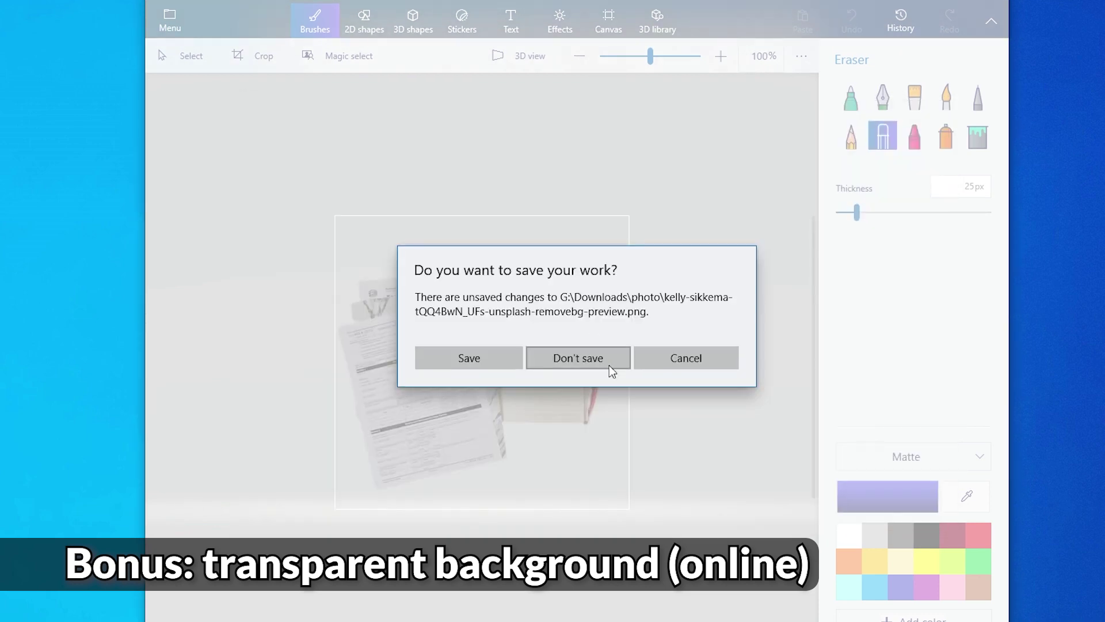
Close Paint 3D without saving, then convert files-paint3d.png to an icon in the online ICO converter.
{"action": "left_click", "coordinate": [606, 362]}
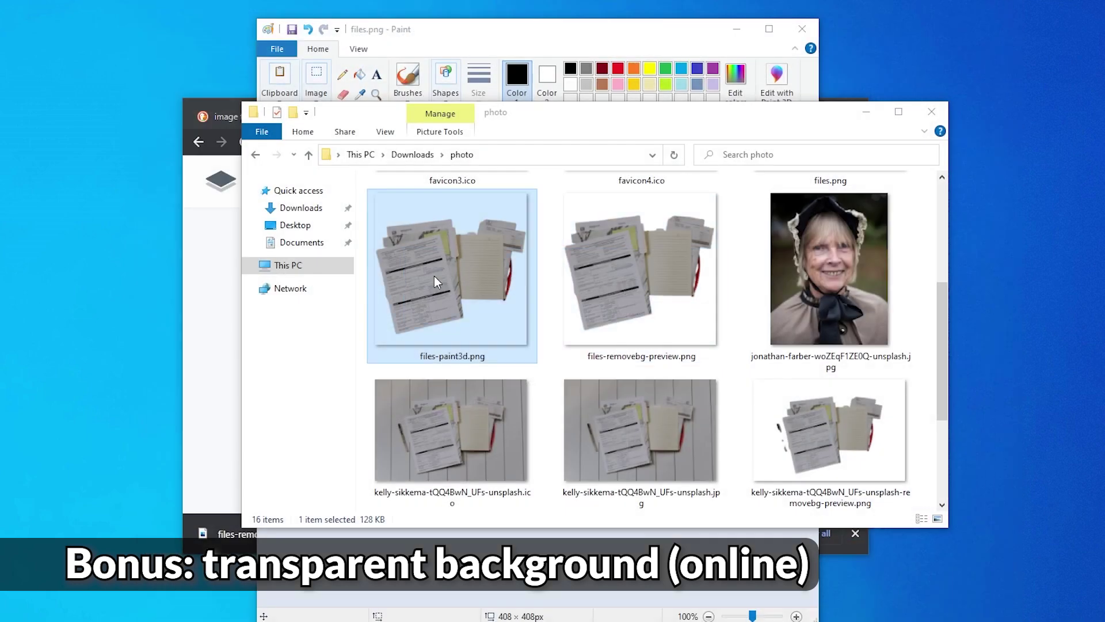
{"action": "left_click", "coordinate": [219, 274]}
{"action": "left_click", "coordinate": [426, 119]}
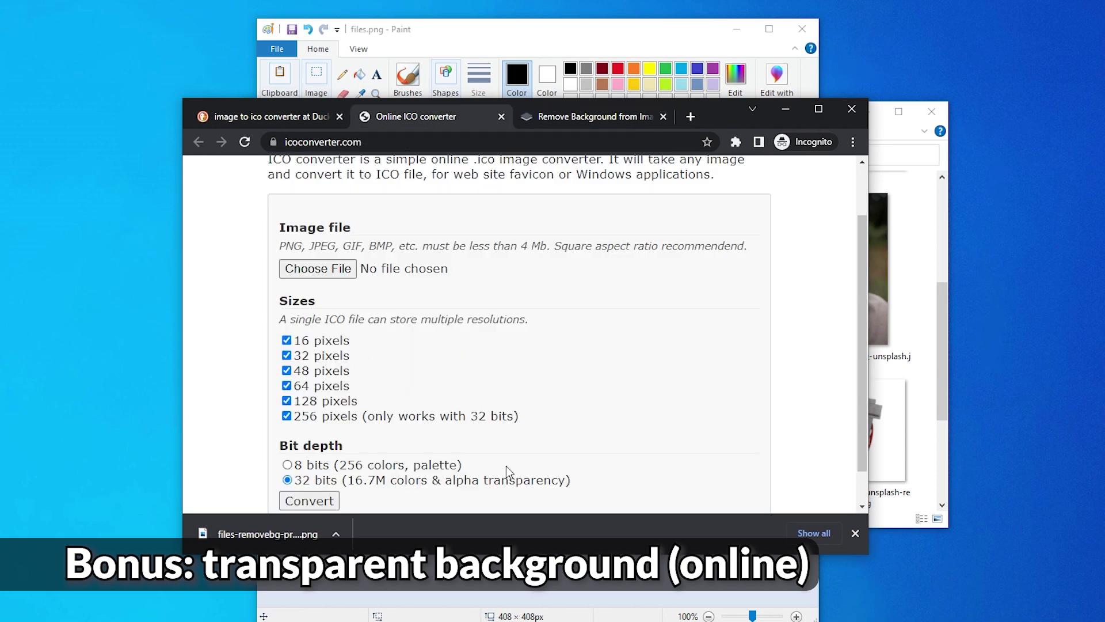
{"action": "left_click", "coordinate": [343, 275]}
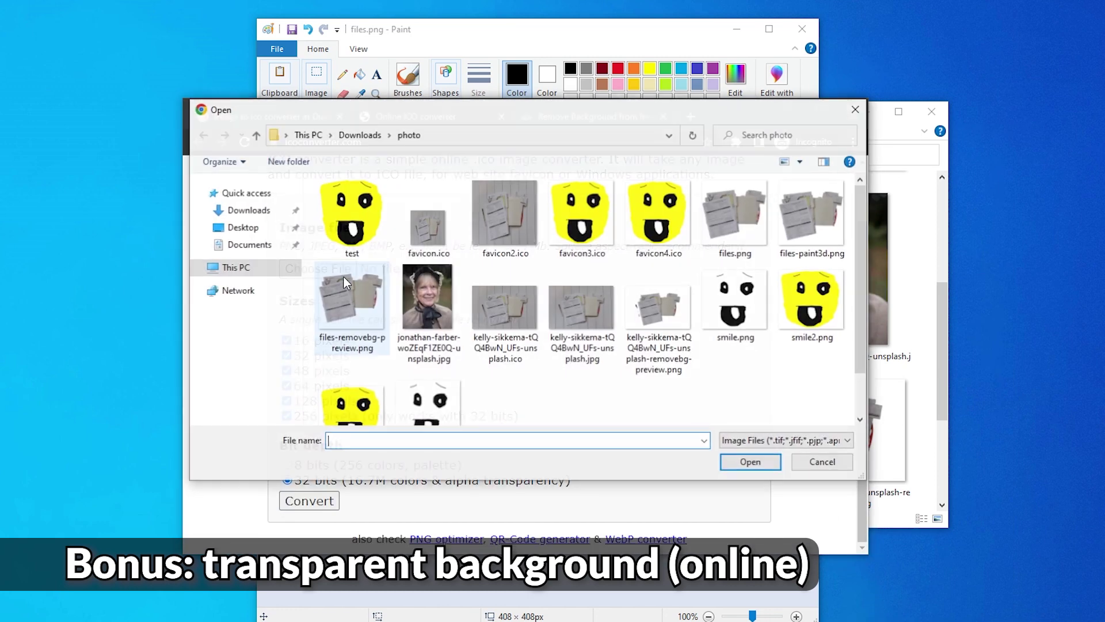
{"action": "left_click", "coordinate": [782, 237]}
{"action": "double_click", "coordinate": [782, 236]}
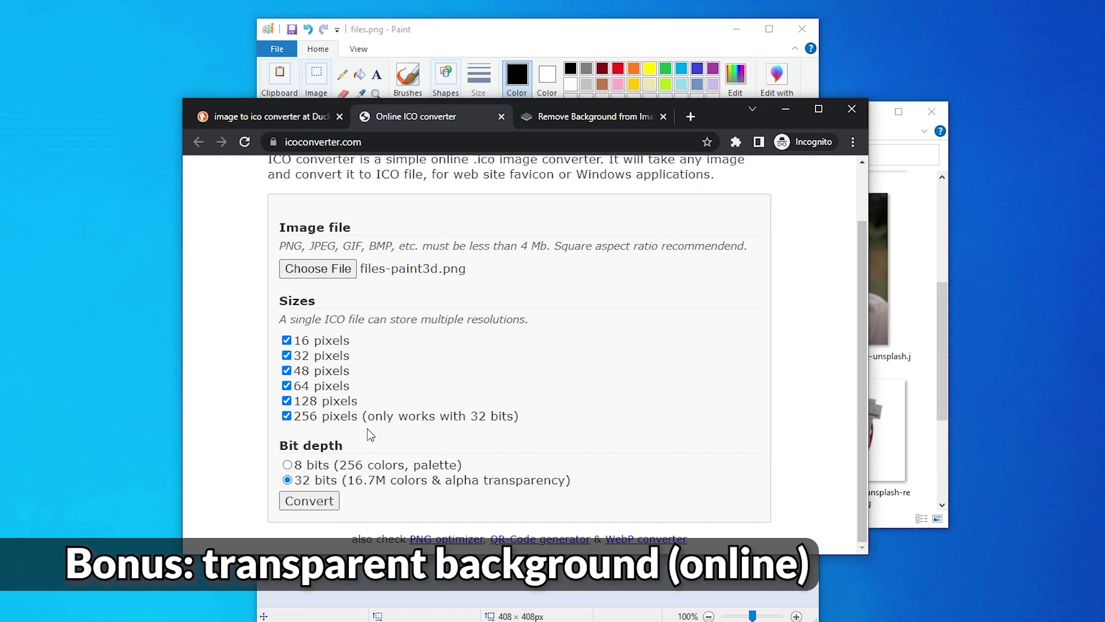
{"action": "left_click", "coordinate": [310, 501]}
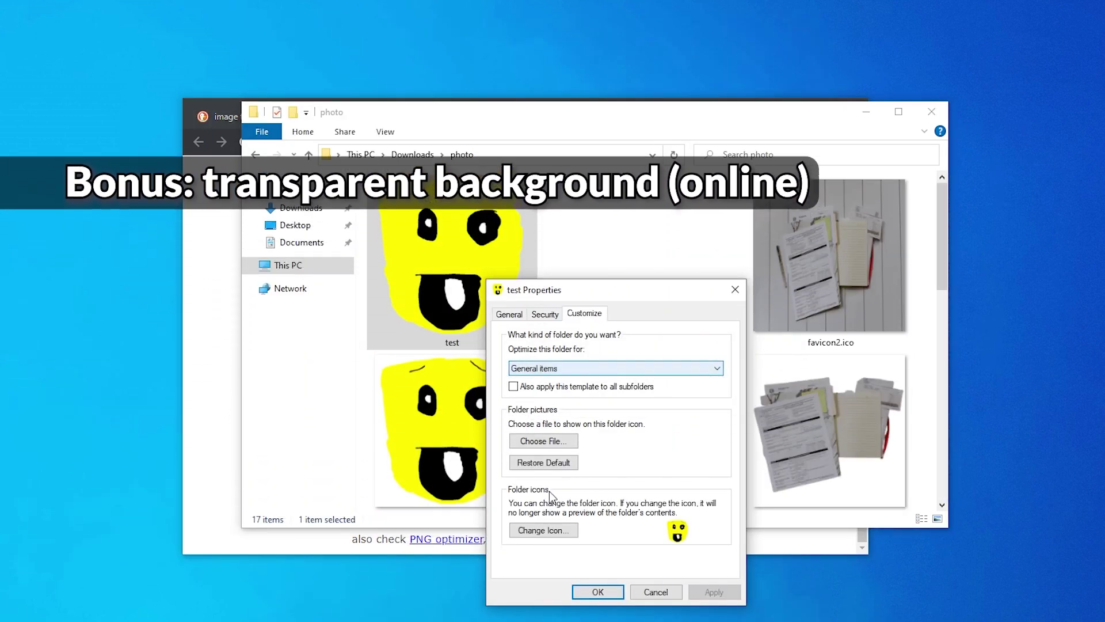
Set favicon5.ico as the test folder's custom icon and close its properties.
{"action": "left_click", "coordinate": [543, 528]}
{"action": "left_click", "coordinate": [698, 399]}
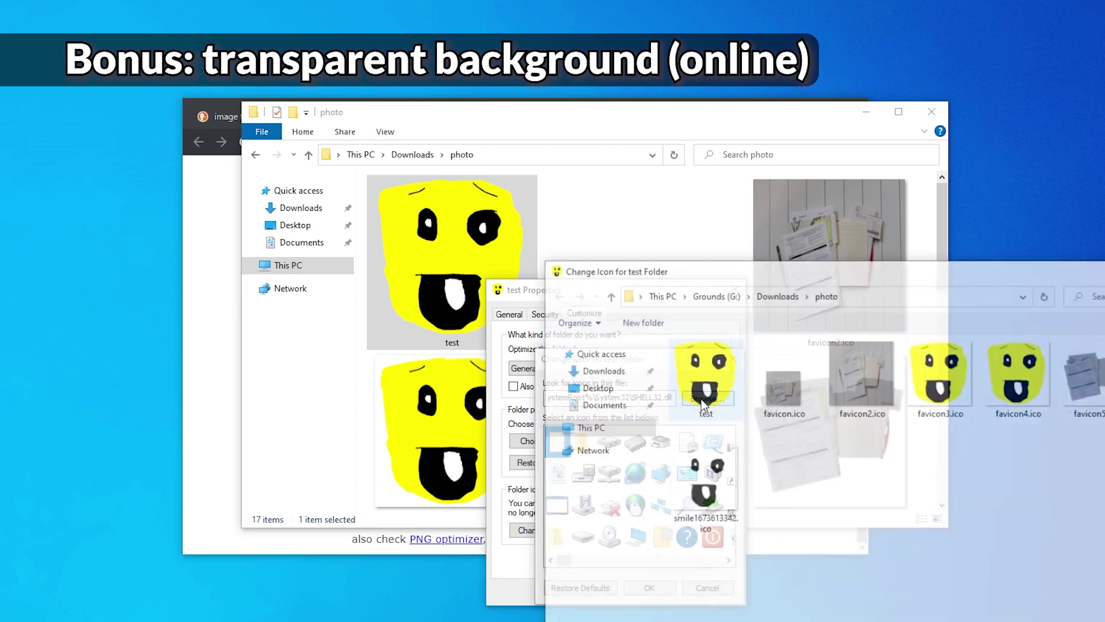
{"action": "left_click_drag", "start_coordinate": [886, 268], "coordinate": [658, 236]}
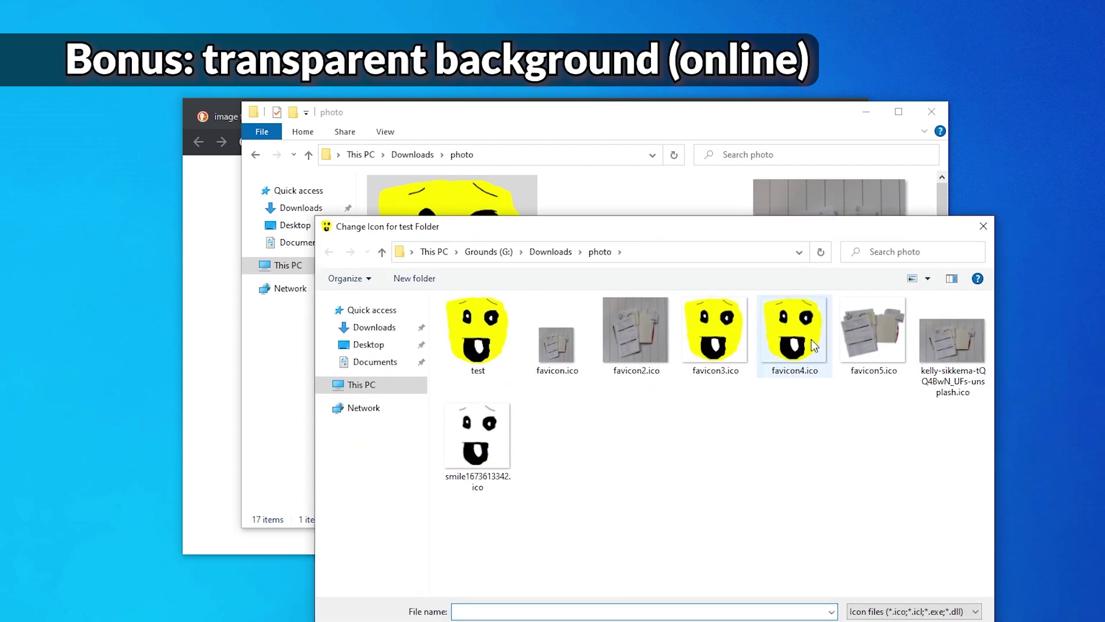
{"action": "double_click", "coordinate": [891, 327]}
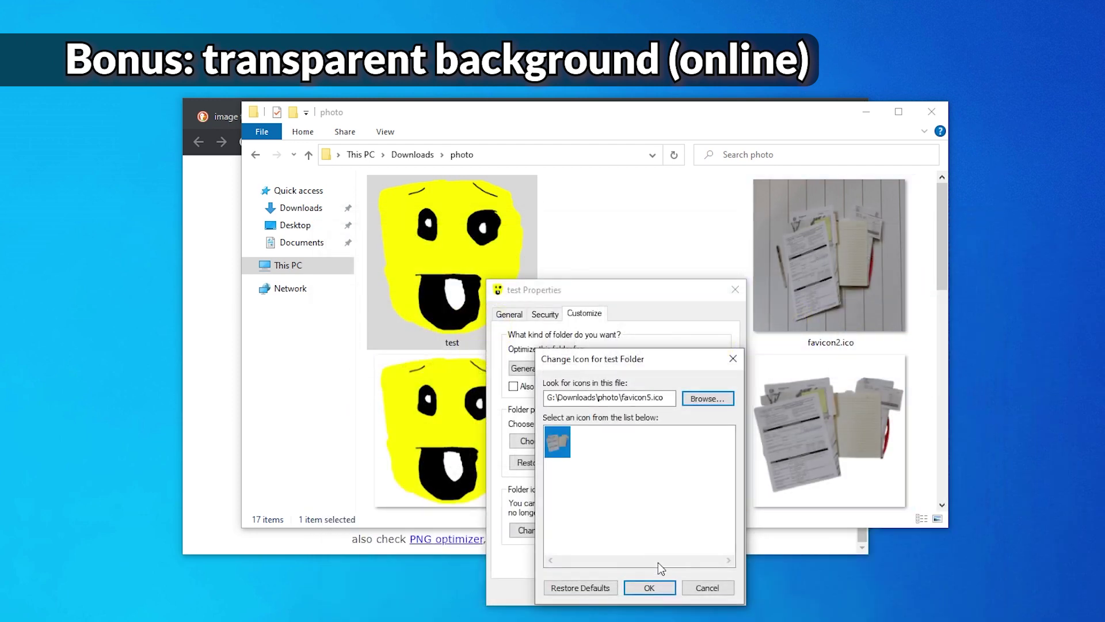
{"action": "left_click", "coordinate": [650, 588]}
{"action": "left_click", "coordinate": [599, 592]}
{"action": "left_click", "coordinate": [638, 340]}
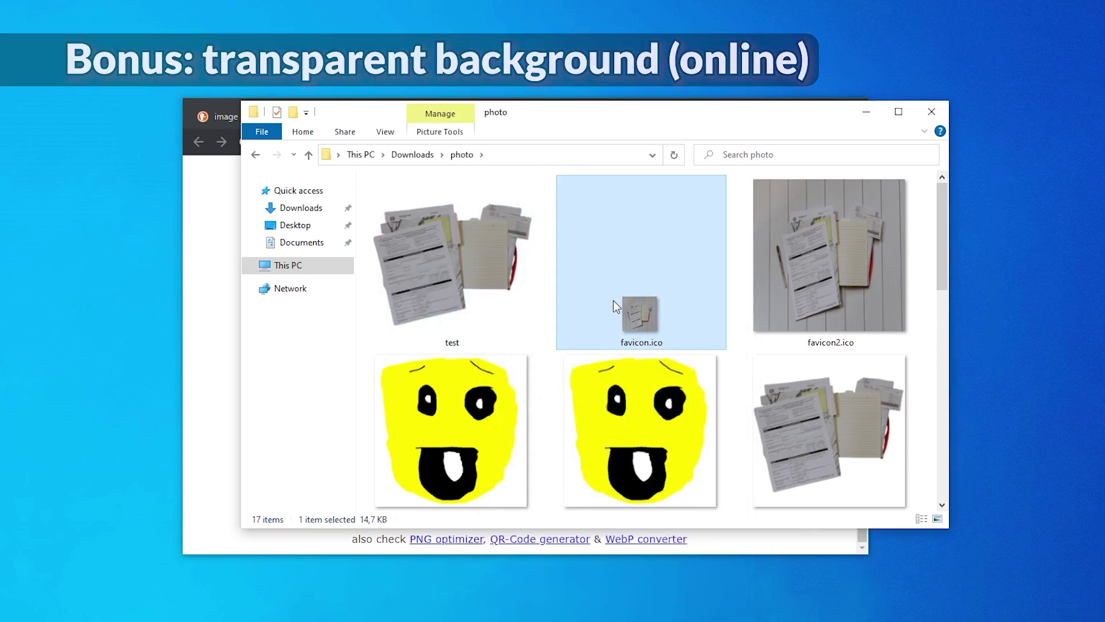
{"action": "scroll", "coordinate": [613, 304], "scroll_direction": "down", "scroll_amount": 3}
Drag files-paint3d.png from the photo folder into the browser's converter.
{"action": "scroll", "coordinate": [613, 304], "scroll_direction": "down", "scroll_amount": 2}
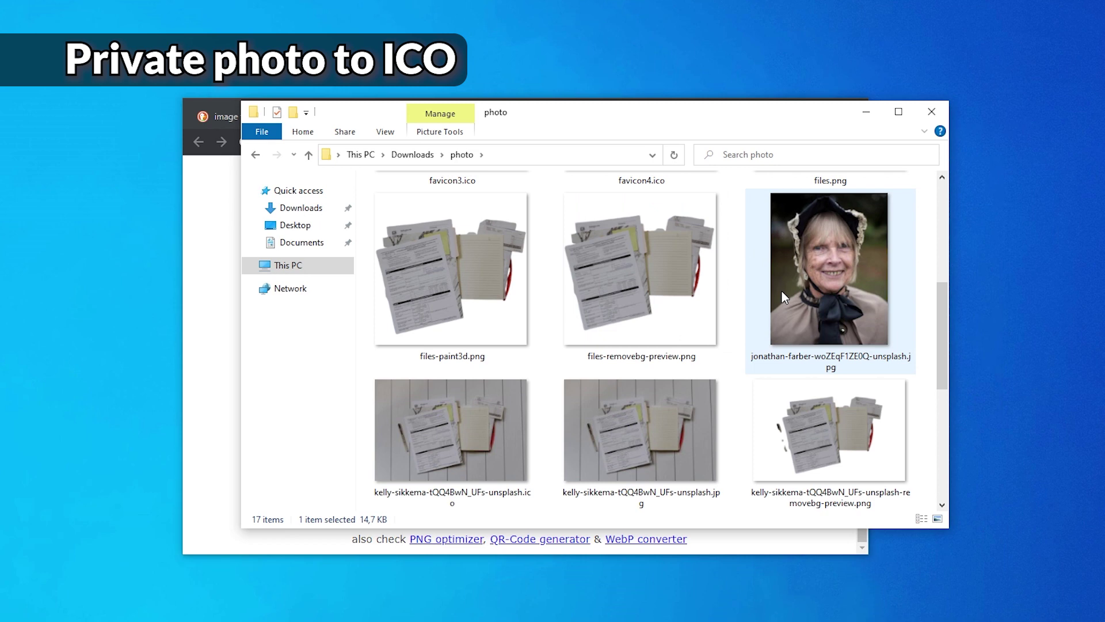
{"action": "left_click", "coordinate": [213, 288]}
{"action": "left_click", "coordinate": [896, 210]}
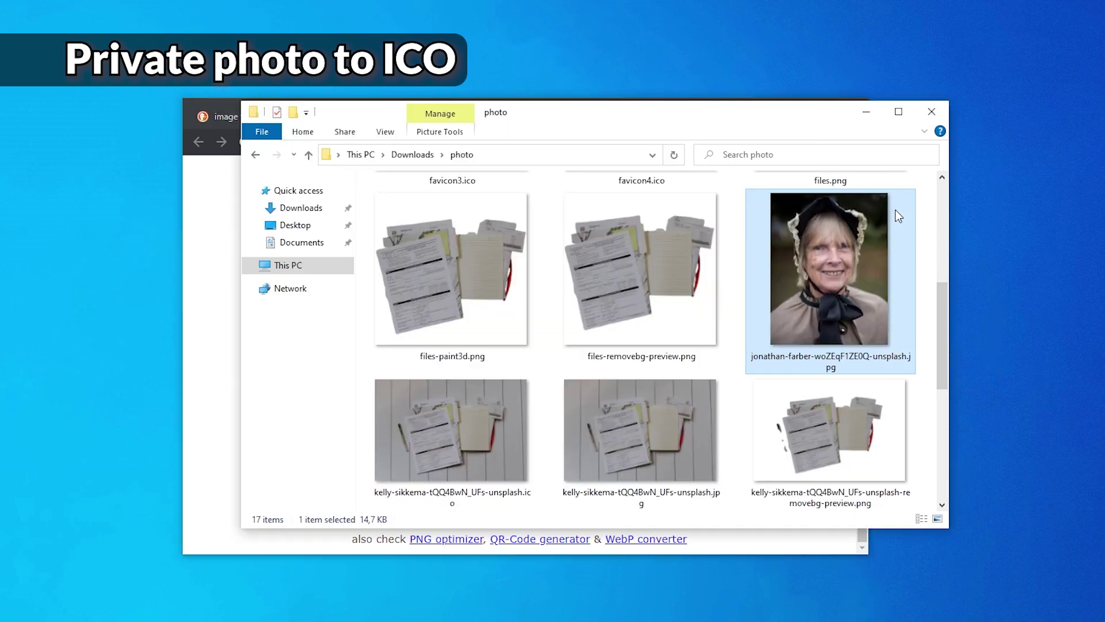
{"action": "left_click_drag", "start_coordinate": [420, 264], "coordinate": [200, 278]}
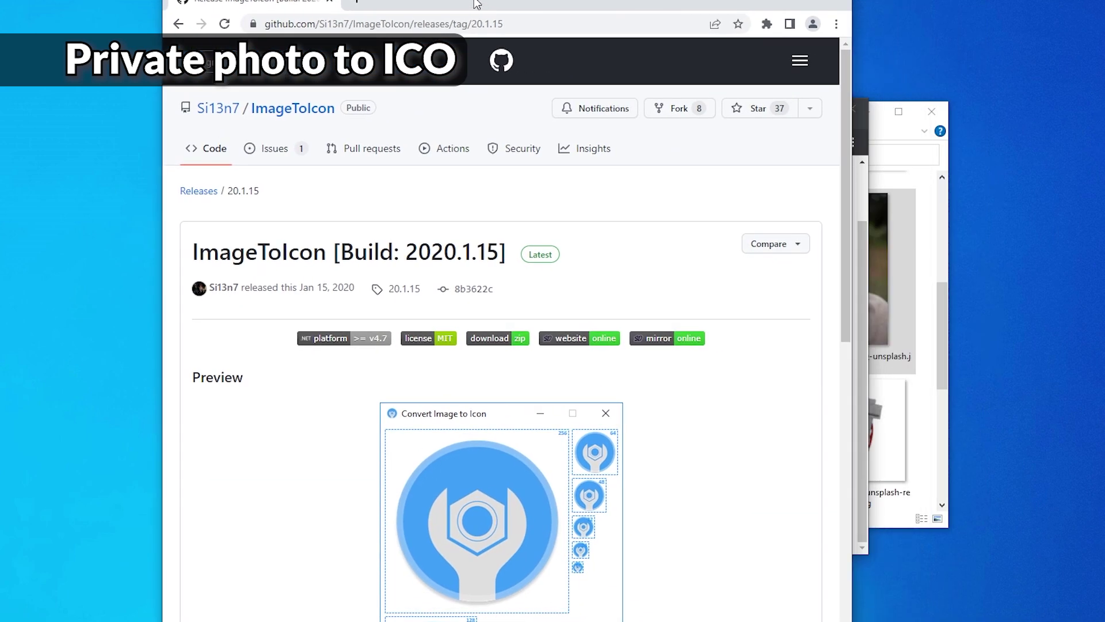
Widen the browser and look over the ImageToIcon repository's file list and README.
{"action": "left_click_drag", "start_coordinate": [502, 25], "coordinate": [503, 50]}
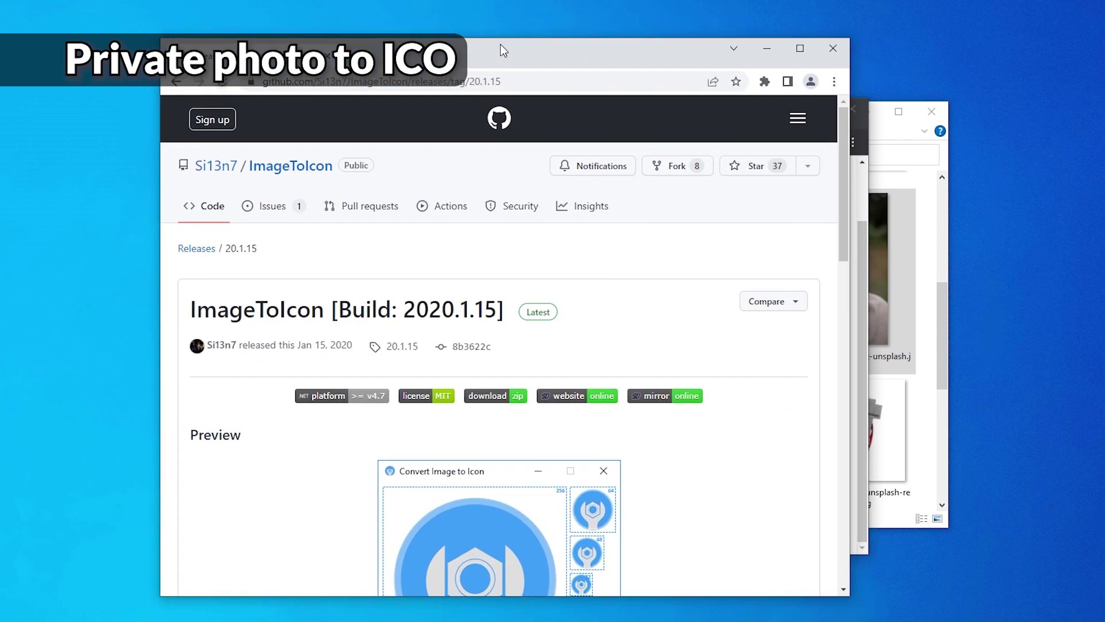
{"action": "left_click_drag", "start_coordinate": [852, 144], "coordinate": [1017, 144]}
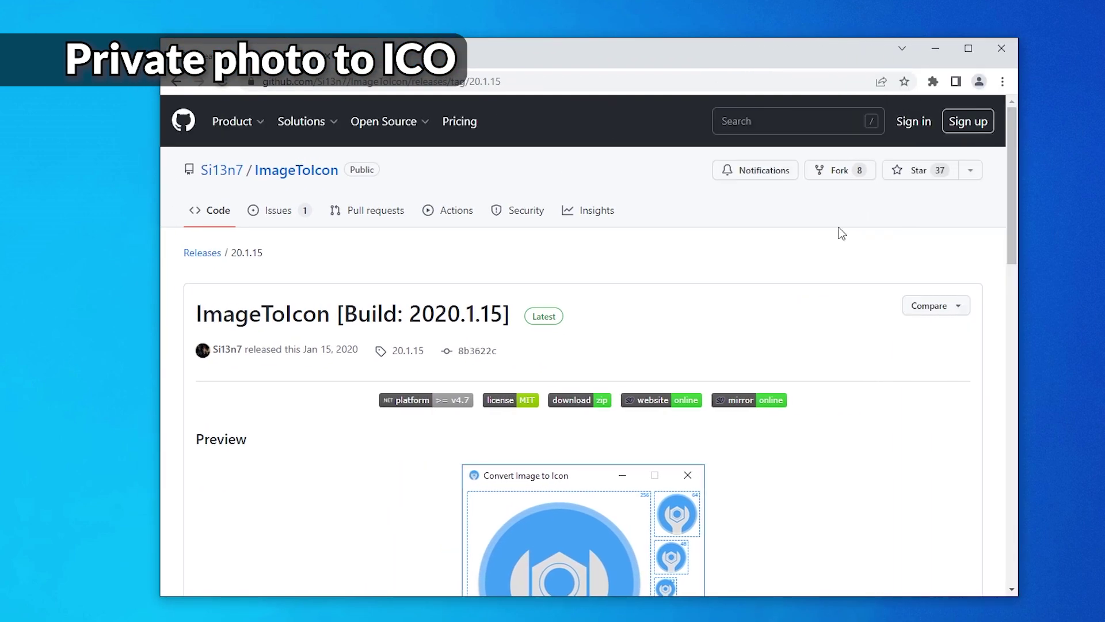
{"action": "left_click", "coordinate": [297, 183]}
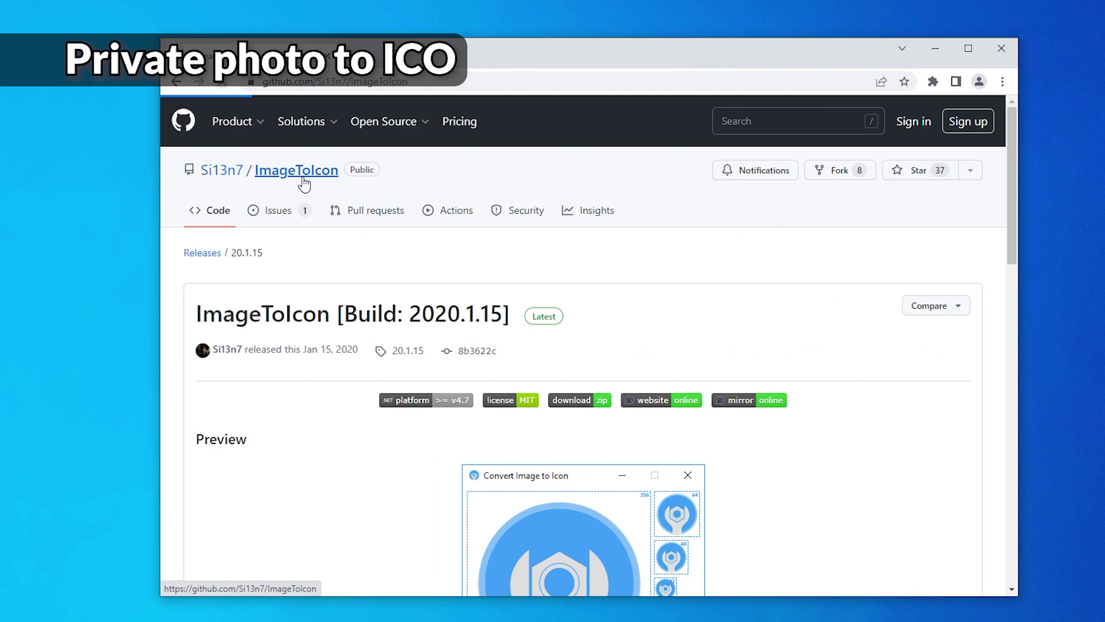
{"action": "scroll", "coordinate": [633, 257], "scroll_direction": "down", "scroll_amount": 4}
{"action": "scroll", "coordinate": [626, 254], "scroll_direction": "down", "scroll_amount": 8}
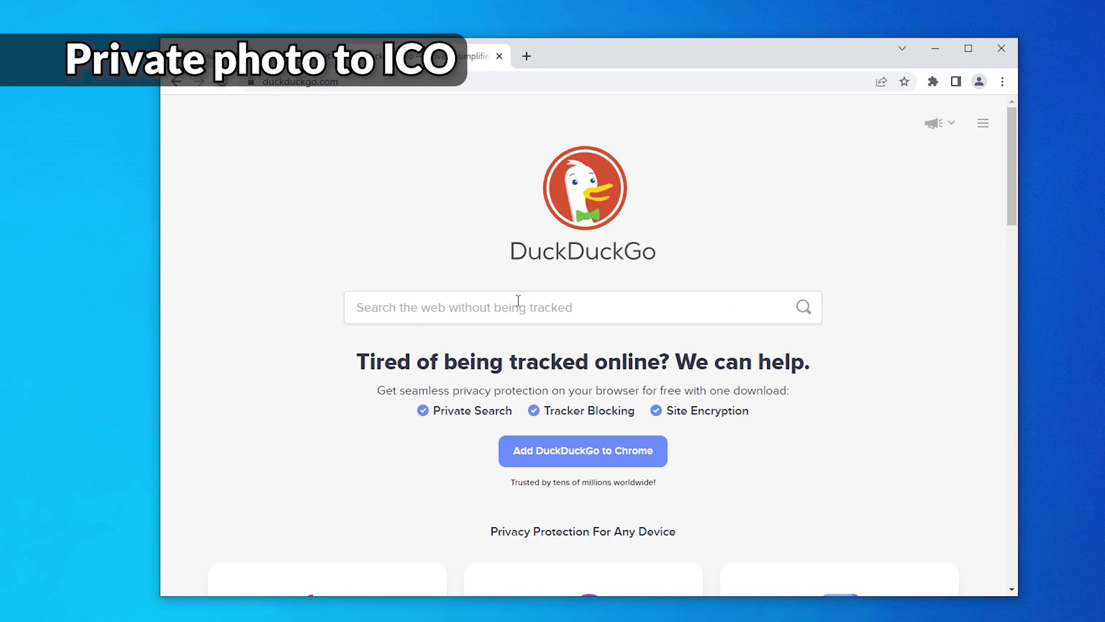
Search DuckDuckGo for 'github ImageToIcon' and open the repository.
{"action": "type", "text": "github ImageToIcon"}
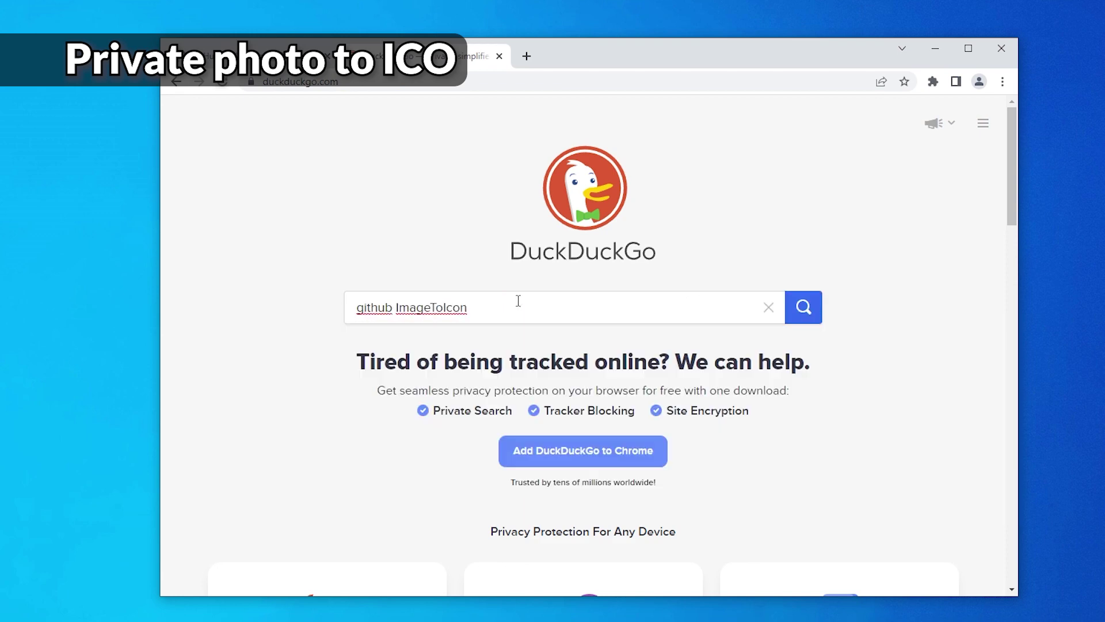
{"action": "key", "text": "Return"}
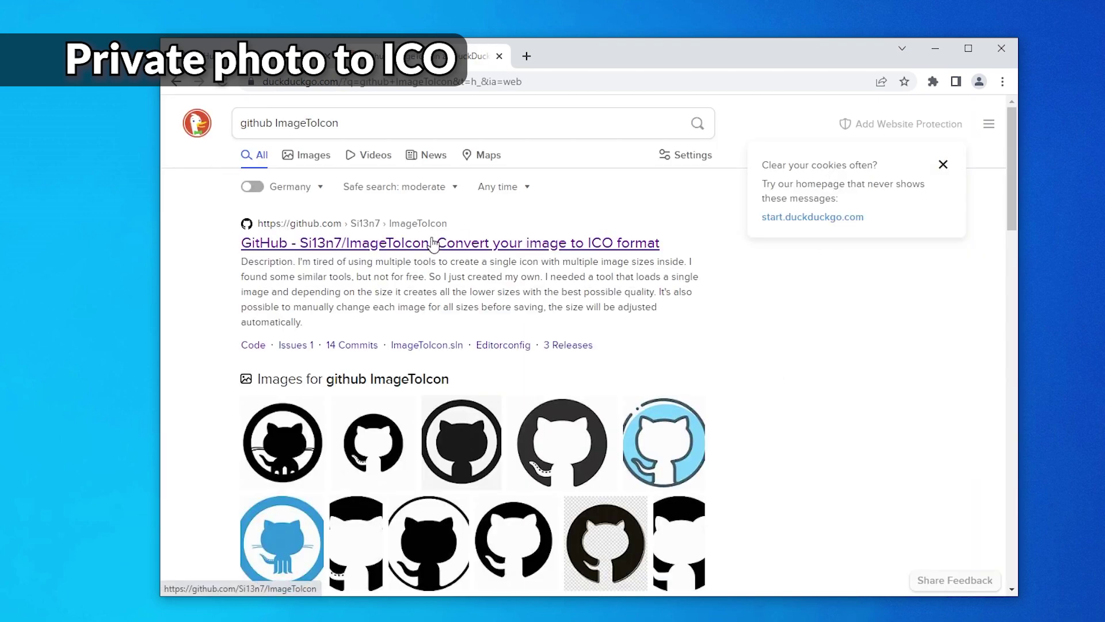
{"action": "left_click", "coordinate": [433, 244]}
{"action": "scroll", "coordinate": [809, 358], "scroll_direction": "down", "scroll_amount": 3}
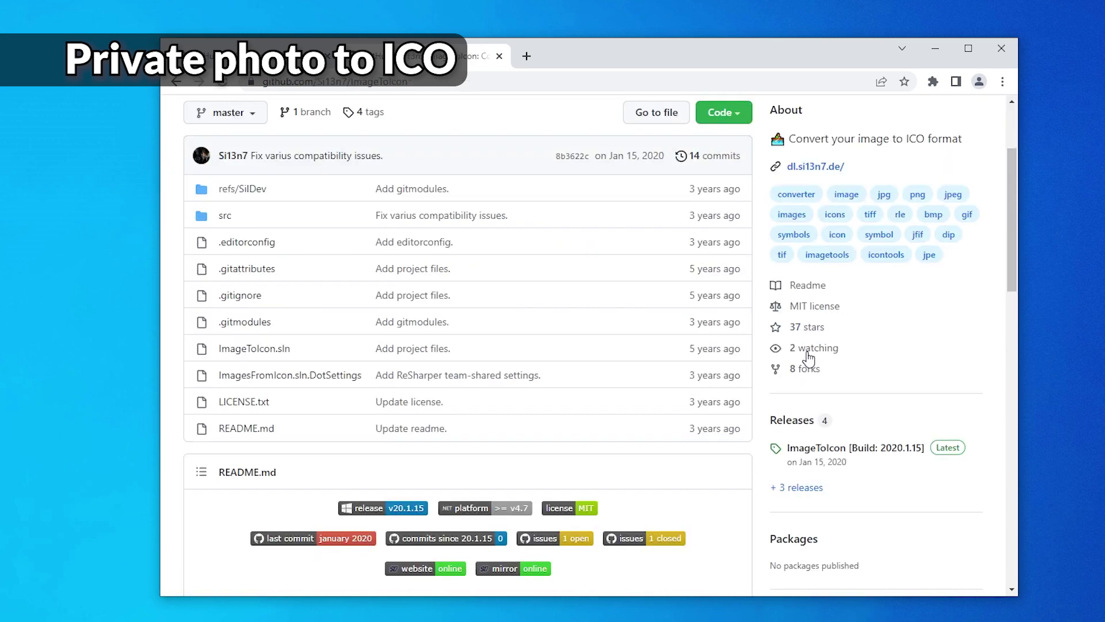
Download ImageToIcon_2020-01-15.zip from the latest release's Assets.
{"action": "left_click", "coordinate": [824, 449]}
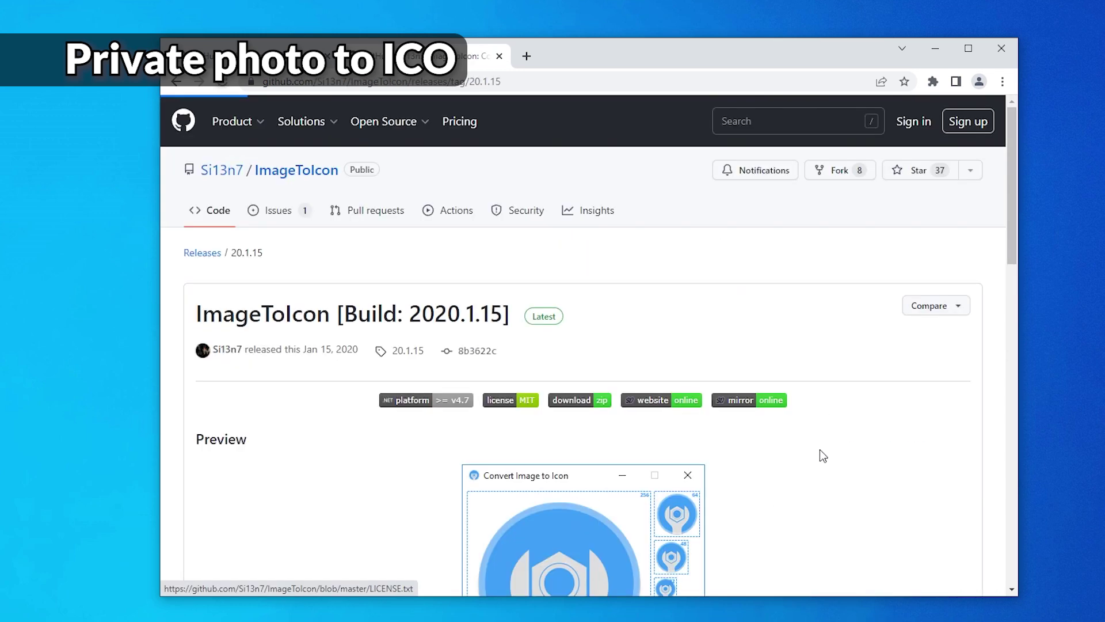
{"action": "scroll", "coordinate": [703, 368], "scroll_direction": "down", "scroll_amount": 10}
{"action": "scroll", "coordinate": [331, 309], "scroll_direction": "down", "scroll_amount": 6}
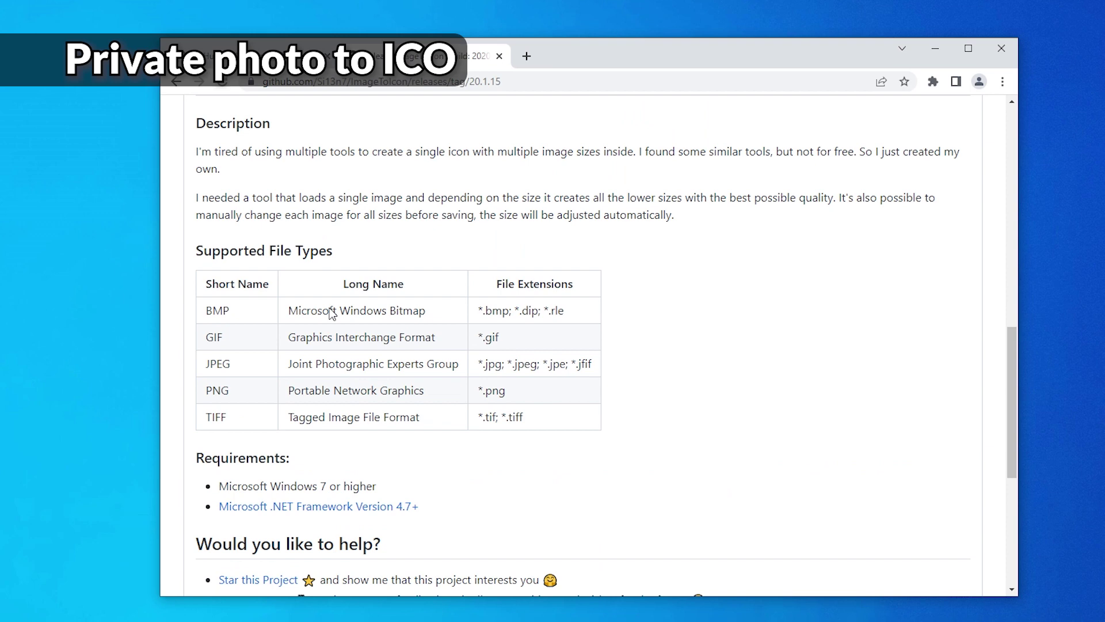
{"action": "scroll", "coordinate": [268, 368], "scroll_direction": "down", "scroll_amount": 1}
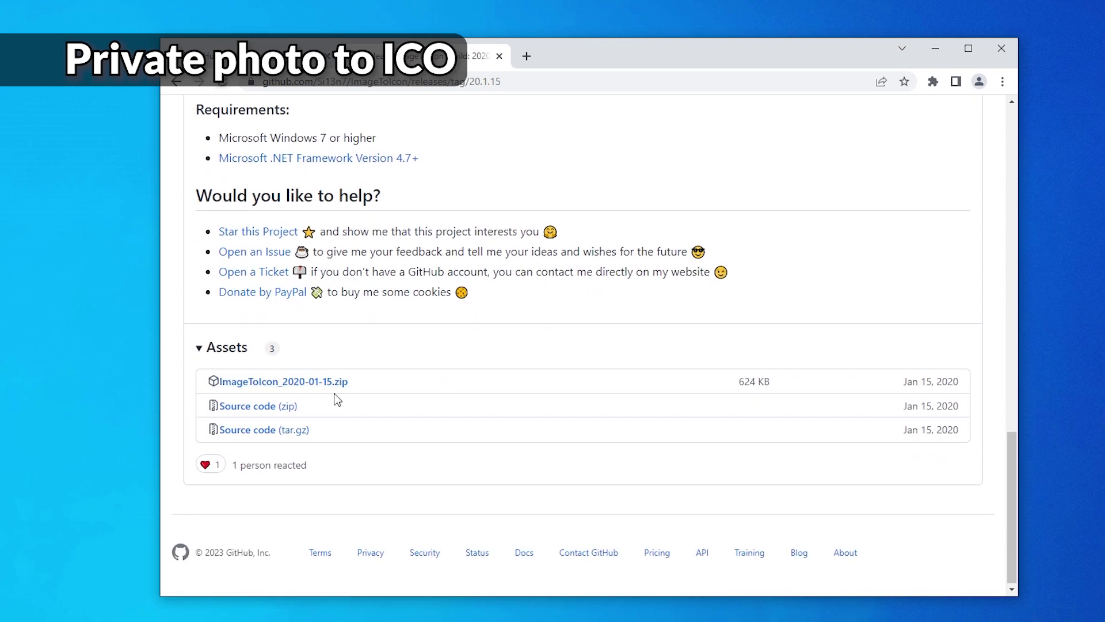
{"action": "left_click", "coordinate": [323, 383]}
{"action": "scroll", "coordinate": [323, 391], "scroll_direction": "up", "scroll_amount": 4}
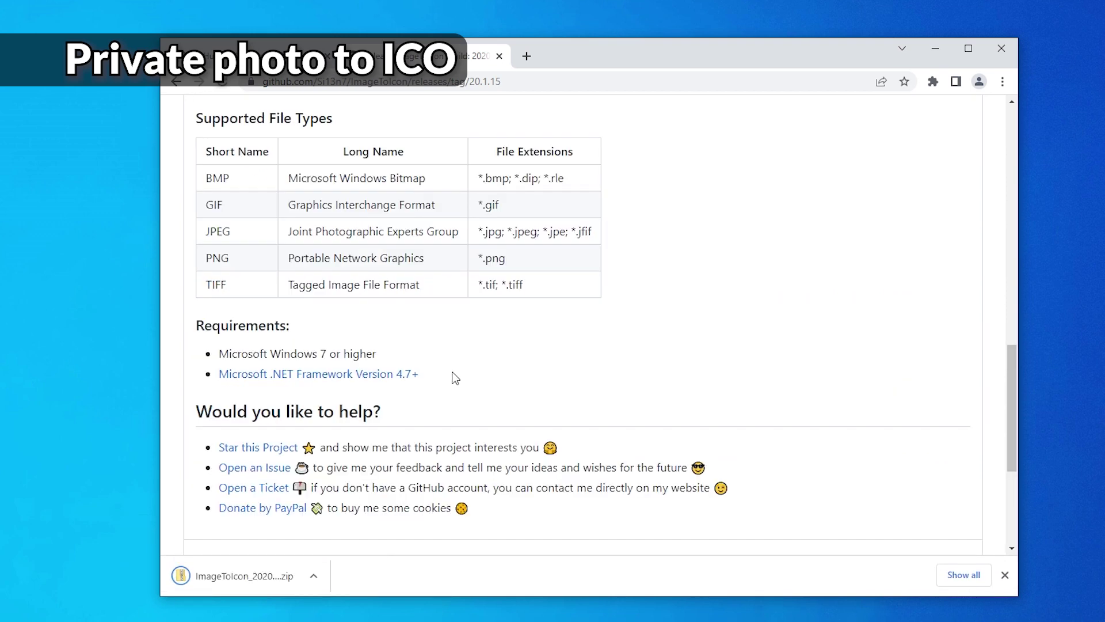
{"action": "left_click_drag", "start_coordinate": [423, 374], "coordinate": [212, 376]}
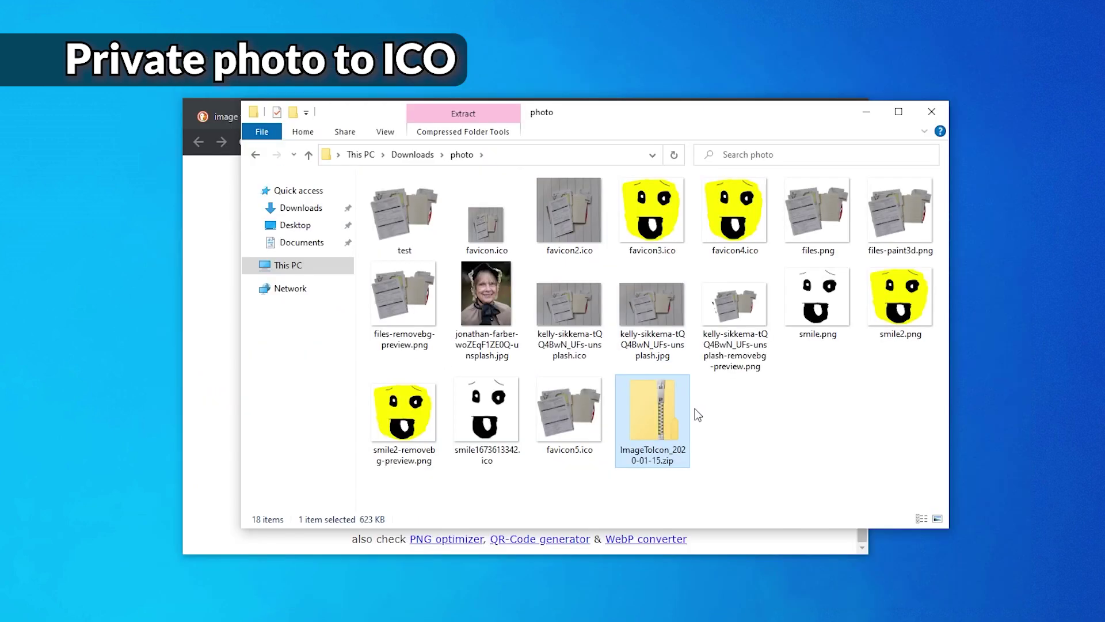
Extract the downloaded zip into the ImageToIcon_2020-01-15 folder.
{"action": "left_click_drag", "start_coordinate": [651, 416], "coordinate": [654, 413]}
{"action": "right_click", "coordinate": [671, 392]}
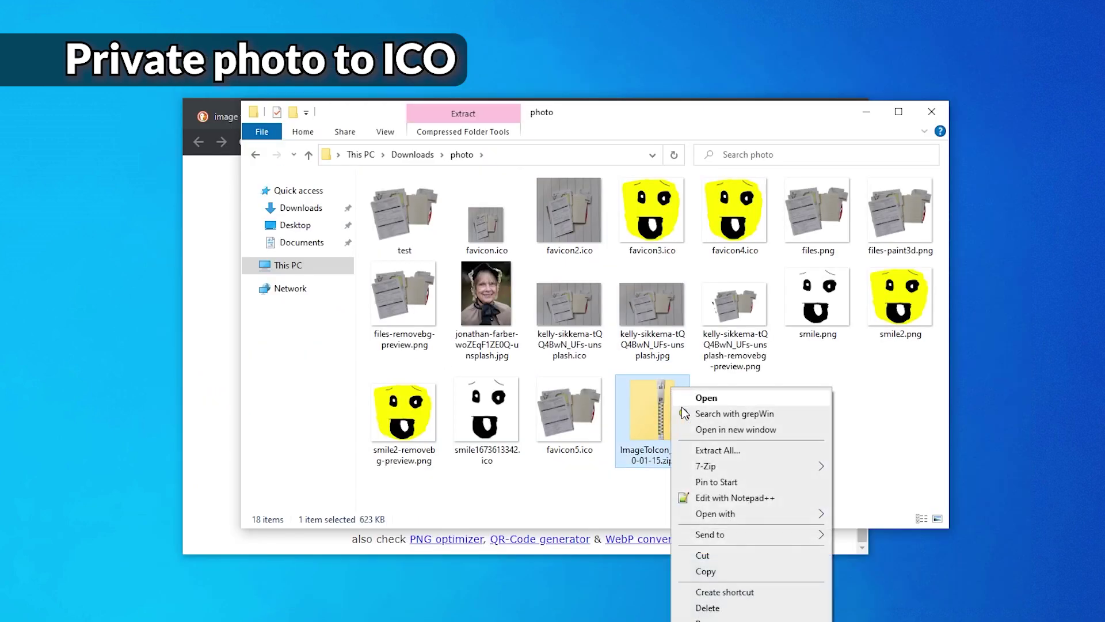
{"action": "left_click", "coordinate": [717, 451]}
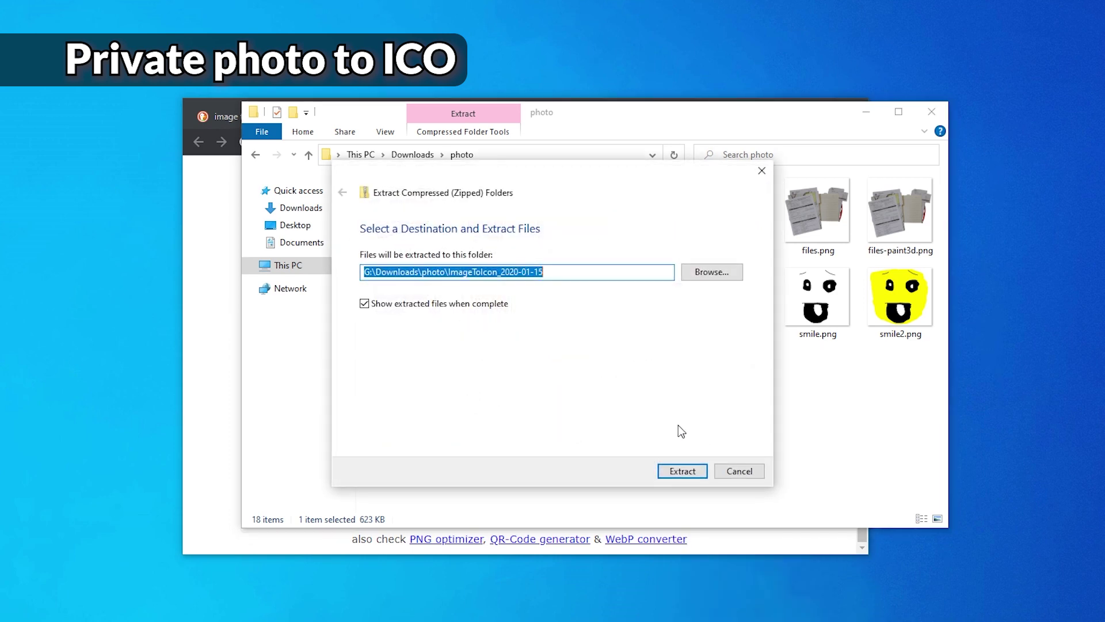
{"action": "left_click", "coordinate": [684, 471]}
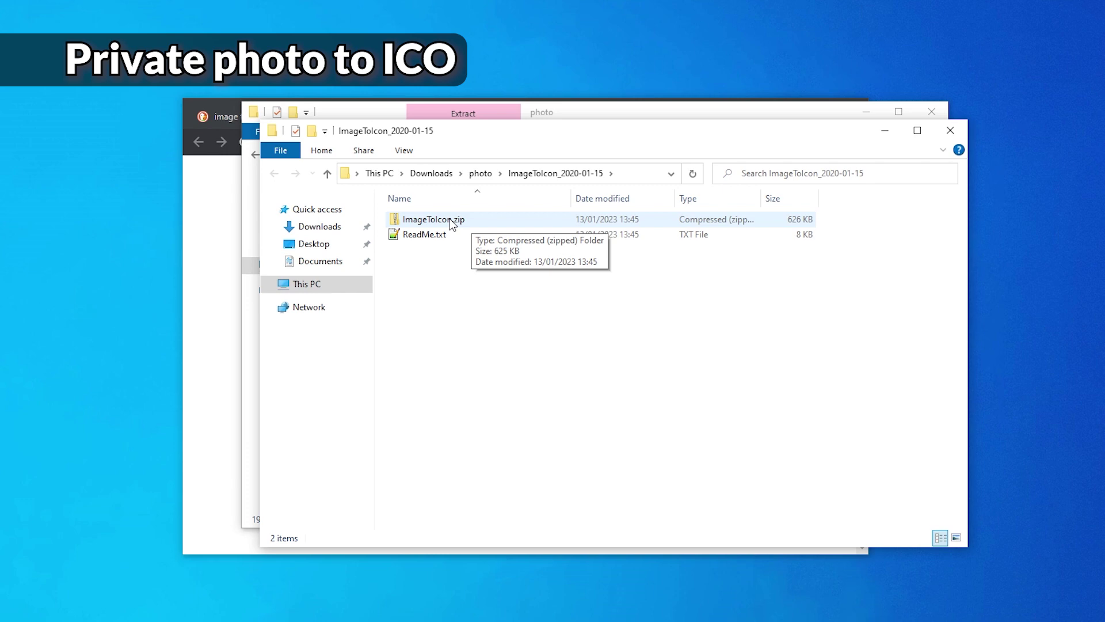
Extract the inner ImageToIcon.zip into the ImageToIcon folder.
{"action": "right_click", "coordinate": [451, 225]}
{"action": "left_click", "coordinate": [478, 280]}
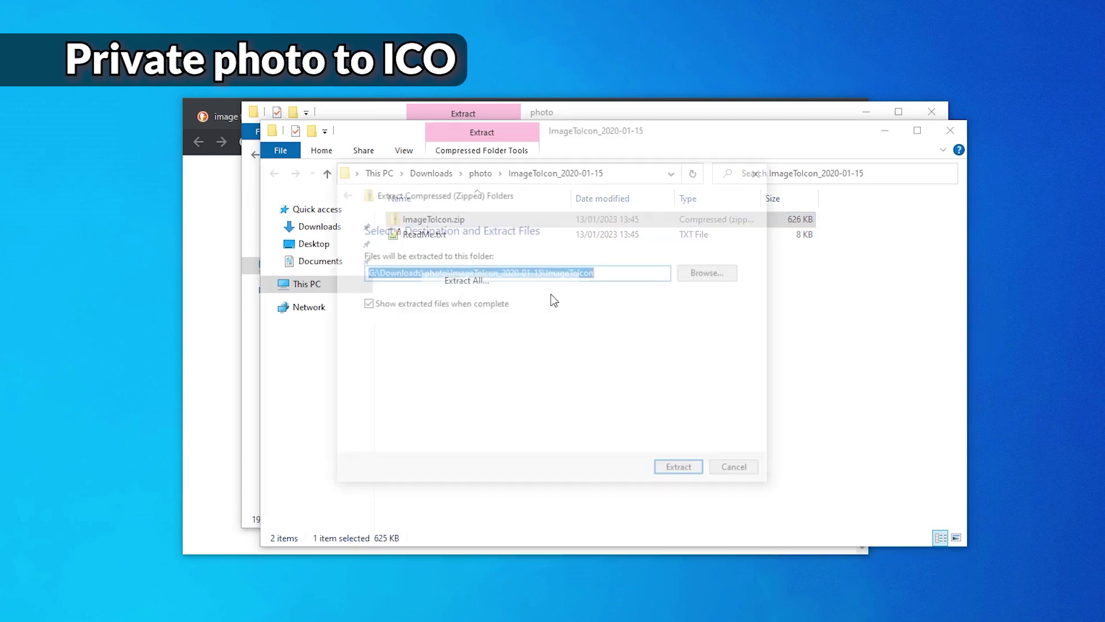
{"action": "left_click", "coordinate": [683, 469]}
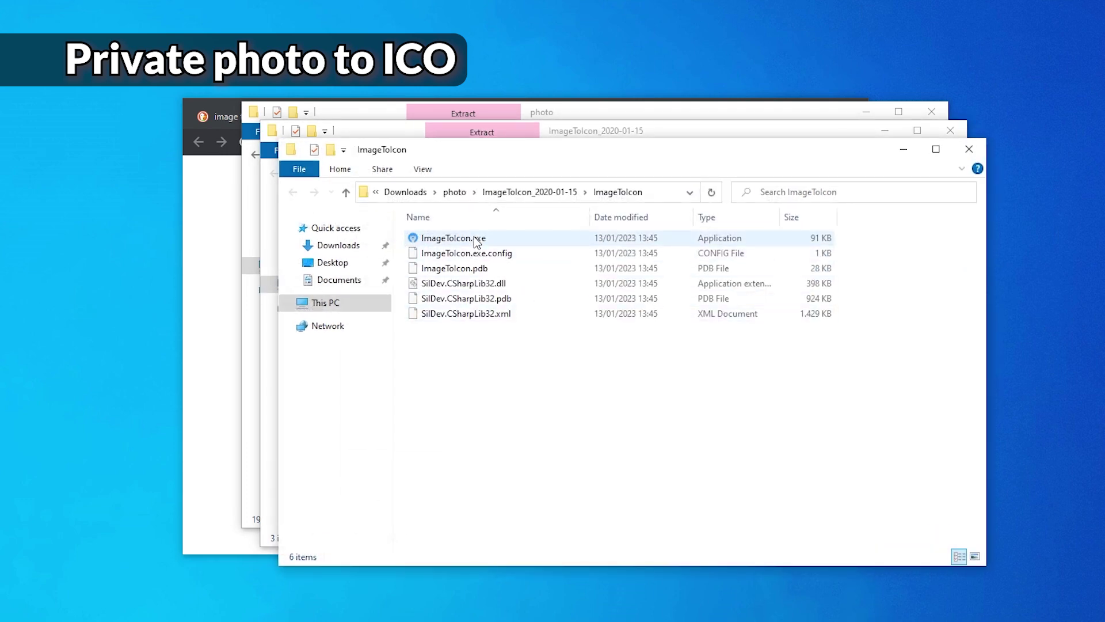
Launch ImageToIcon.exe, allowing it through the SmartScreen warning.
{"action": "double_click", "coordinate": [471, 238]}
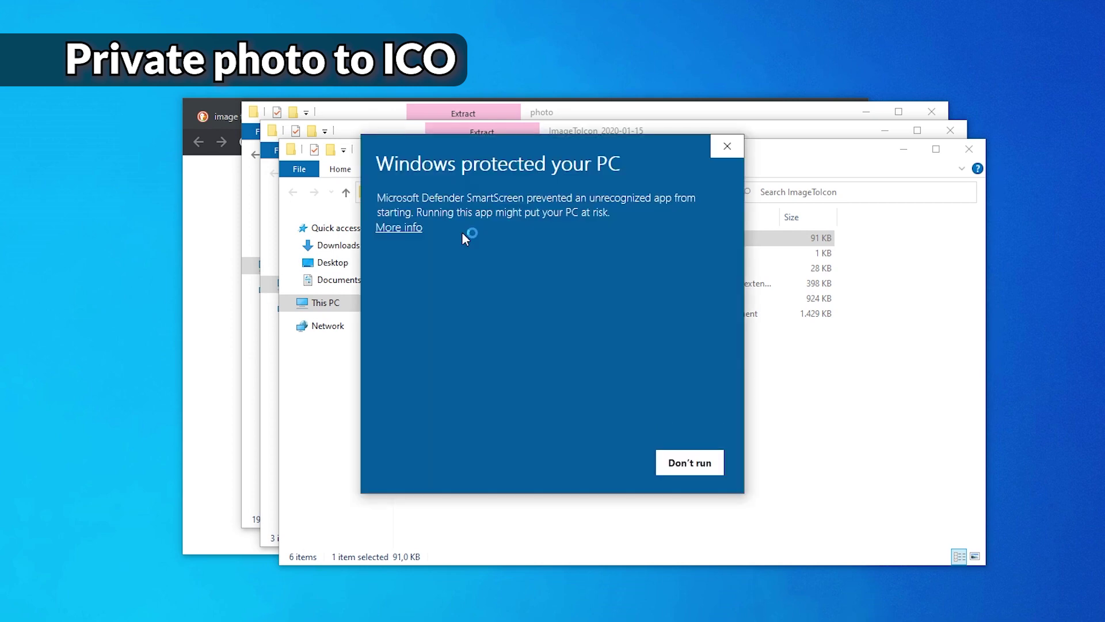
{"action": "left_click", "coordinate": [408, 237]}
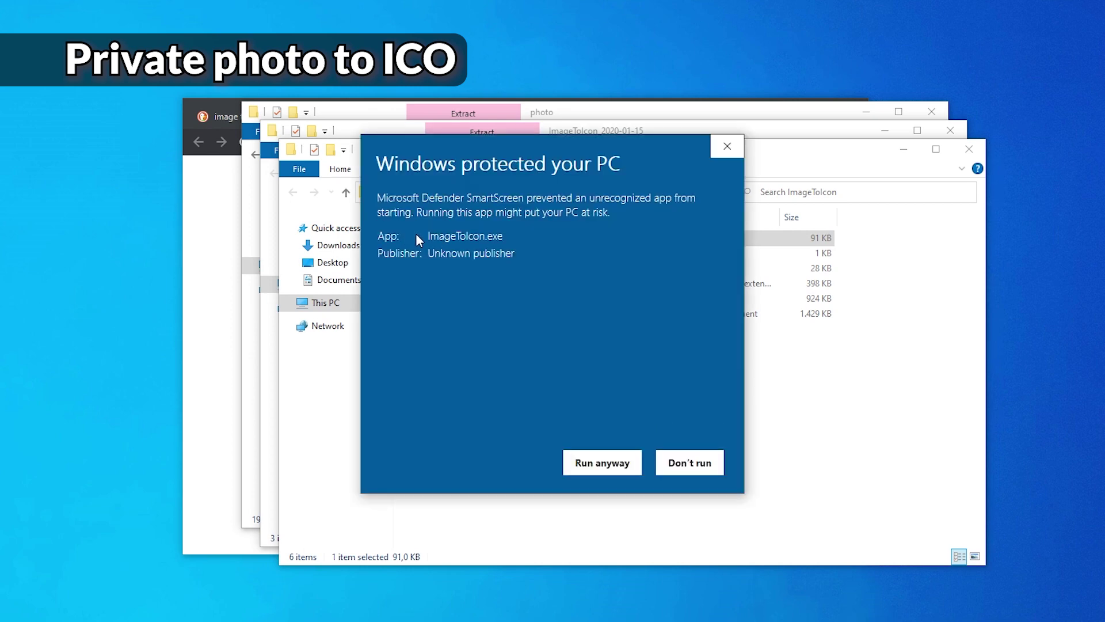
{"action": "left_click", "coordinate": [610, 468]}
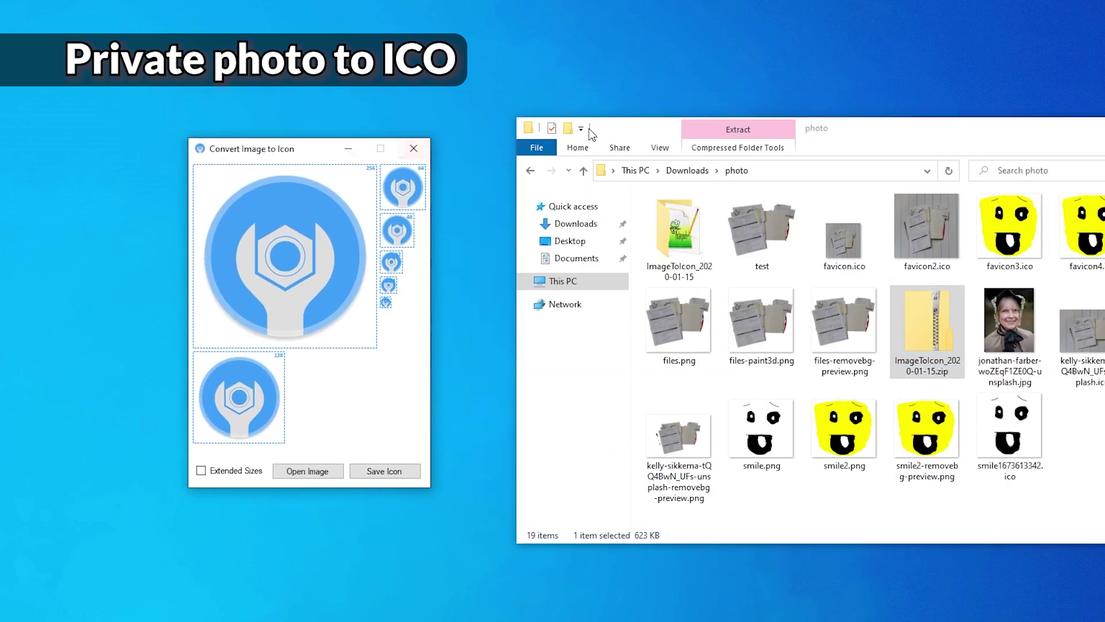
Load the portrait photo of the woman in a bonnet into ImageToIcon.
{"action": "left_click", "coordinate": [595, 132]}
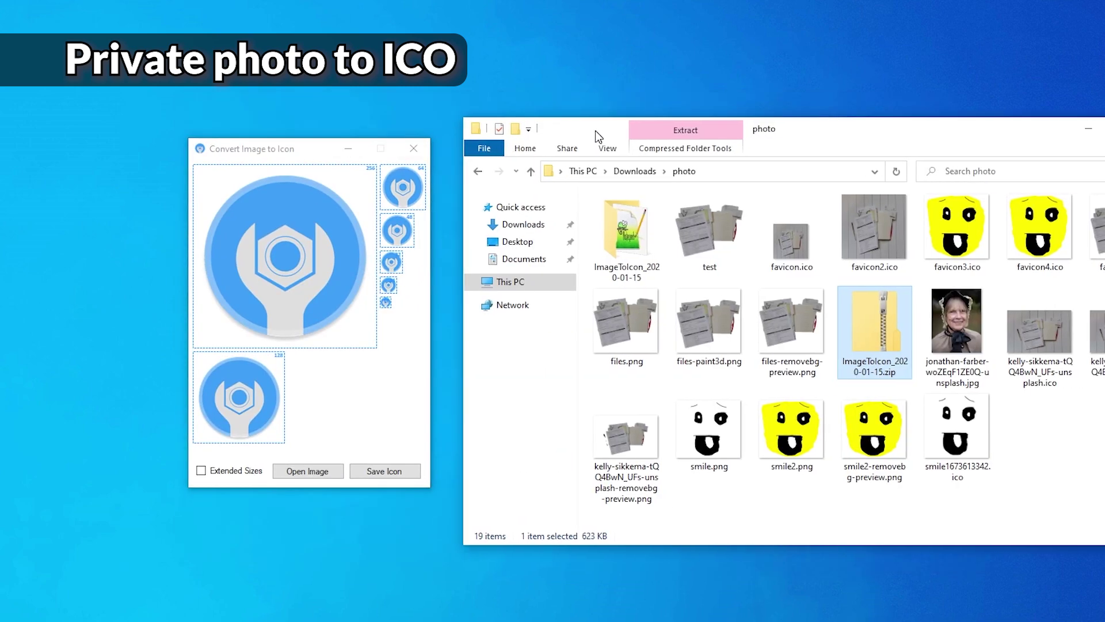
{"action": "left_click_drag", "start_coordinate": [595, 130], "coordinate": [582, 127]}
{"action": "left_click", "coordinate": [779, 323]}
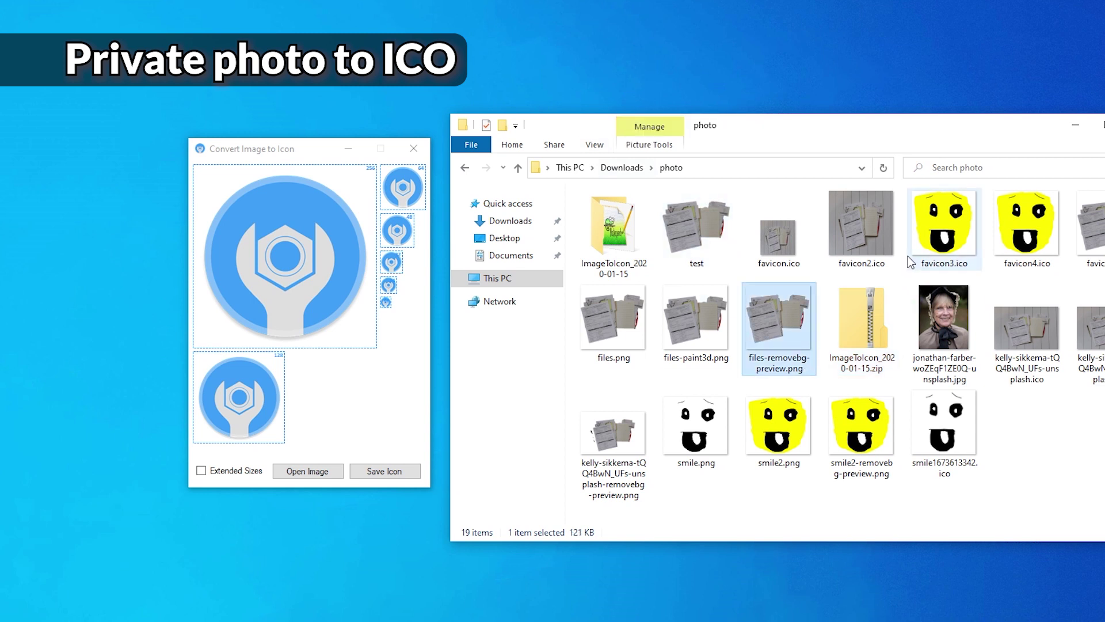
{"action": "mouse_move", "coordinate": [948, 331]}
{"action": "left_mouse_down"}
{"action": "mouse_move", "coordinate": [321, 273]}
{"action": "mouse_move", "coordinate": [836, 345]}
{"action": "mouse_move", "coordinate": [959, 342]}
{"action": "left_mouse_up"}
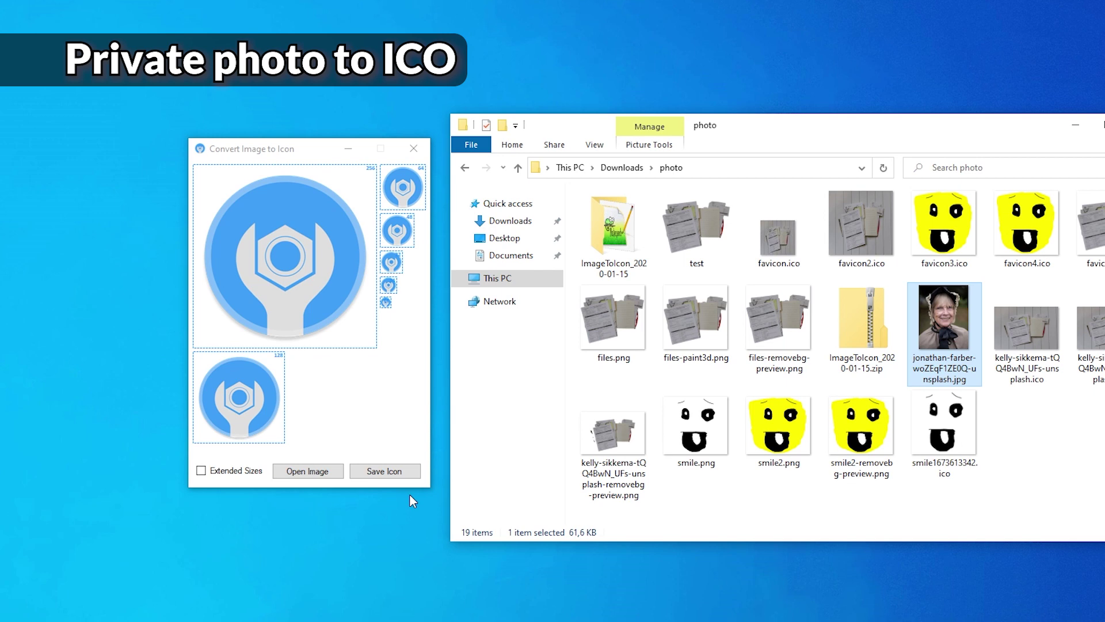
{"action": "left_click", "coordinate": [305, 471]}
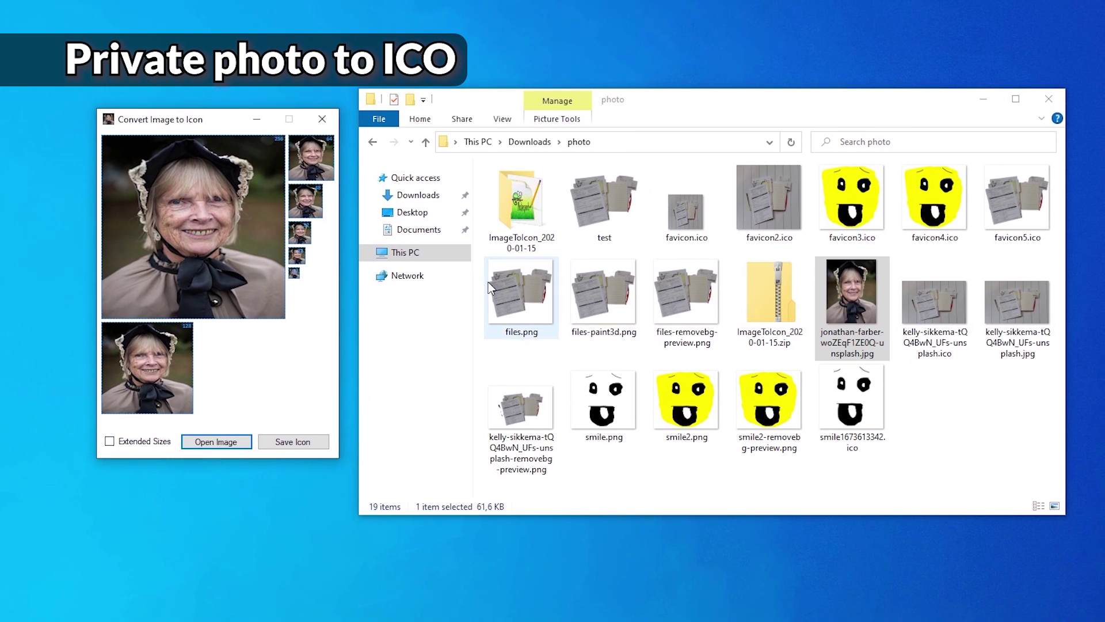
Open the portrait photo in Paint 3D.
{"action": "right_click", "coordinate": [834, 278]}
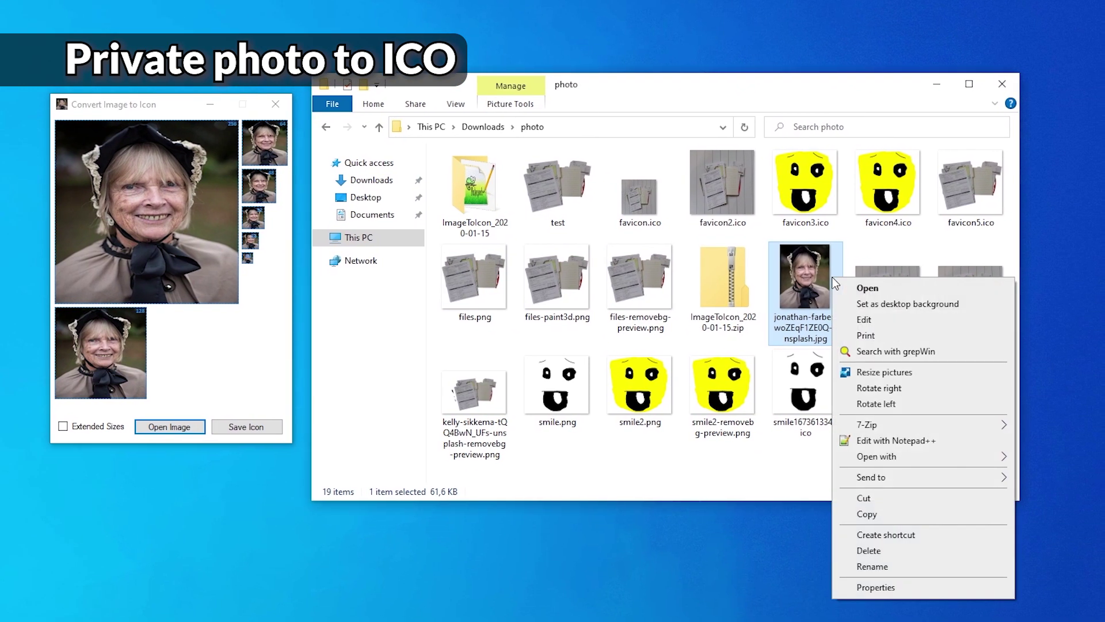
{"action": "left_click", "coordinate": [872, 316]}
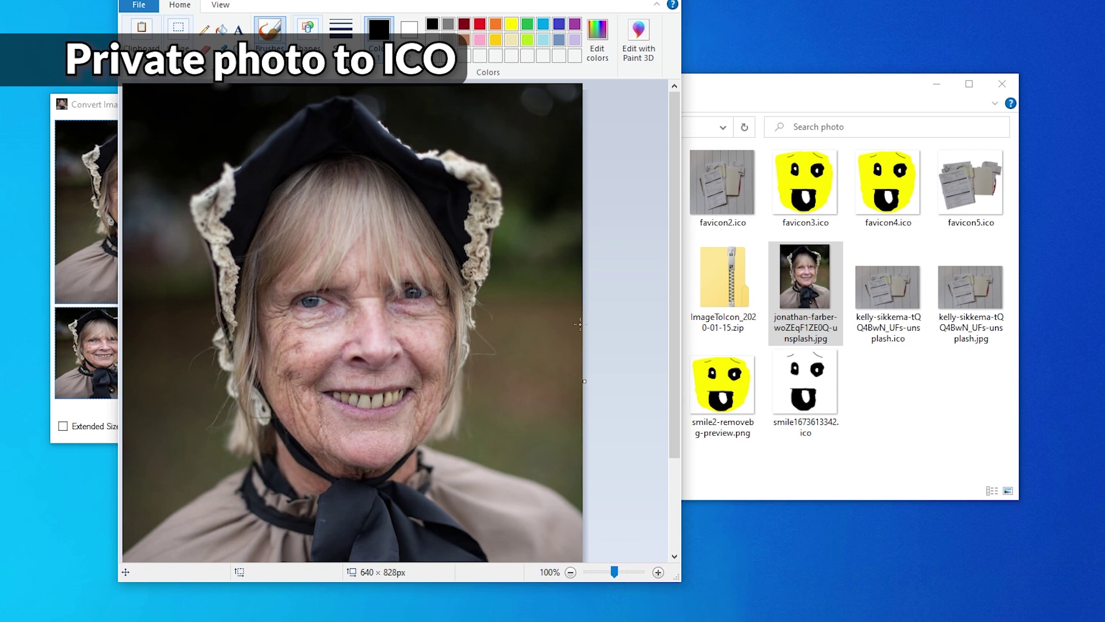
{"action": "scroll", "coordinate": [533, 231], "scroll_direction": "down", "scroll_amount": 1}
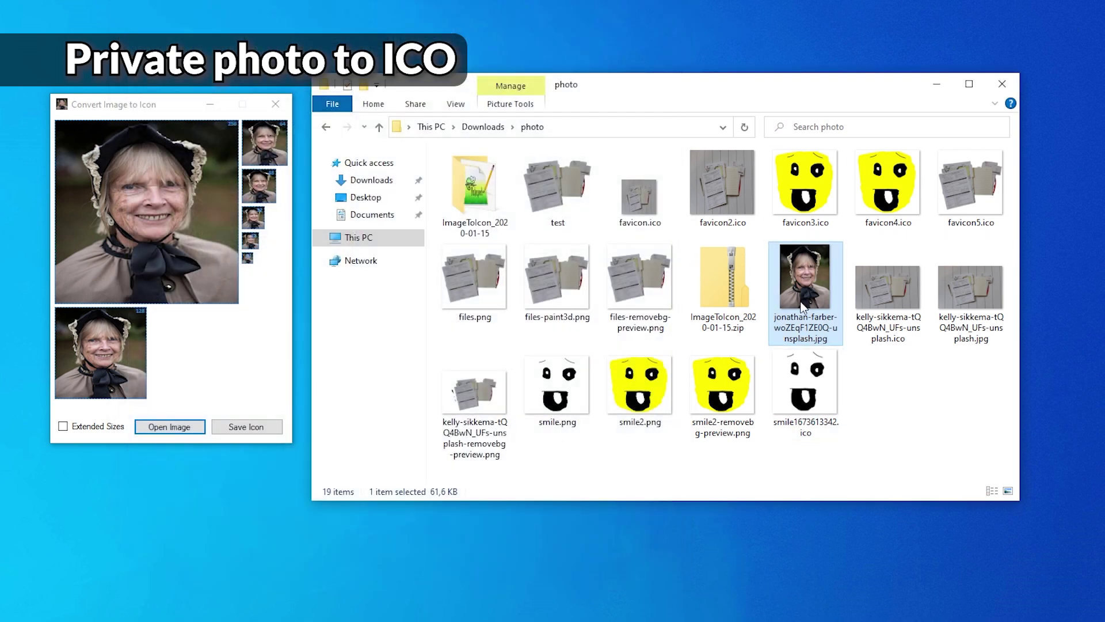
{"action": "right_click", "coordinate": [802, 292]}
{"action": "mouse_move", "coordinate": [866, 471]}
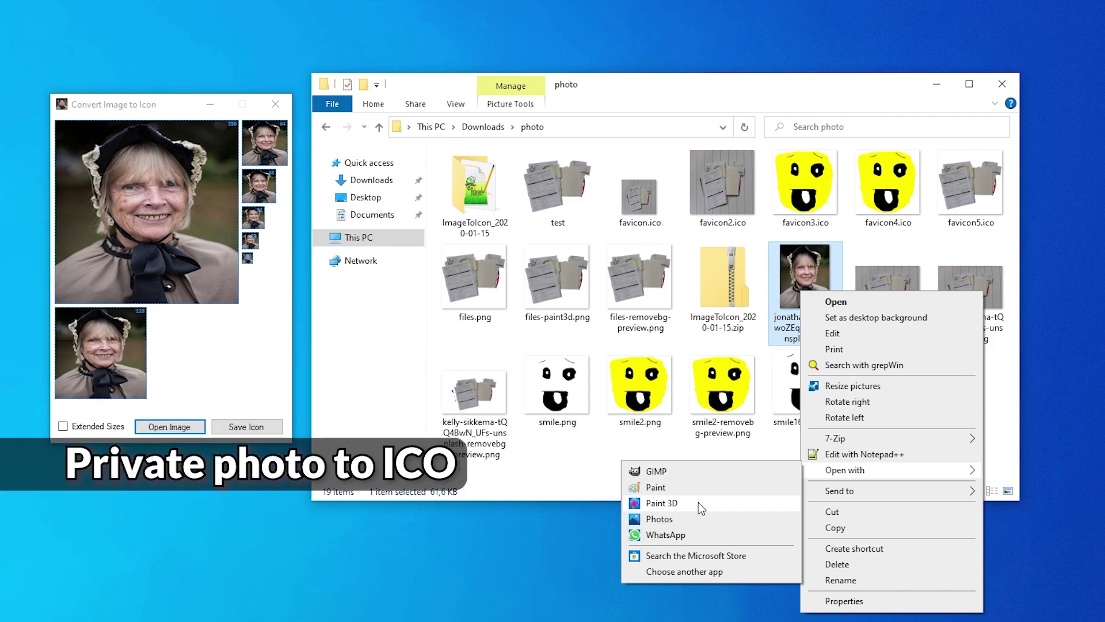
{"action": "left_click", "coordinate": [662, 503]}
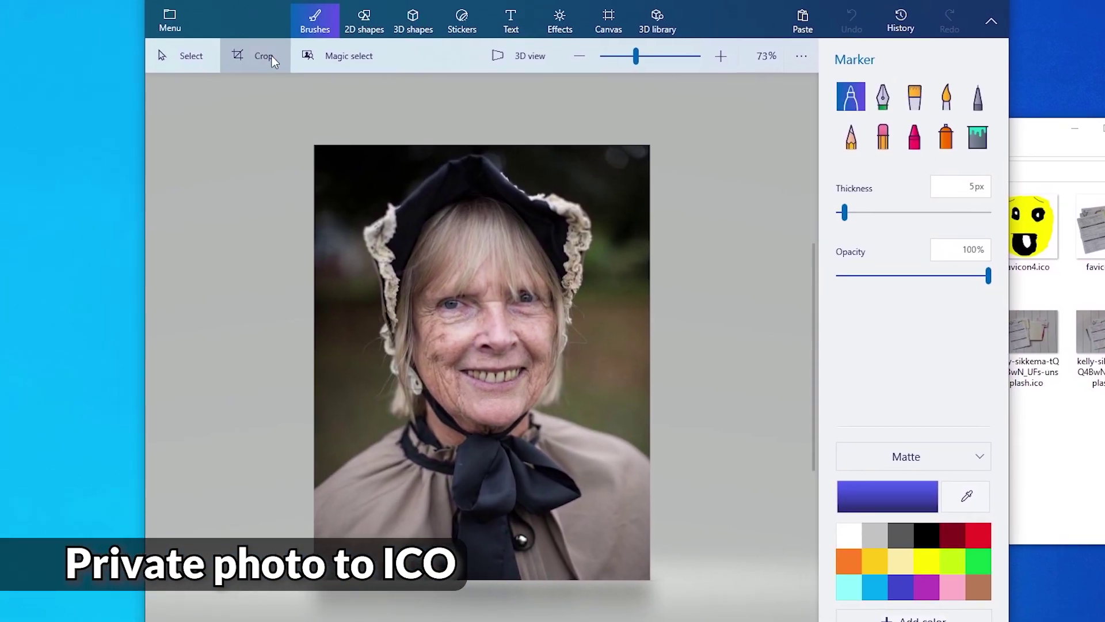
Crop the photo to a 1:1 square, shifted slightly upward.
{"action": "left_click", "coordinate": [272, 57]}
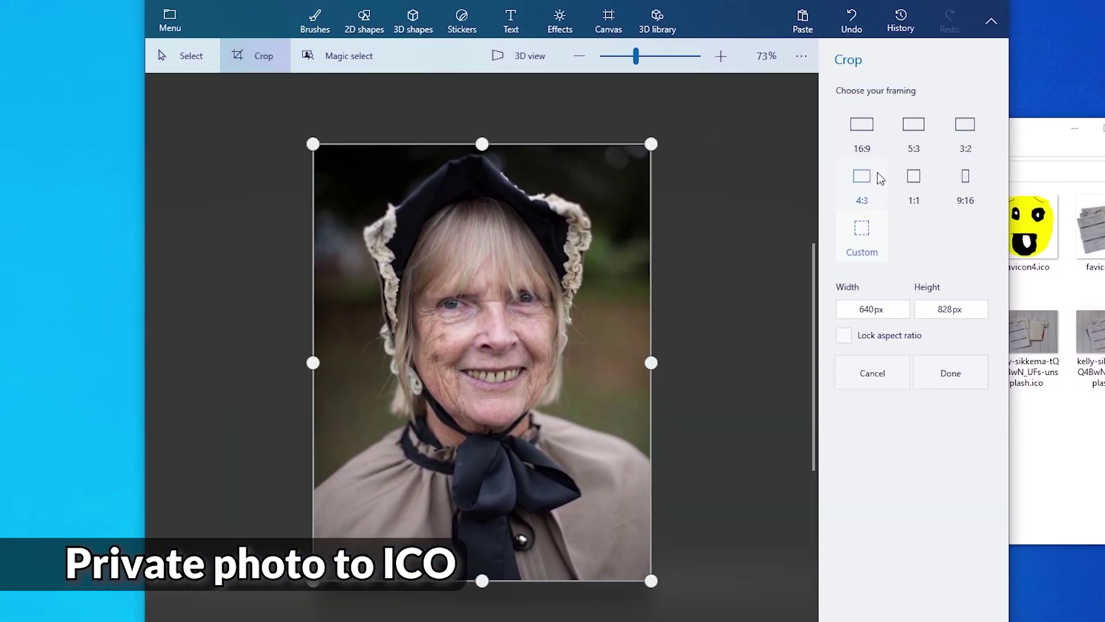
{"action": "left_click", "coordinate": [914, 178]}
{"action": "left_click_drag", "start_coordinate": [567, 327], "coordinate": [567, 317]}
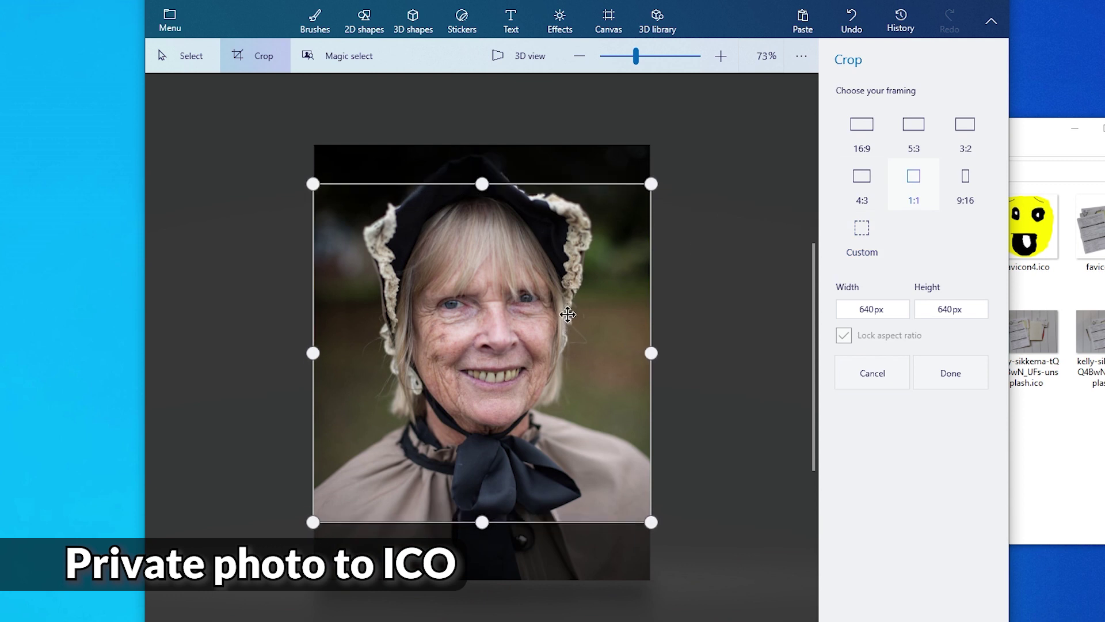
{"action": "left_click", "coordinate": [940, 374]}
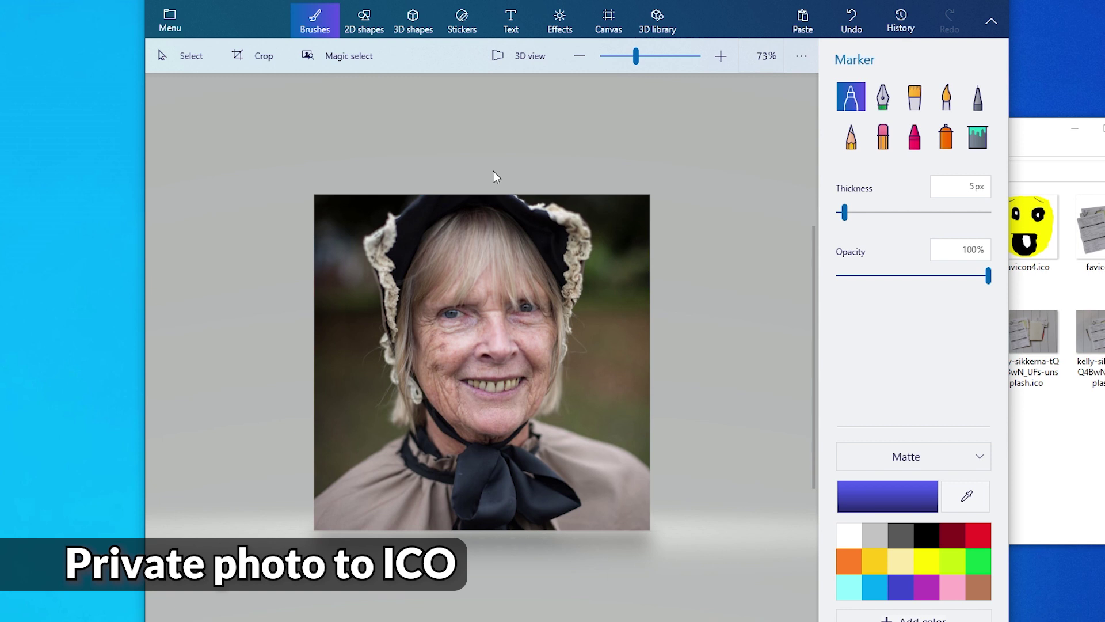
Save the cropped image as PNG named photo-1to1.png.
{"action": "left_click", "coordinate": [170, 20]}
{"action": "left_click", "coordinate": [217, 204]}
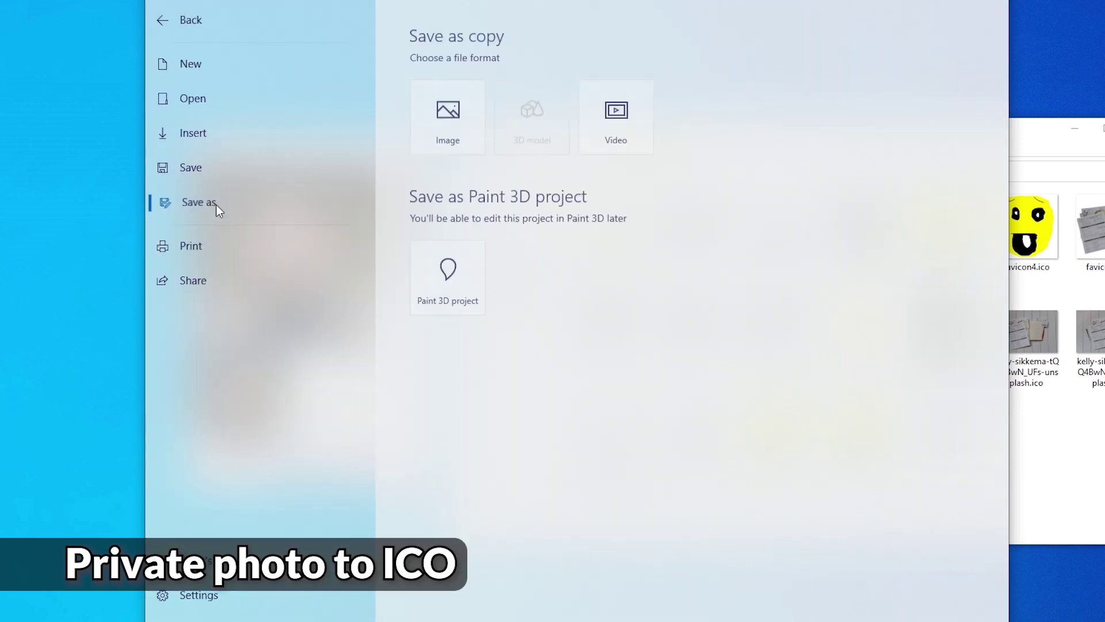
{"action": "left_click", "coordinate": [436, 126]}
{"action": "type", "text": "photo-1to1.jpg"}
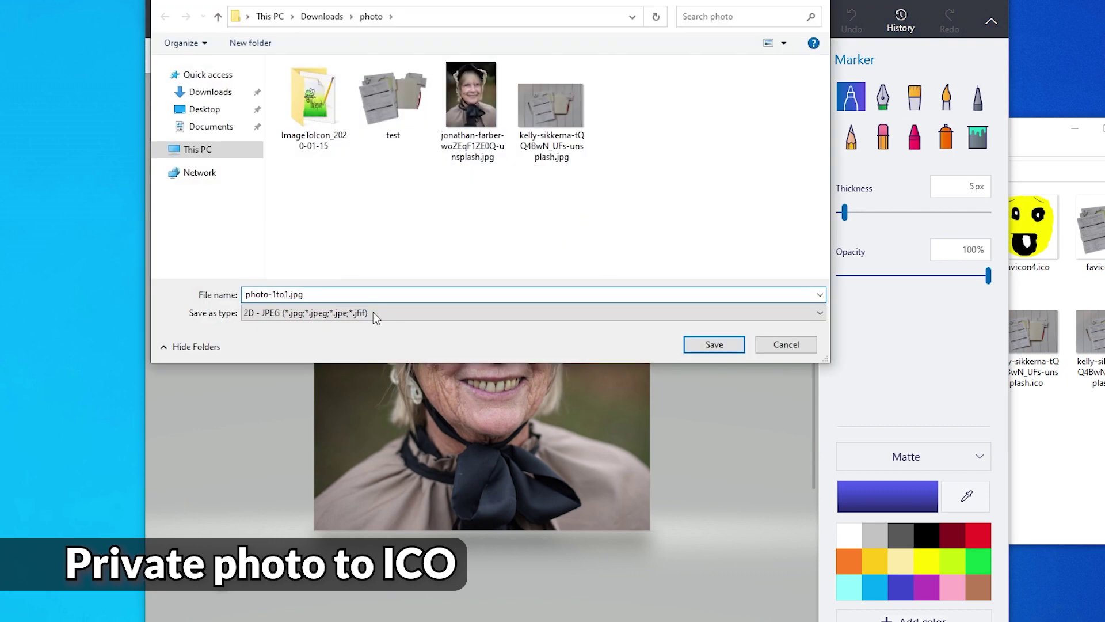
{"action": "left_click", "coordinate": [373, 312]}
{"action": "left_click", "coordinate": [357, 336]}
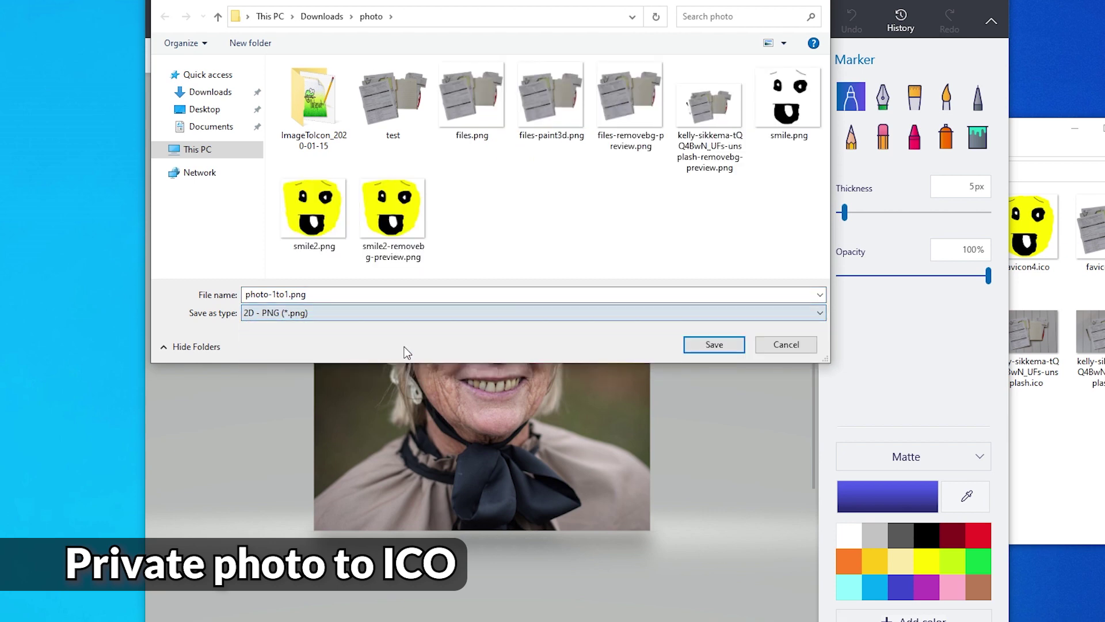
{"action": "left_click", "coordinate": [716, 347]}
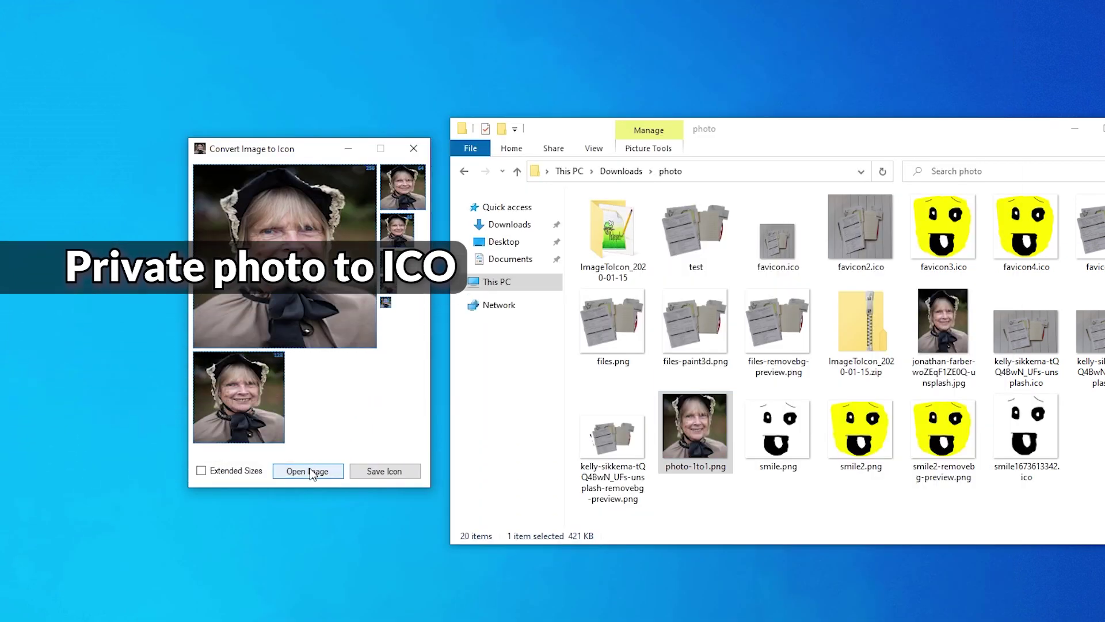
Load the square photo-1to1.png into ImageToIcon.
{"action": "left_click", "coordinate": [306, 469]}
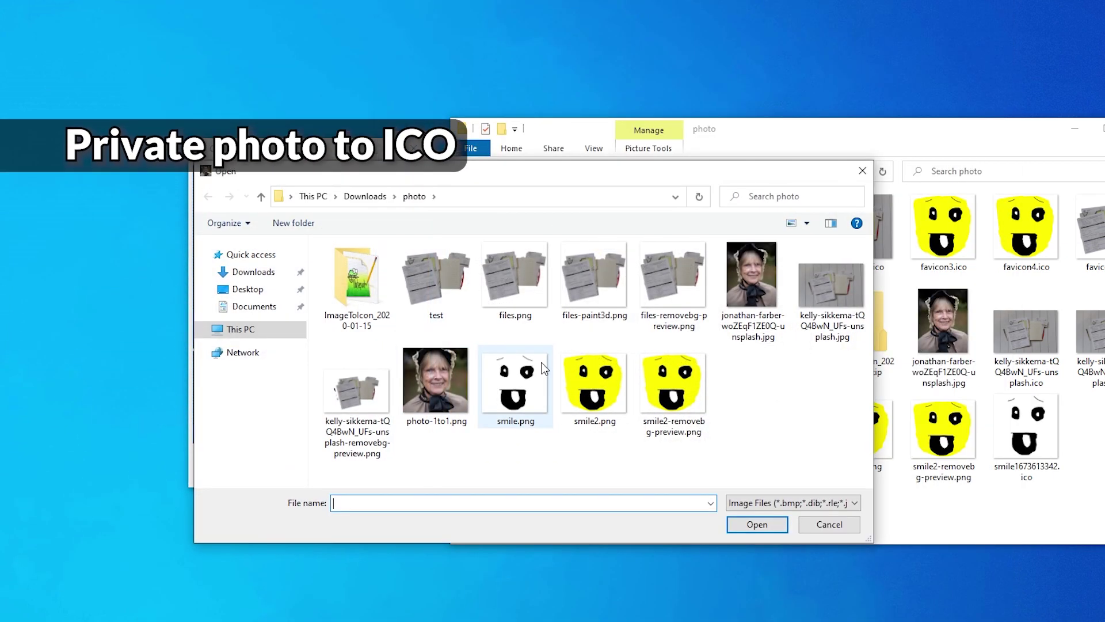
{"action": "left_click", "coordinate": [460, 388]}
{"action": "double_click", "coordinate": [461, 388]}
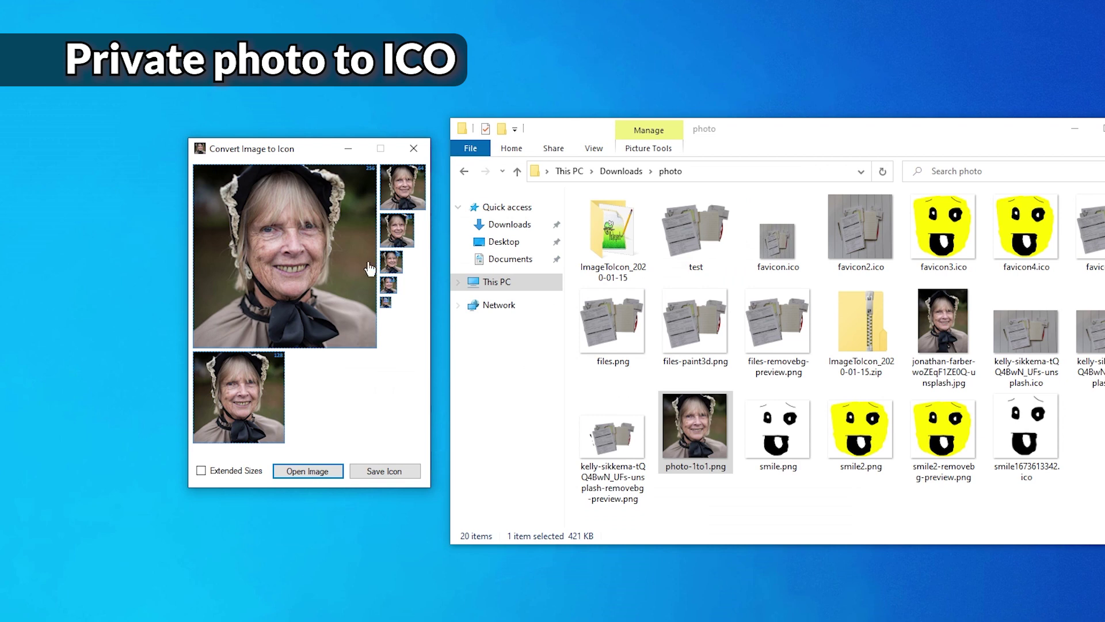
{"action": "left_click", "coordinate": [308, 472]}
{"action": "left_click_drag", "start_coordinate": [447, 170], "coordinate": [706, 96]}
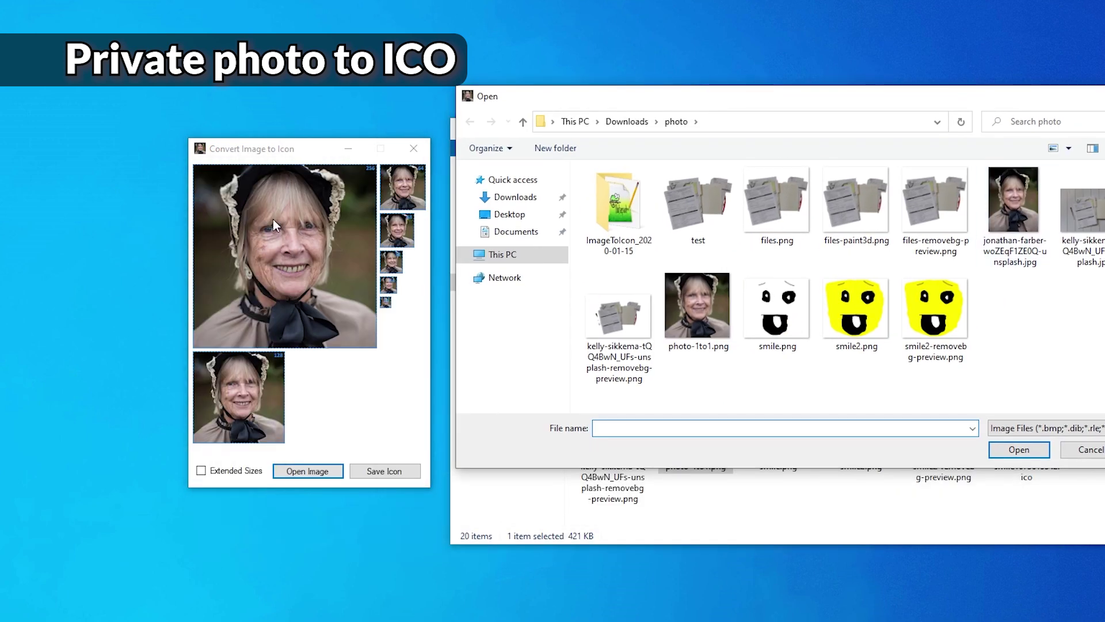
{"action": "double_click", "coordinate": [1021, 218]}
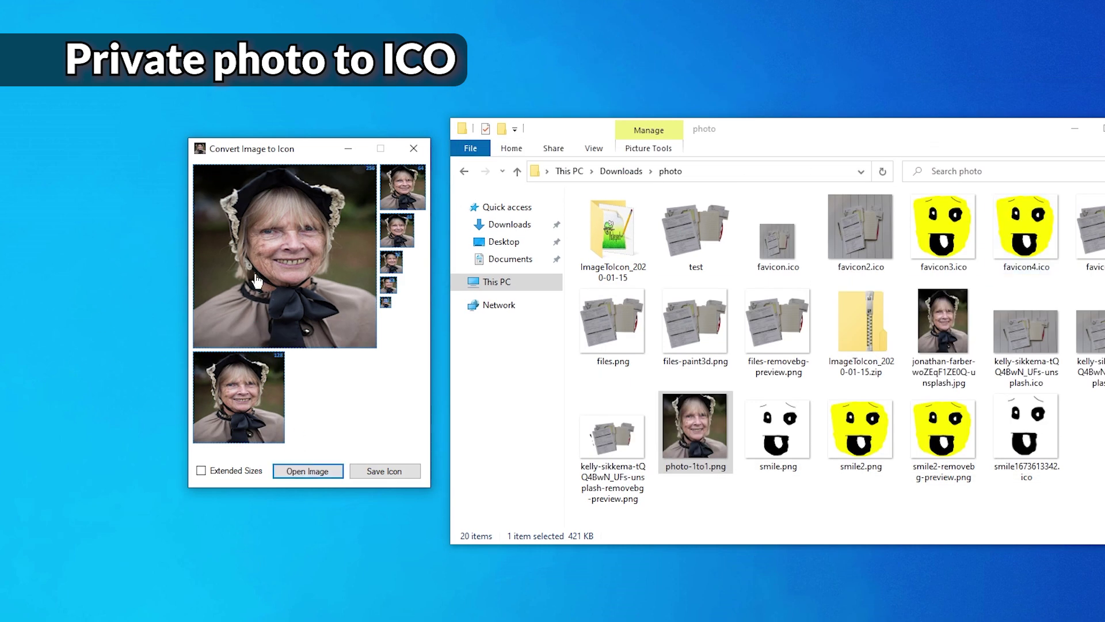
{"action": "left_click", "coordinate": [297, 471]}
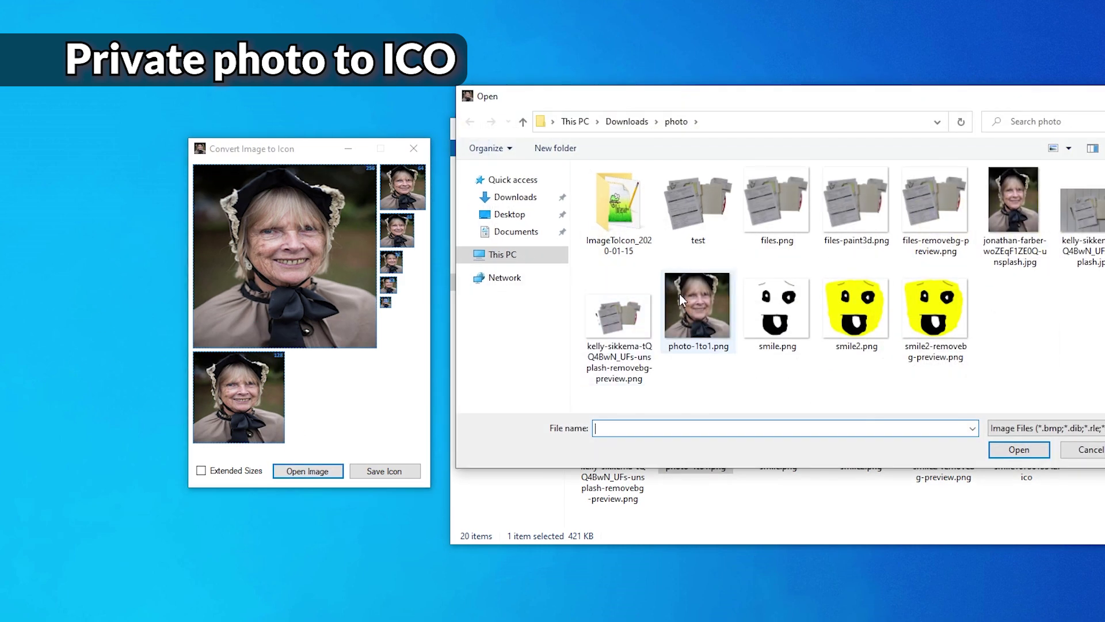
{"action": "double_click", "coordinate": [699, 305]}
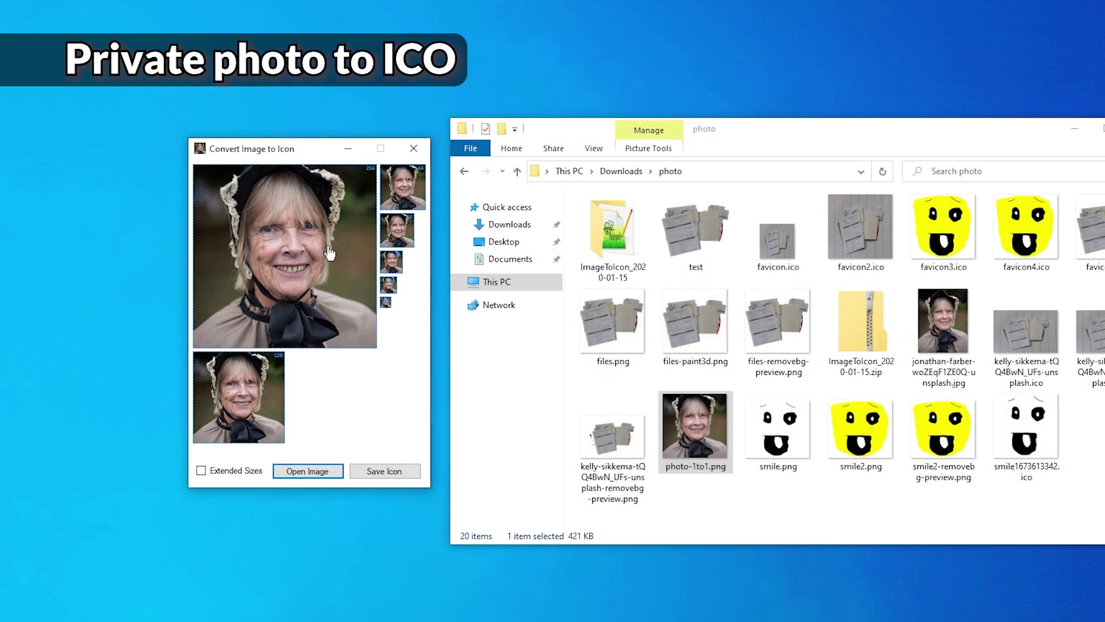
With extended sizes left off, save the icon as photo-1to1.ico.
{"action": "left_click", "coordinate": [258, 472]}
{"action": "left_click", "coordinate": [256, 474]}
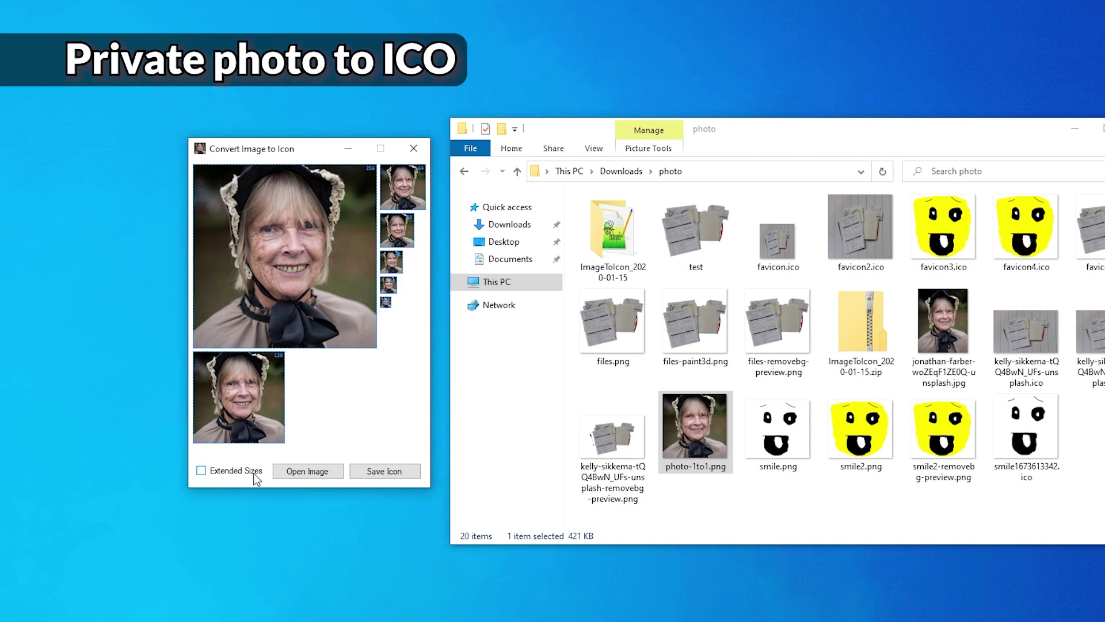
{"action": "left_click", "coordinate": [252, 473]}
{"action": "left_click", "coordinate": [251, 473]}
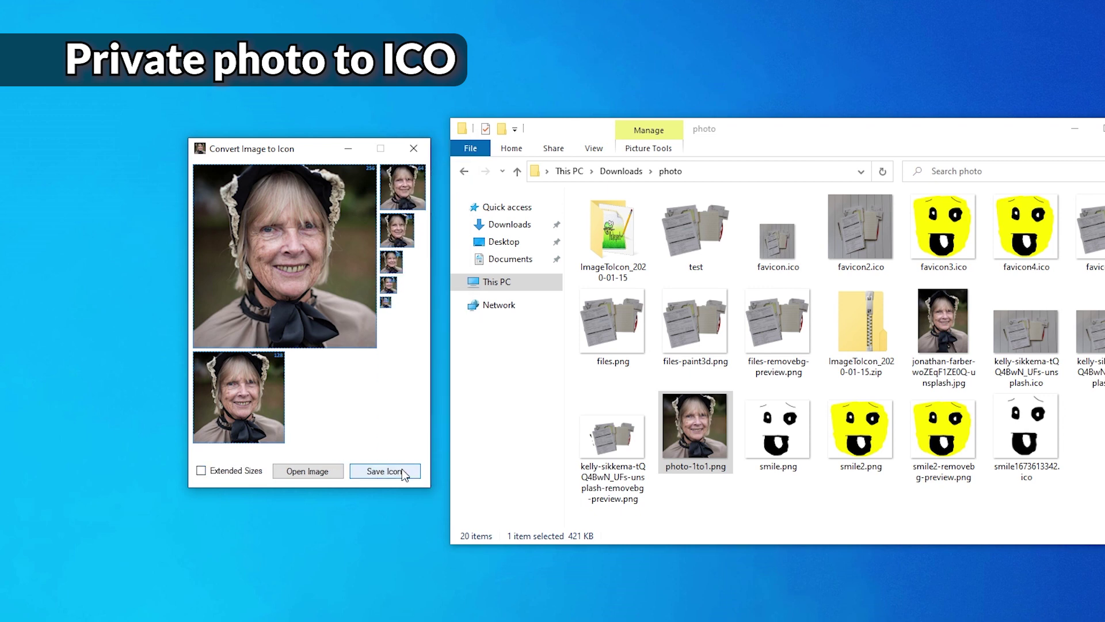
{"action": "left_click", "coordinate": [385, 471]}
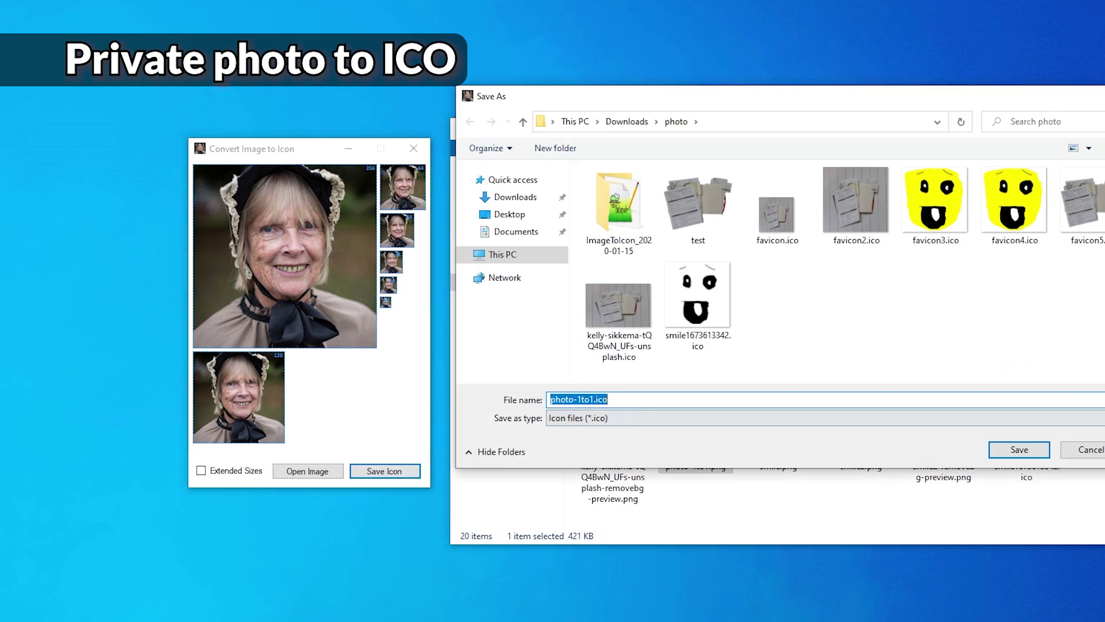
{"action": "key", "text": "Return"}
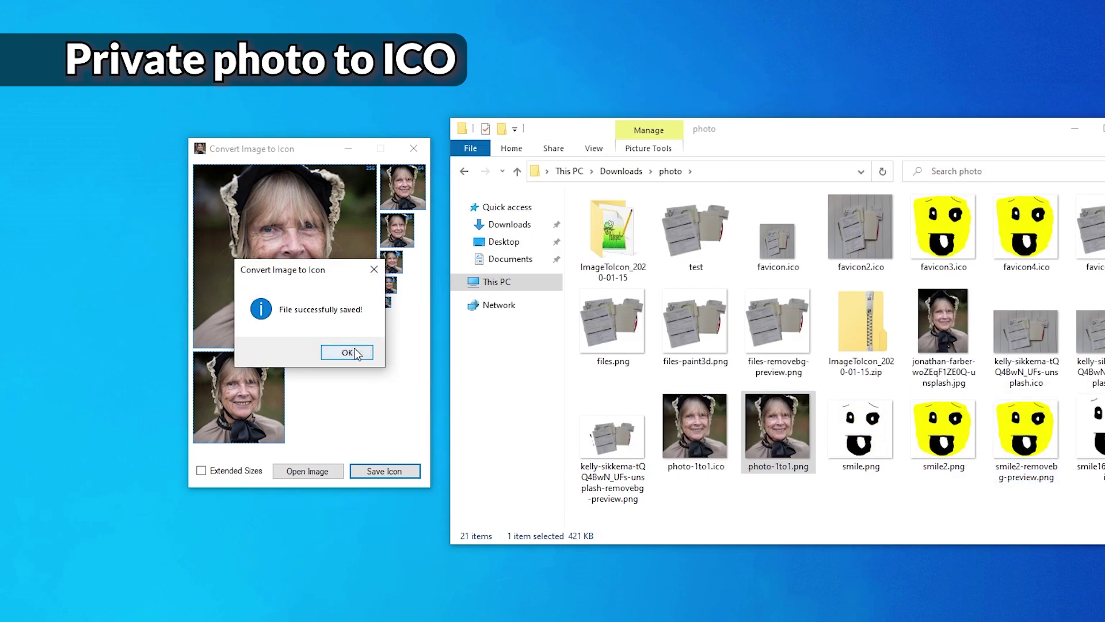
Close ImageToIcon and open the test folder's Customize properties.
{"action": "left_click", "coordinate": [346, 352]}
{"action": "left_click", "coordinate": [413, 149]}
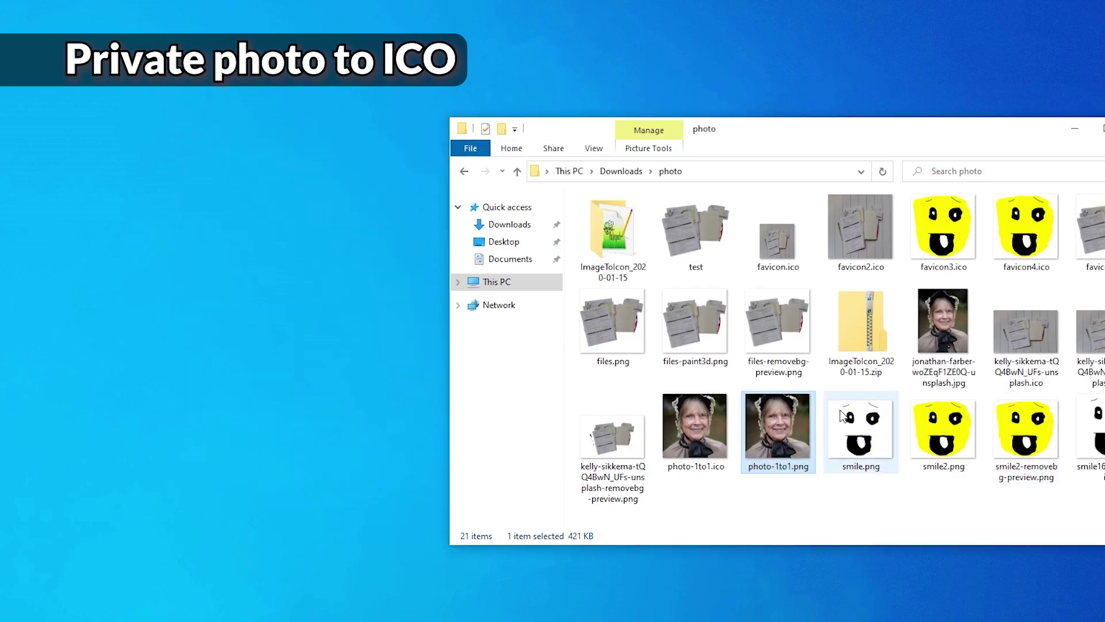
{"action": "left_click", "coordinate": [699, 429]}
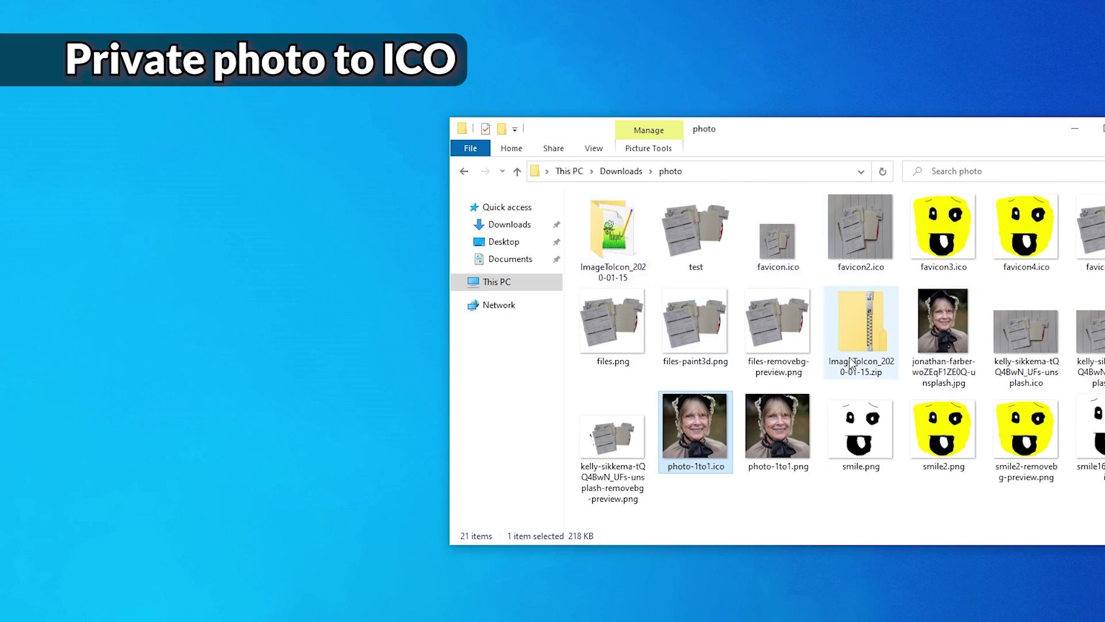
{"action": "right_click", "coordinate": [707, 234]}
{"action": "left_click", "coordinate": [755, 534]}
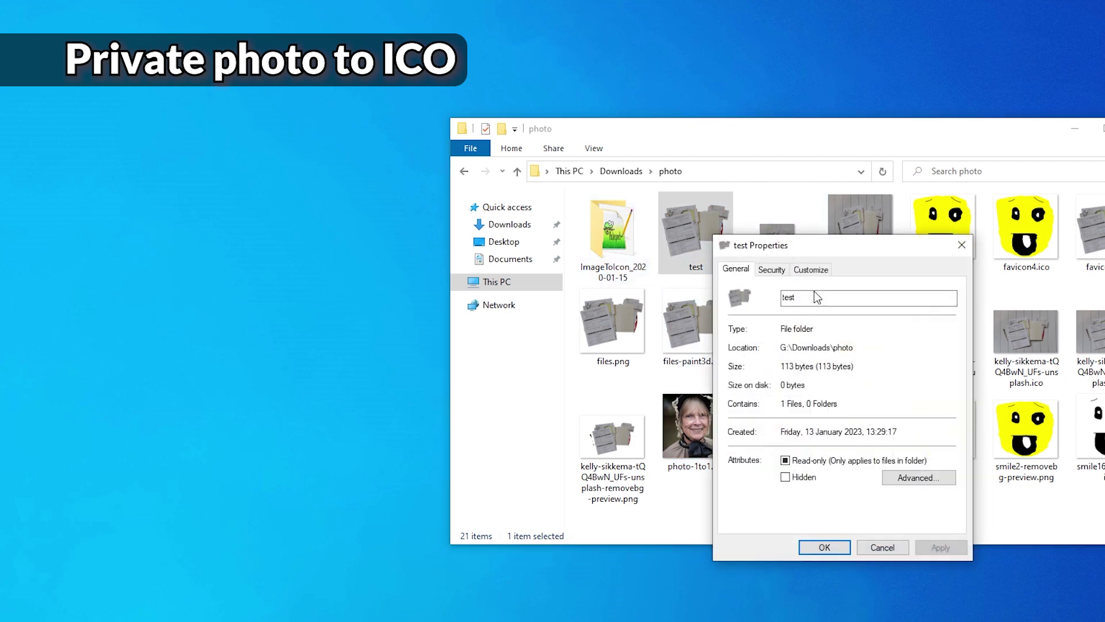
{"action": "left_click_drag", "start_coordinate": [817, 248], "coordinate": [385, 223]}
{"action": "left_click", "coordinate": [671, 246]}
Change the test folder's icon to photo-1to1.ico and apply it.
{"action": "left_click", "coordinate": [366, 460]}
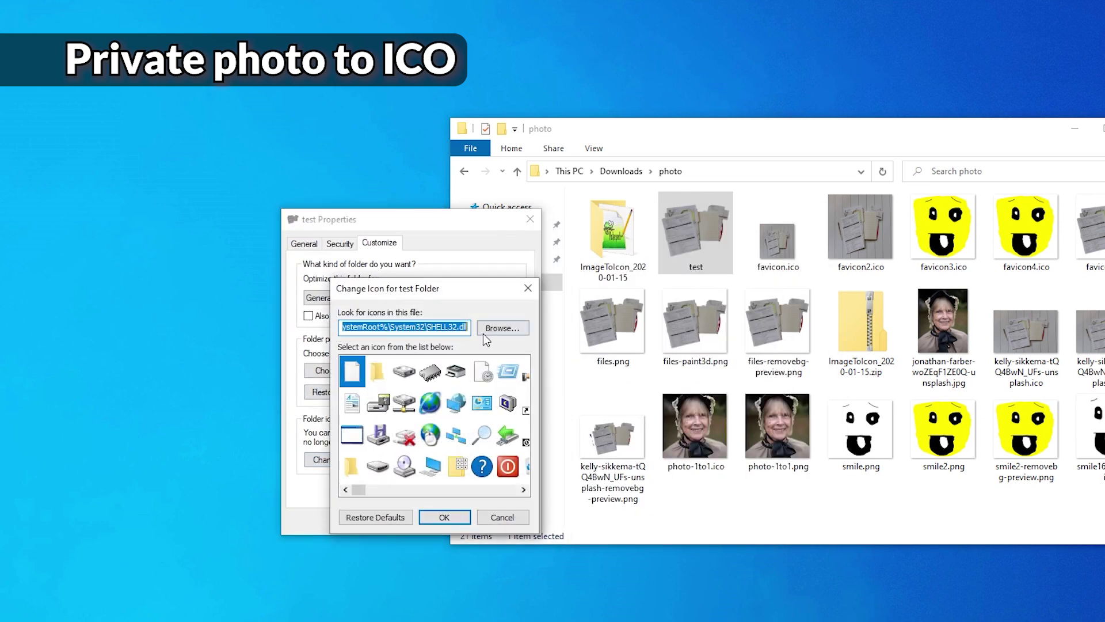
{"action": "left_click", "coordinate": [498, 328]}
{"action": "left_click_drag", "start_coordinate": [569, 269], "coordinate": [481, 194]}
{"action": "left_click", "coordinate": [429, 388]}
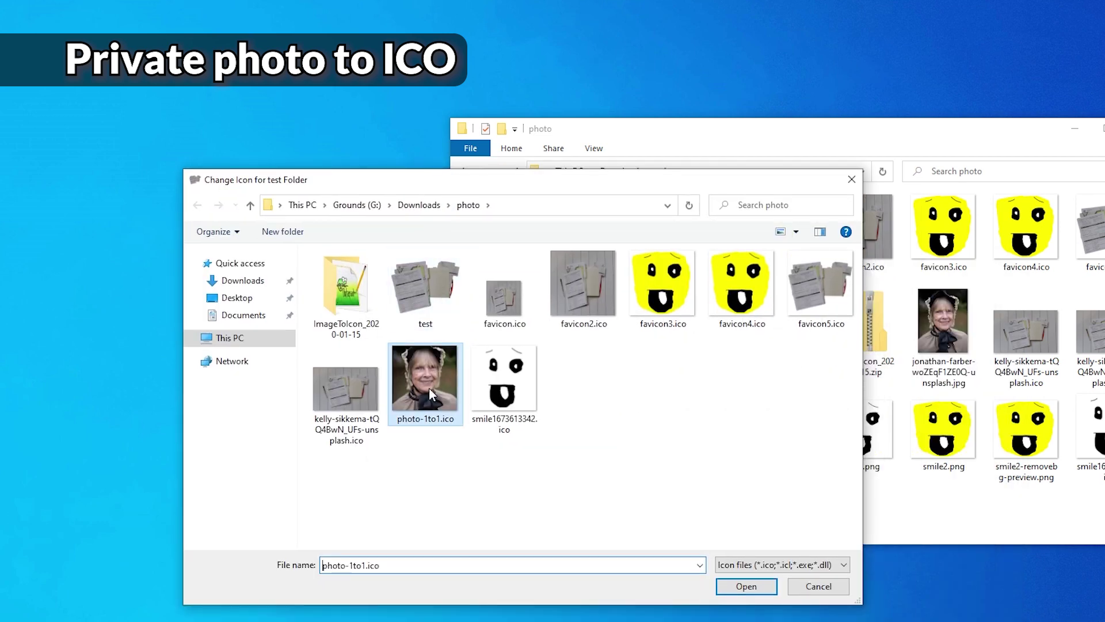
{"action": "double_click", "coordinate": [429, 388]}
{"action": "left_click", "coordinate": [429, 518]}
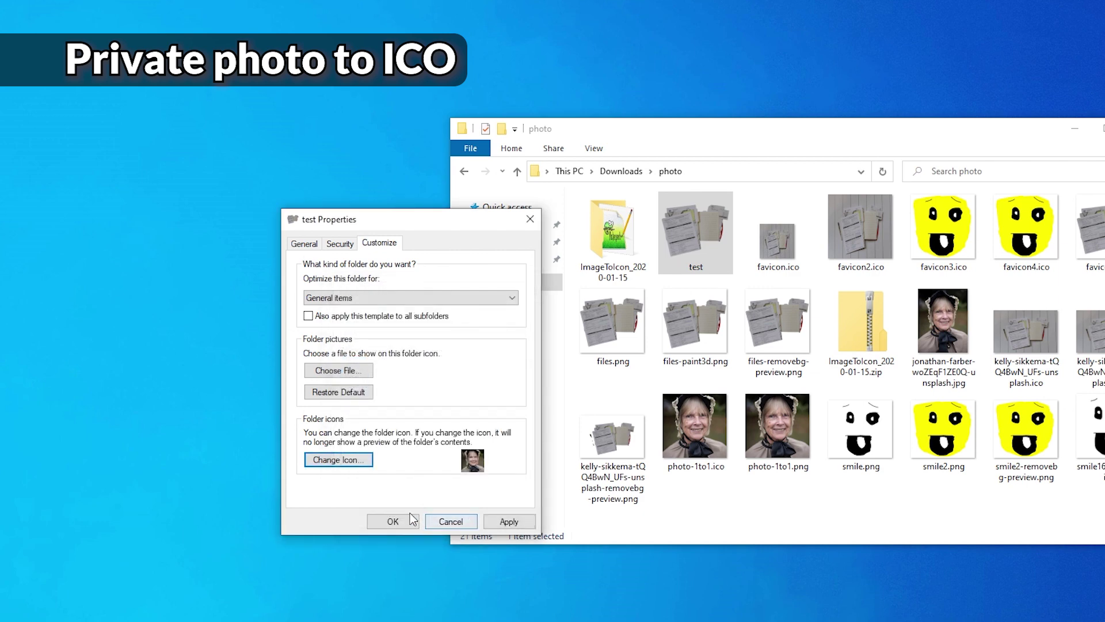
{"action": "left_click", "coordinate": [406, 519]}
{"action": "left_click", "coordinate": [777, 426]}
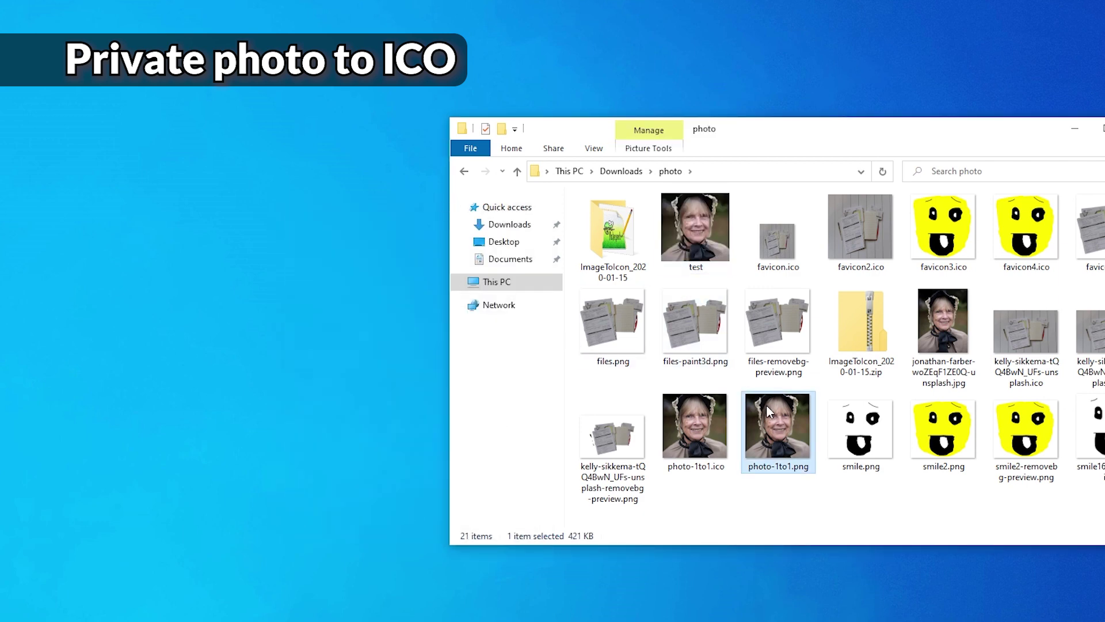
Scroll through the photo folder's icons, from favicon.ico to photo-1to1.ico, to check the test folder.
{"action": "scroll", "coordinate": [768, 347], "scroll_direction": "up", "scroll_amount": 3, "text": "ctrl"}
{"action": "scroll", "coordinate": [800, 291], "scroll_direction": "up", "scroll_amount": 1, "text": "ctrl"}
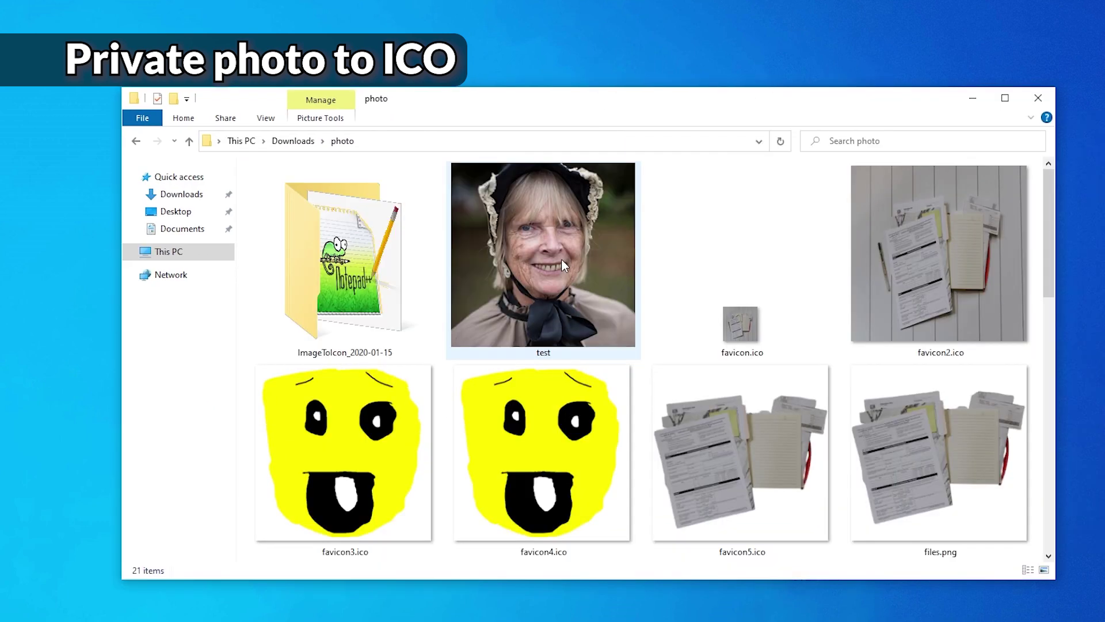
{"action": "left_click", "coordinate": [782, 320]}
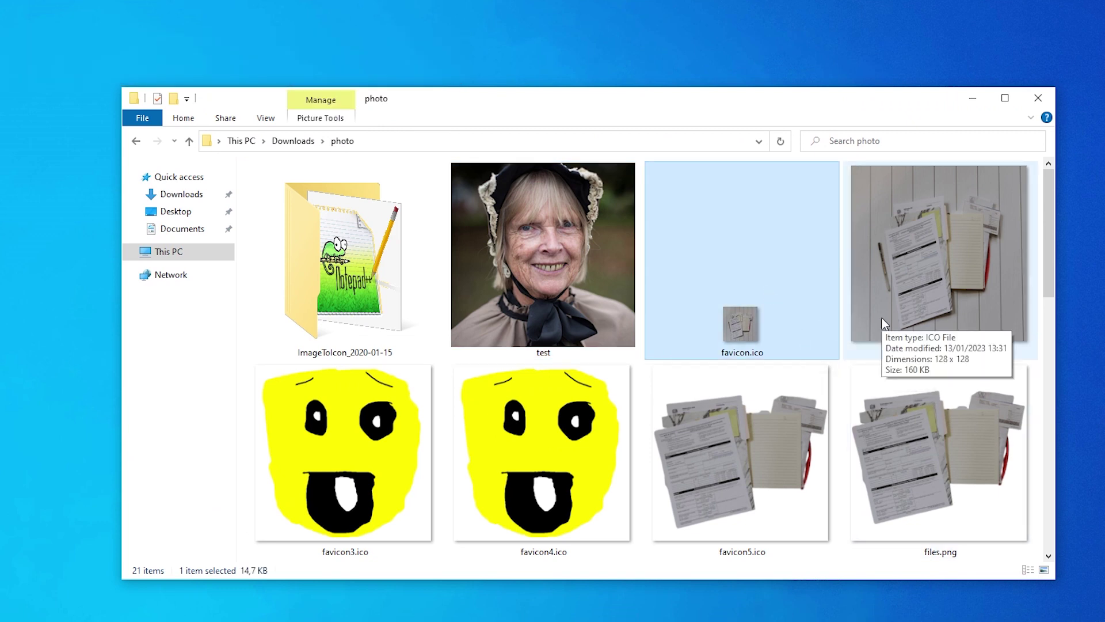
{"action": "scroll", "coordinate": [878, 317], "scroll_direction": "down", "scroll_amount": 5}
{"action": "scroll", "coordinate": [865, 302], "scroll_direction": "down", "scroll_amount": 8}
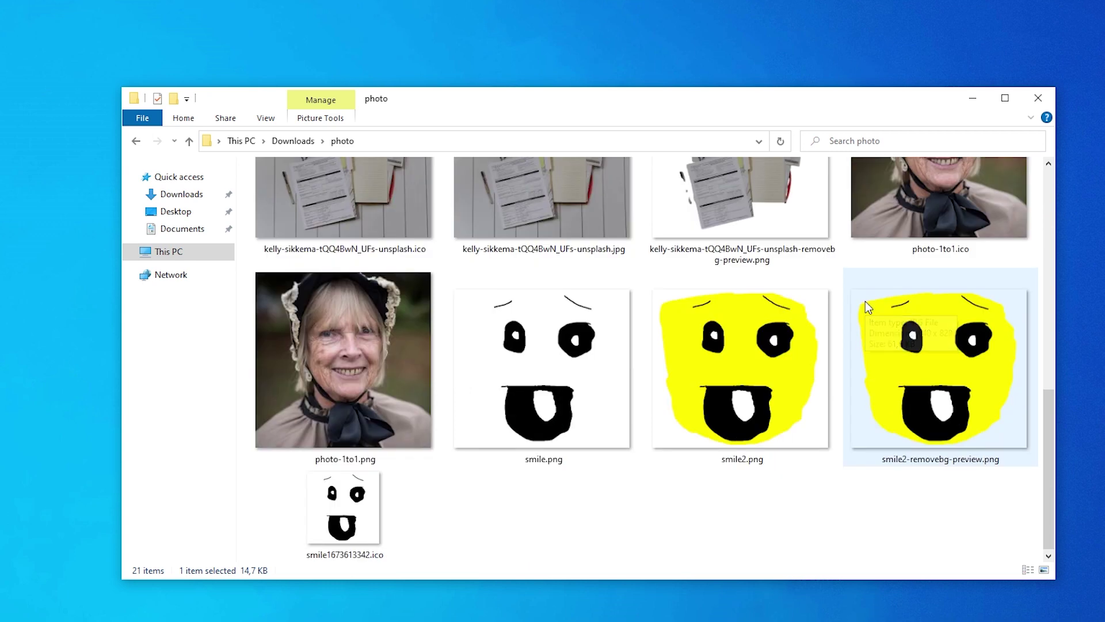
{"action": "left_click", "coordinate": [964, 540]}
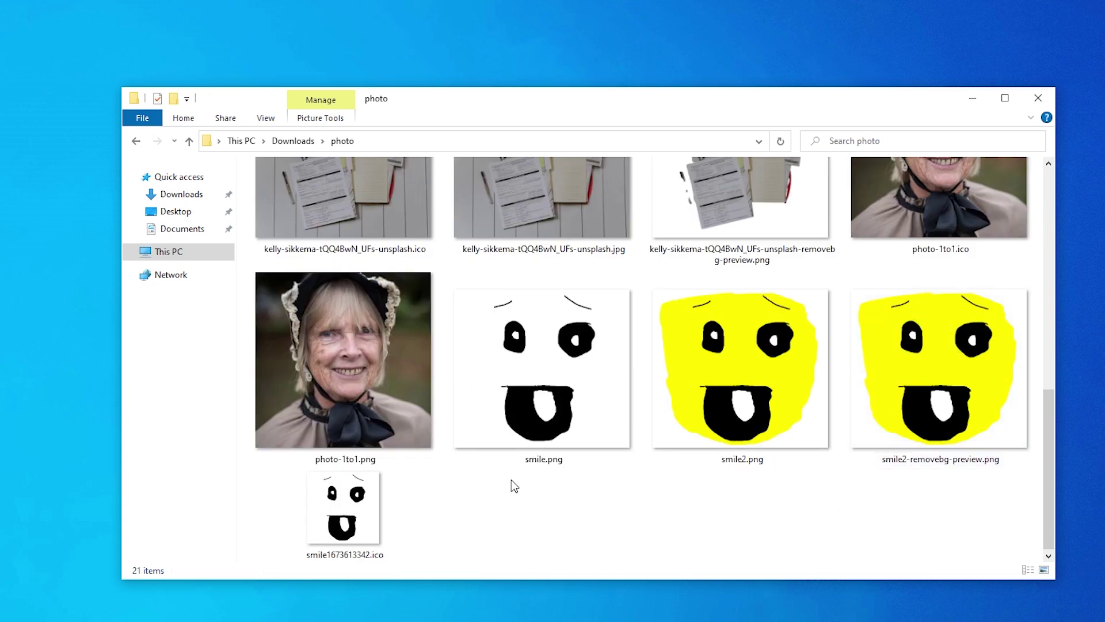
{"action": "scroll", "coordinate": [511, 481], "scroll_direction": "up", "scroll_amount": 10}
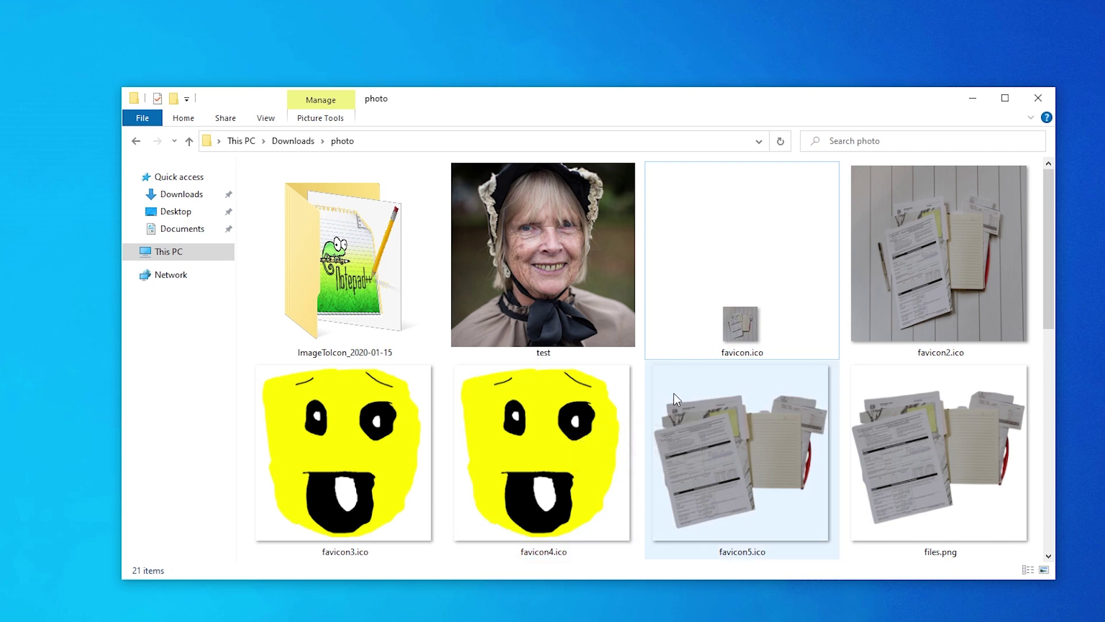
{"action": "scroll", "coordinate": [833, 354], "scroll_direction": "down", "scroll_amount": 6}
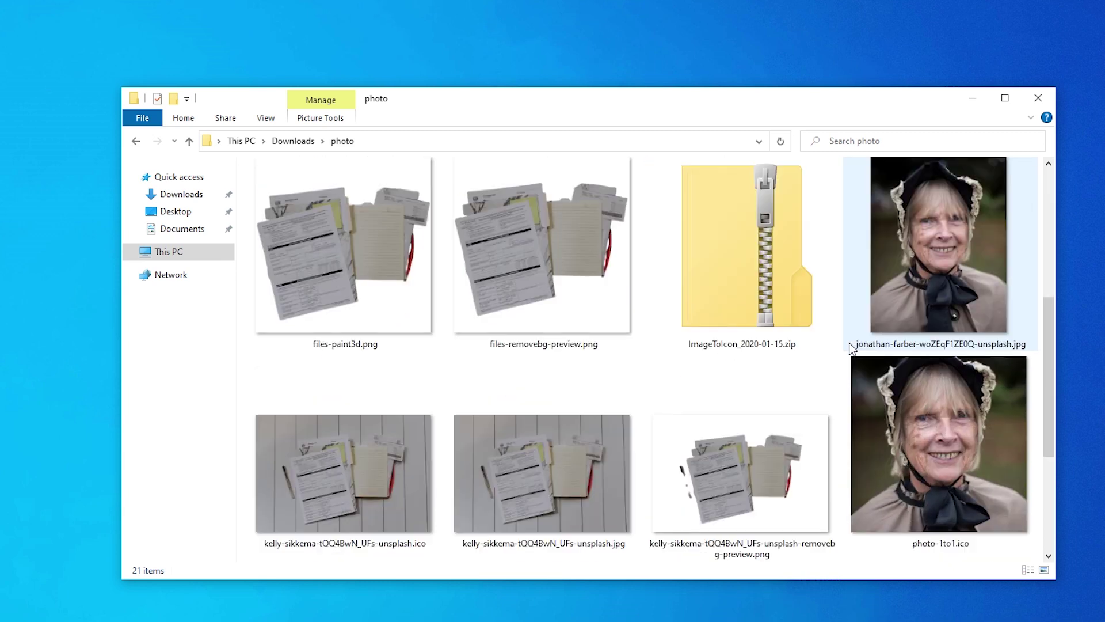